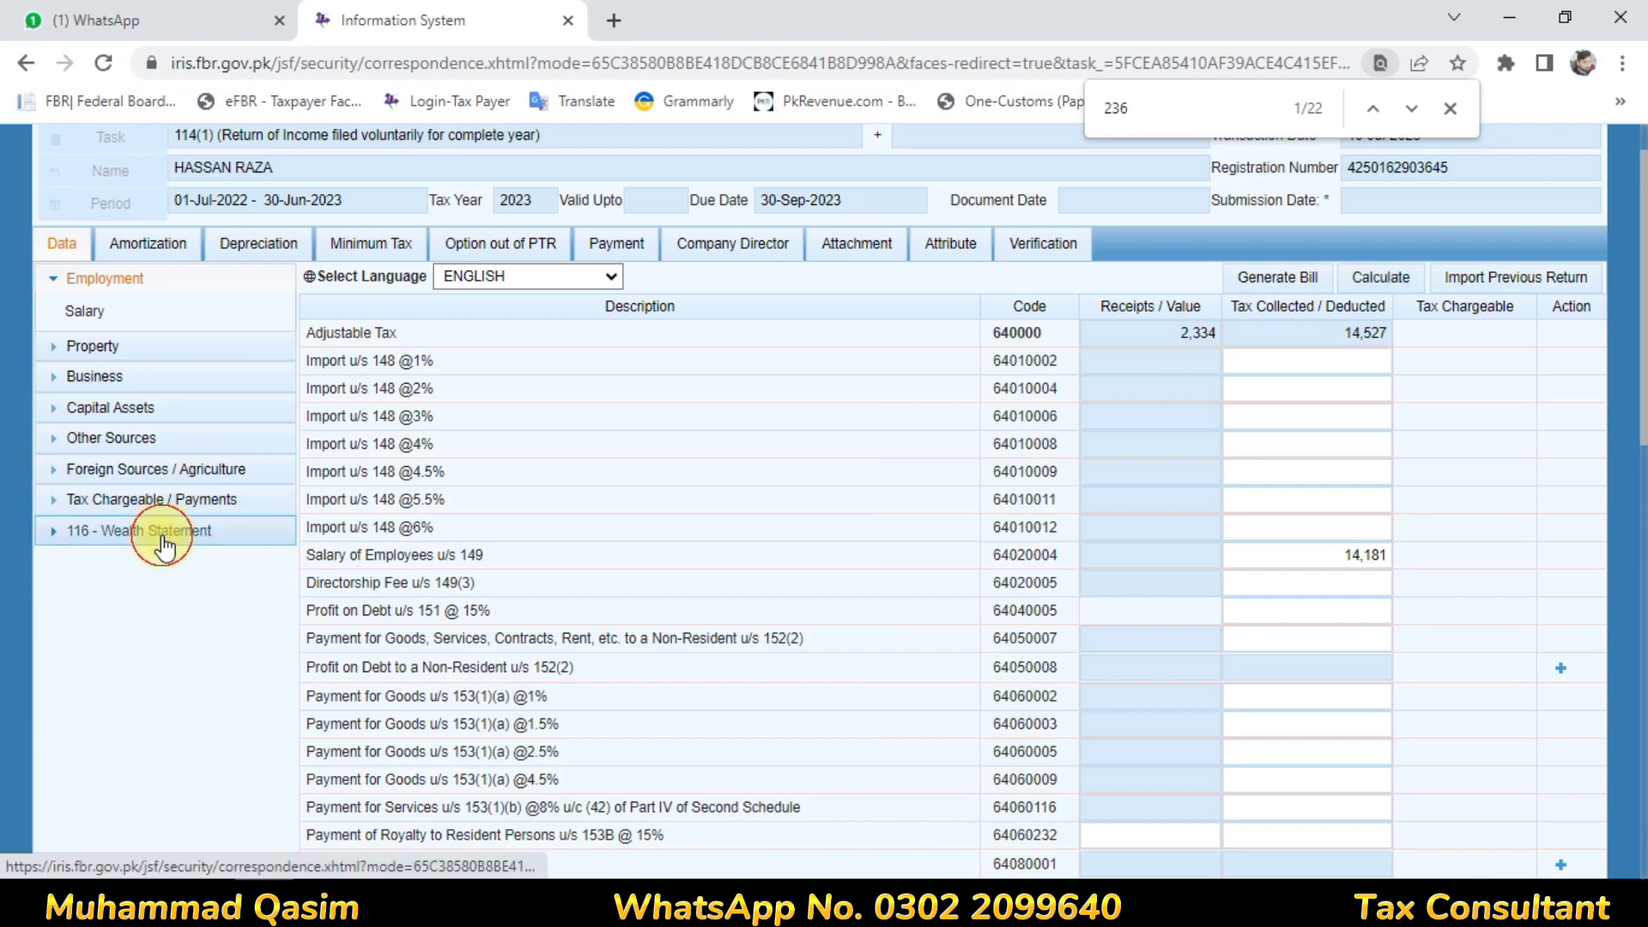
# Enter 14,181 for Rates/Taxes (7052) in the wealth statement's Personal Expenses table
pyautogui.click(159, 534)
pyautogui.click(139, 568)
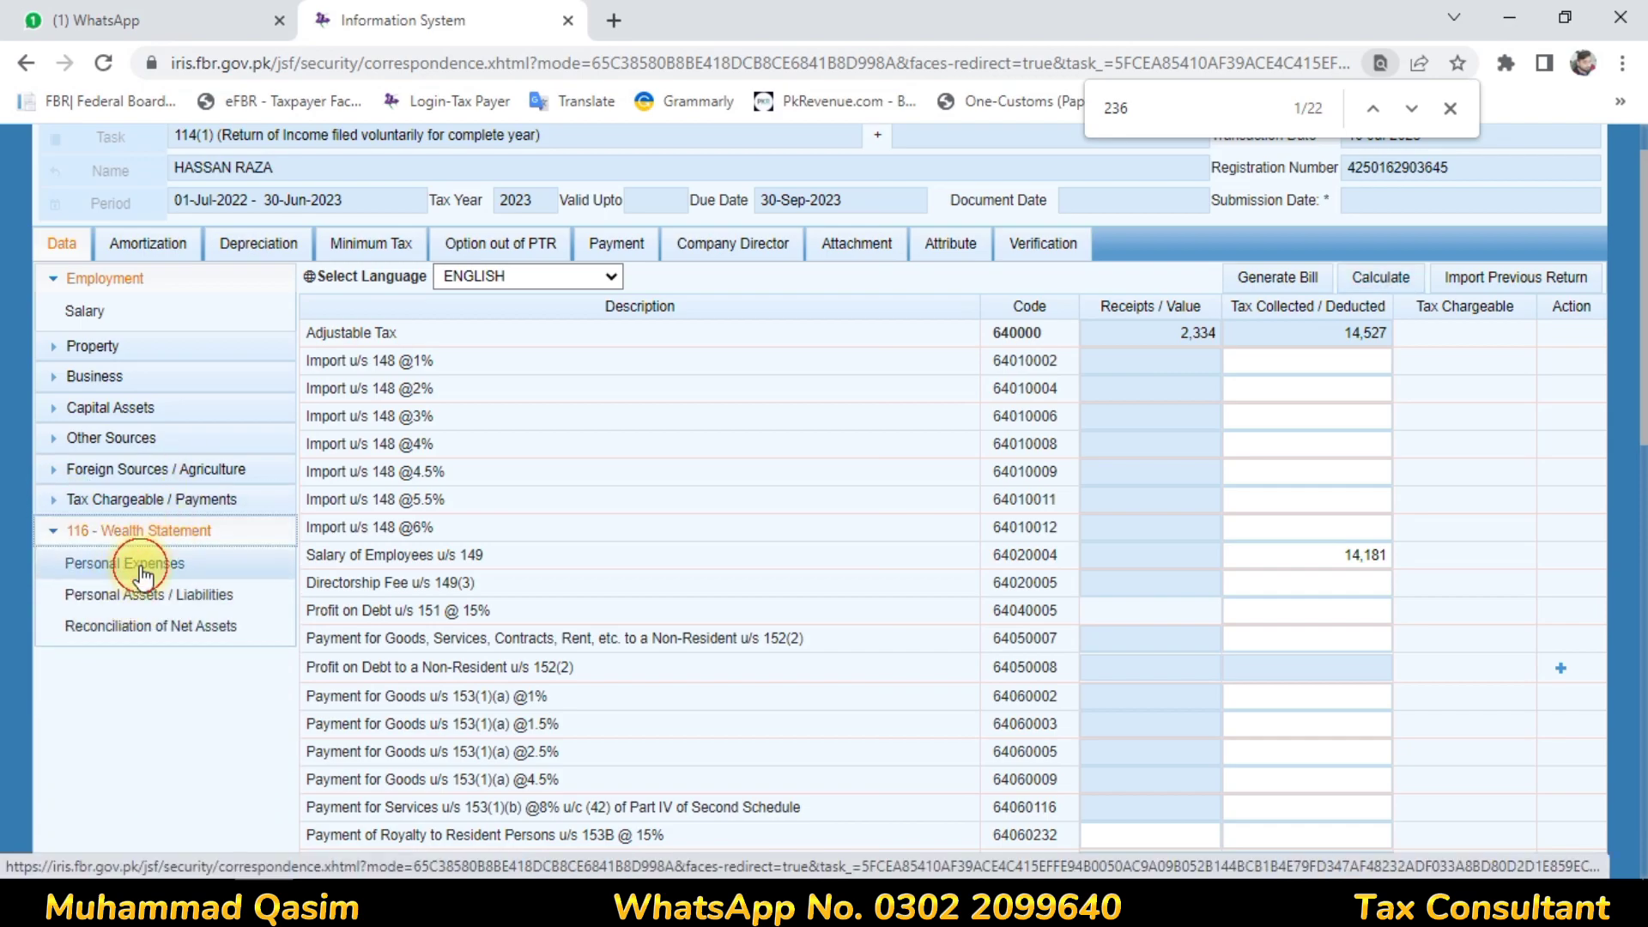
pyautogui.click(1336, 436)
pyautogui.click(1441, 450)
pyautogui.click(1444, 450)
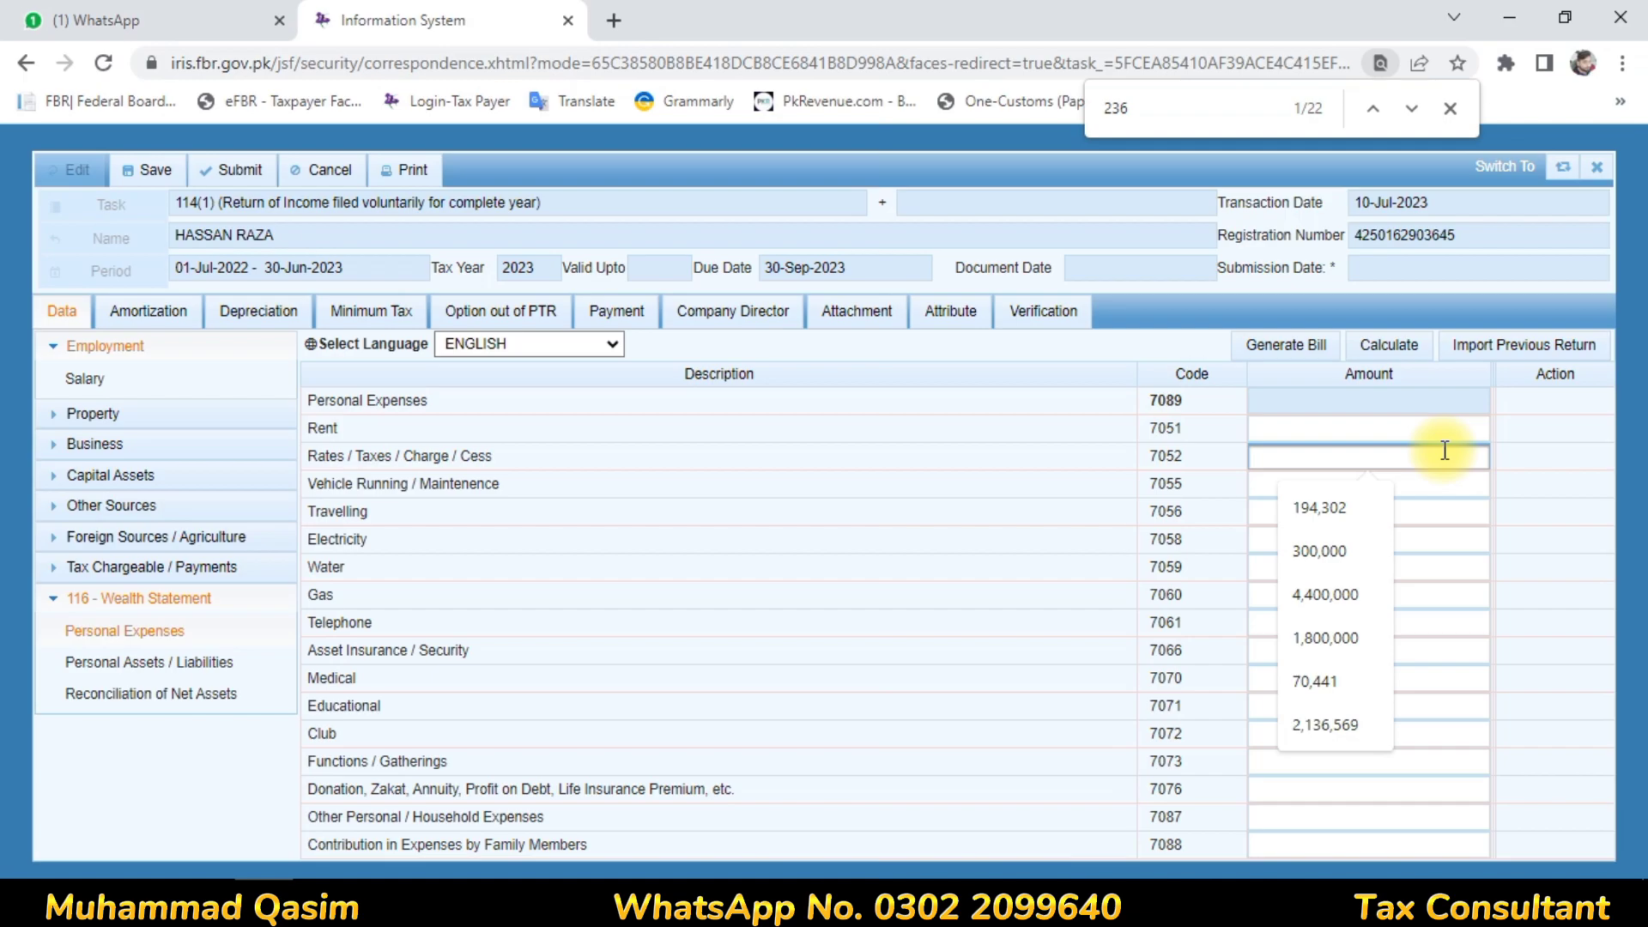
pyautogui.write('14')
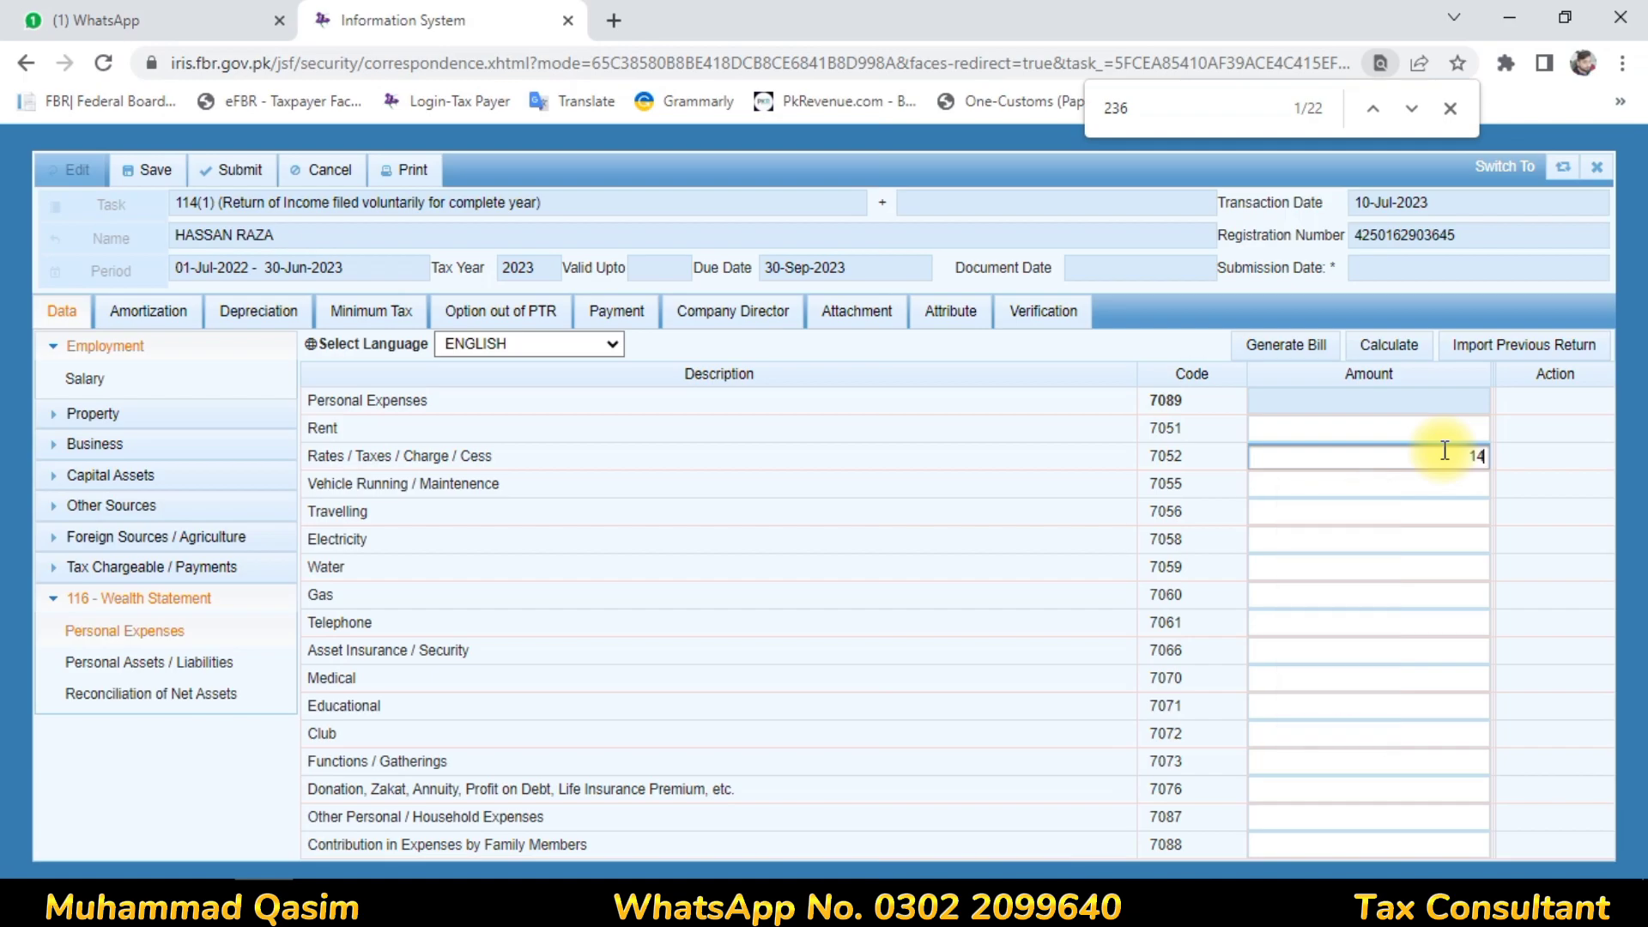
pyautogui.write('181')
pyautogui.click(1527, 520)
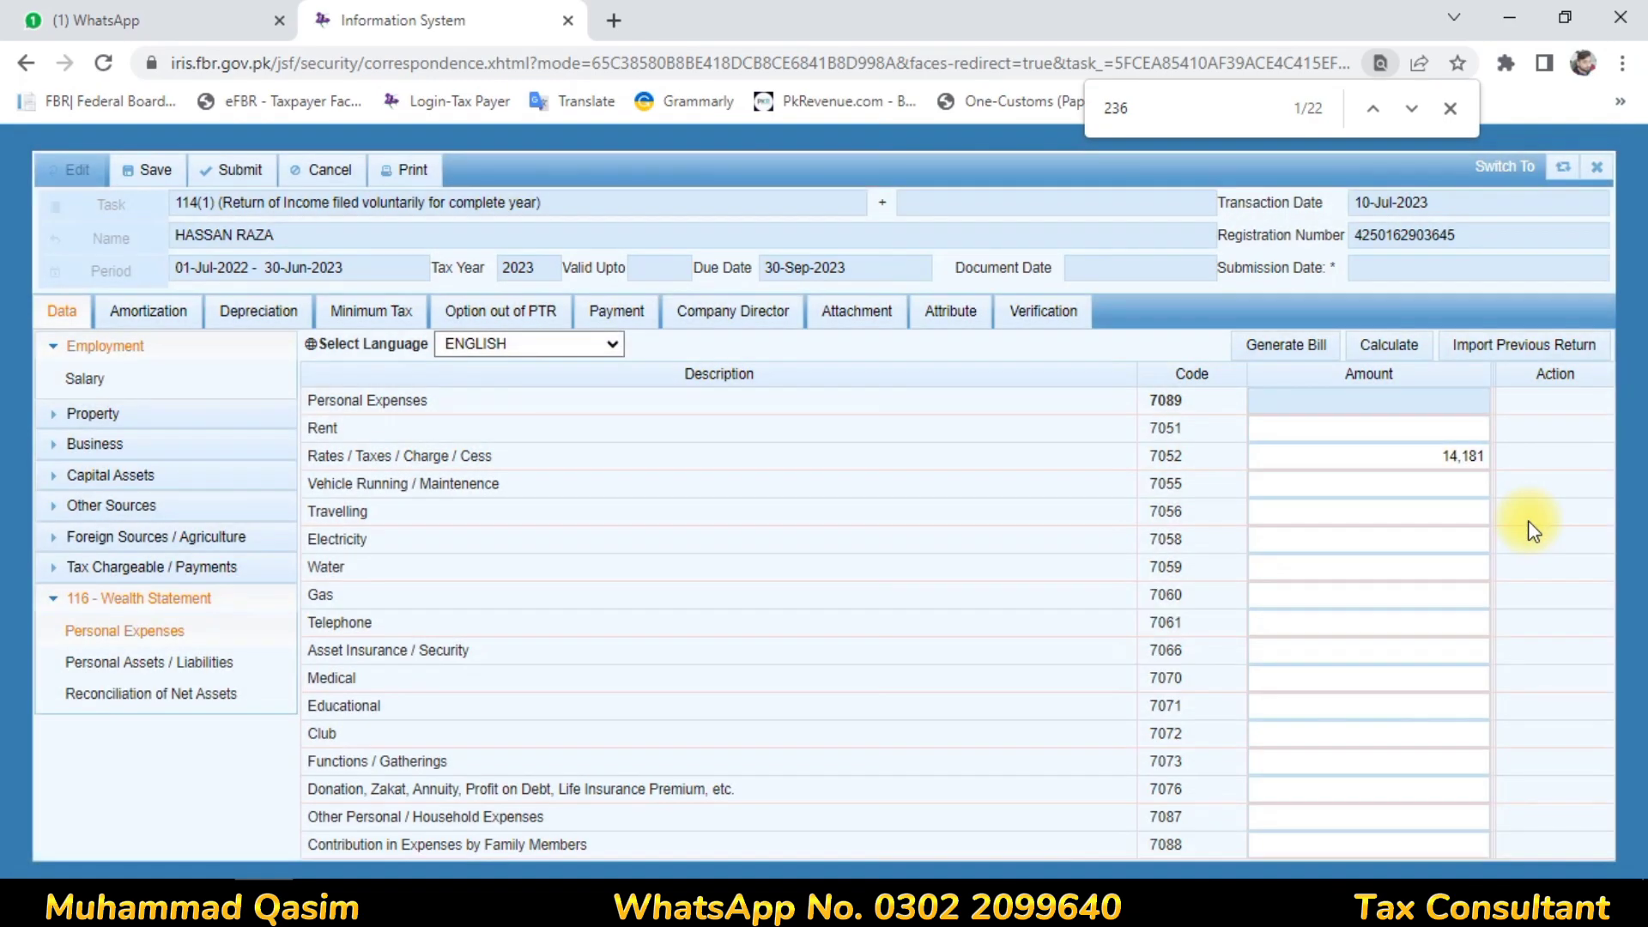
# Enter 670,310 for Other Personal/Household Expenses (7087)
pyautogui.click(1340, 723)
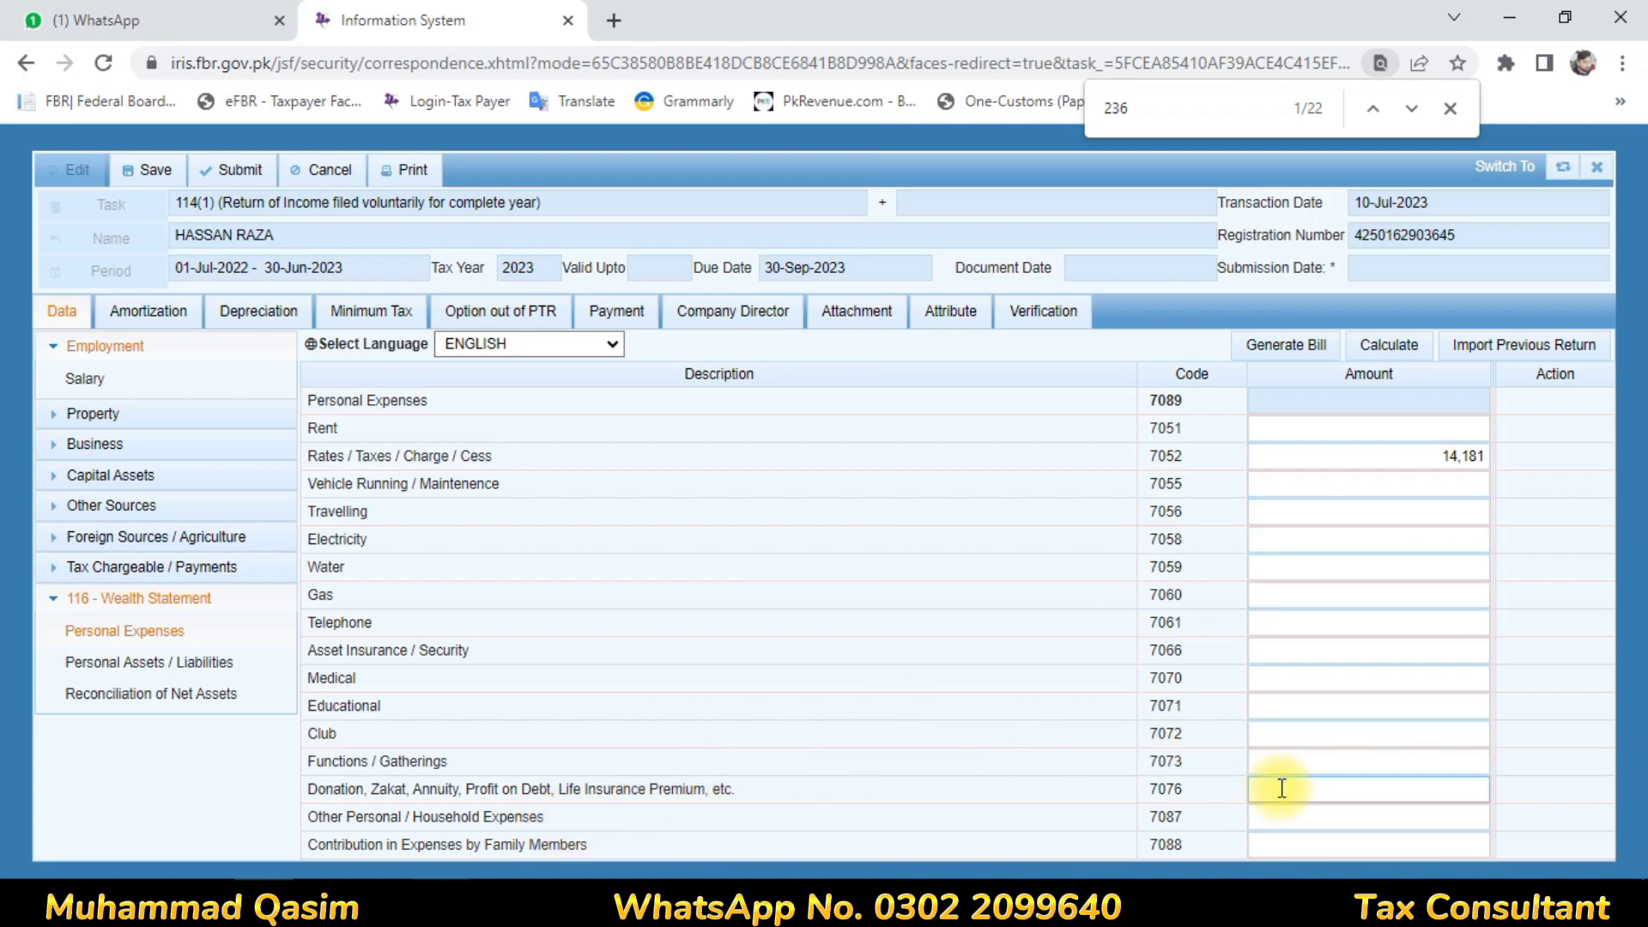
pyautogui.click(1306, 811)
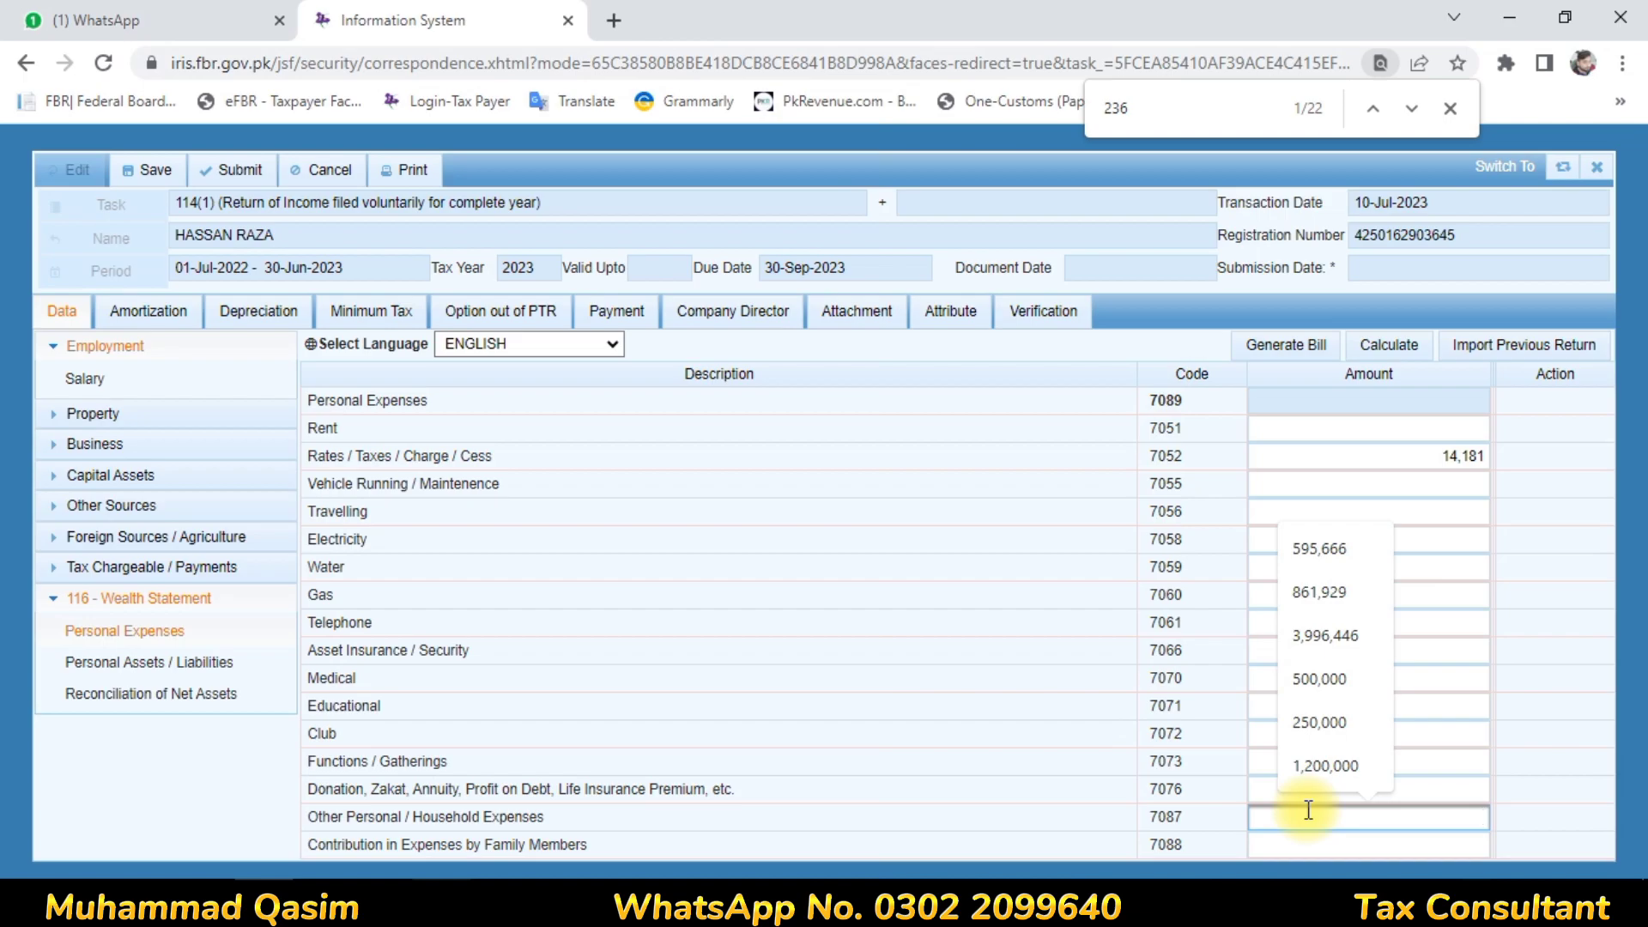
pyautogui.write('670')
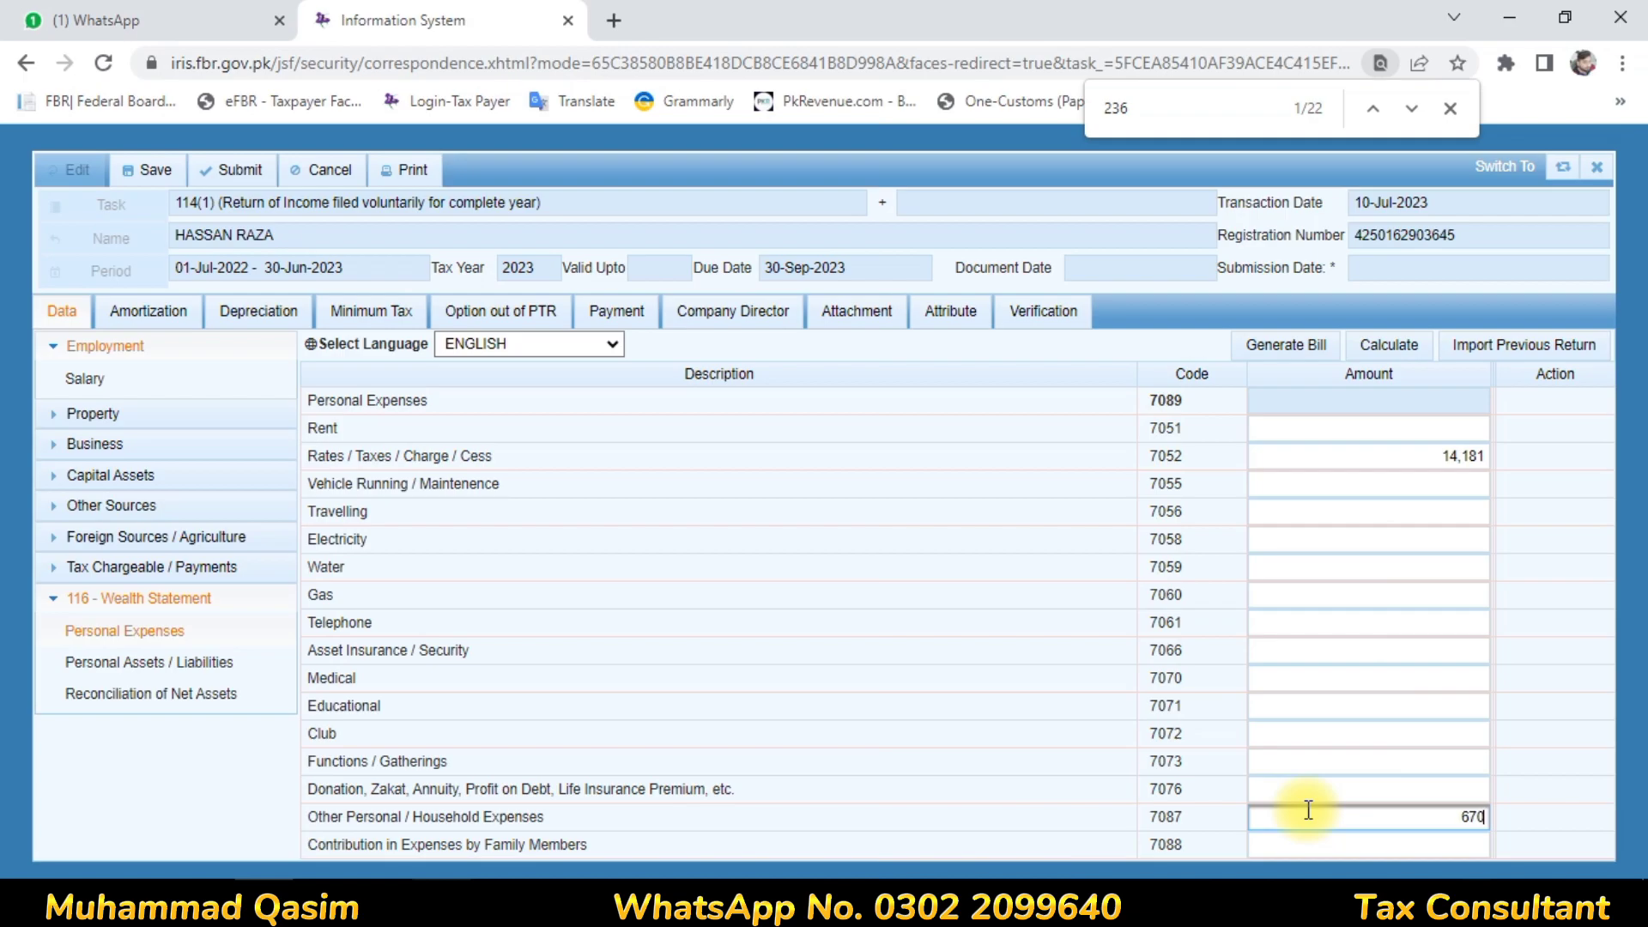
pyautogui.write('310')
pyautogui.click(986, 720)
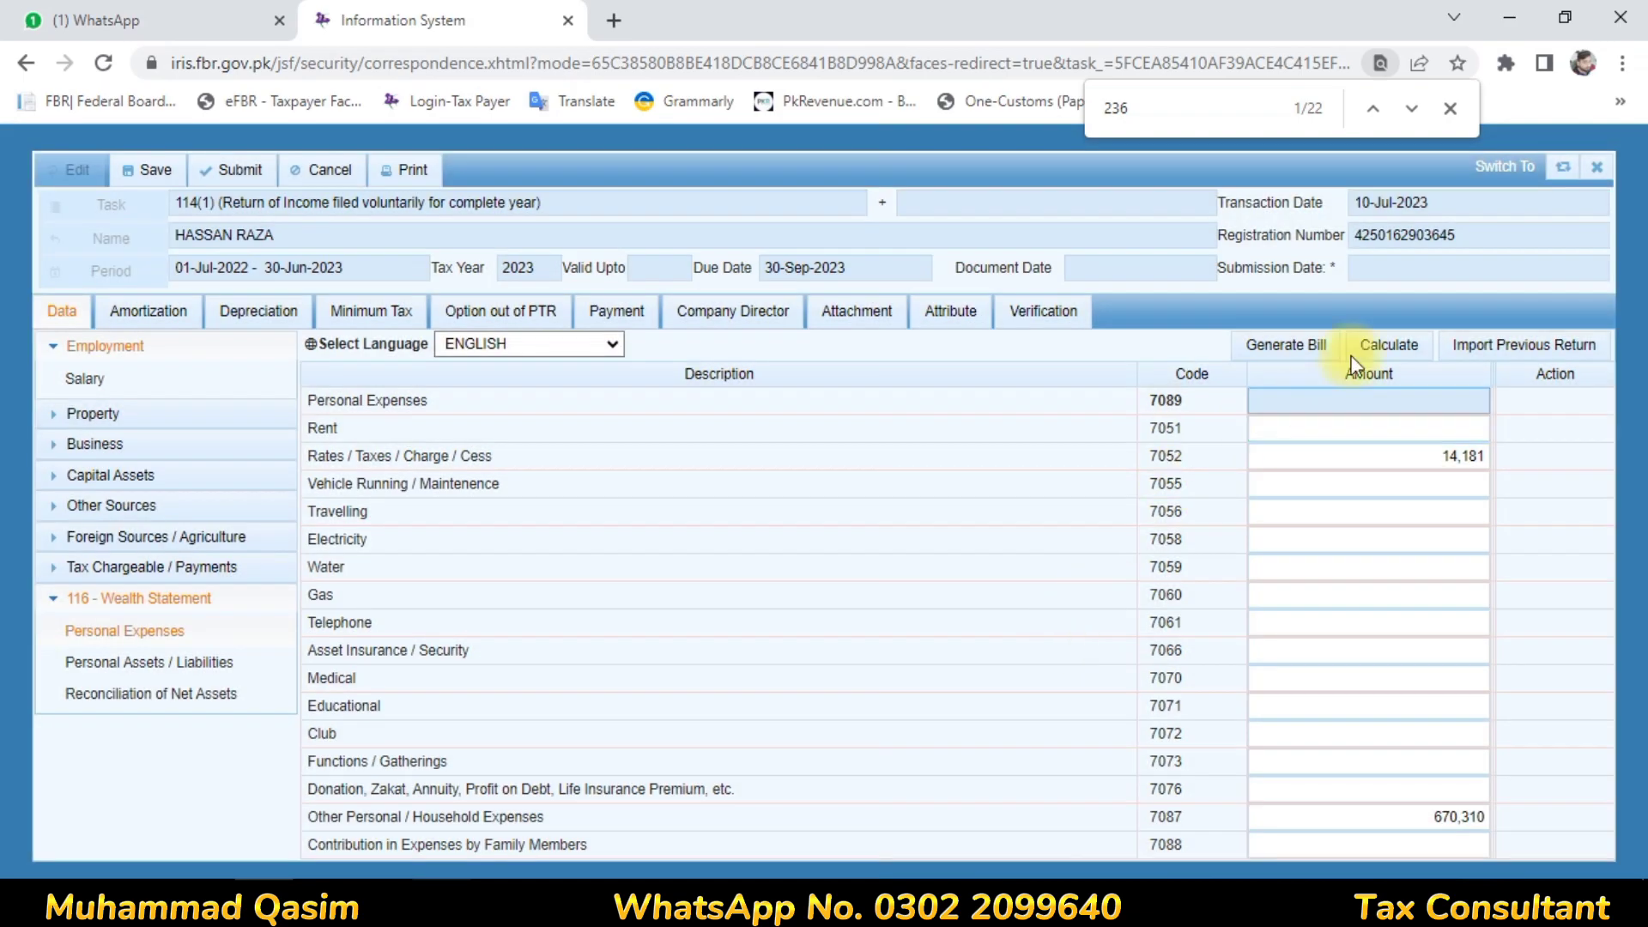
# Recalculate personal expenses to 684,491 and show the Personal Assets / Liabilities list
pyautogui.click(1383, 341)
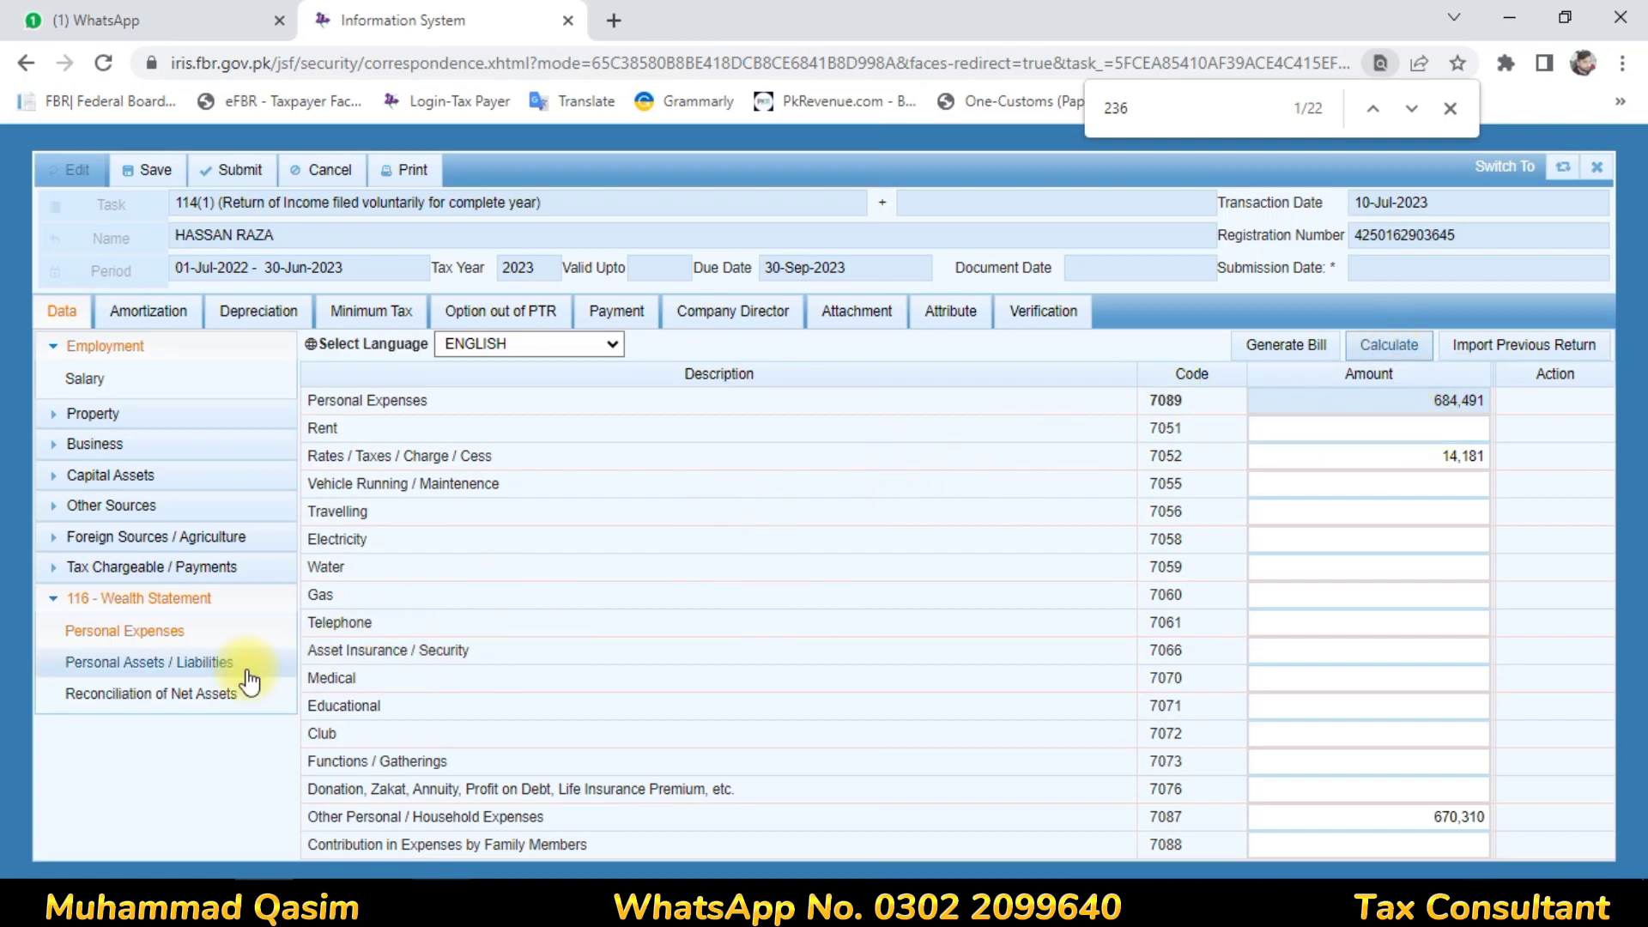
pyautogui.click(209, 670)
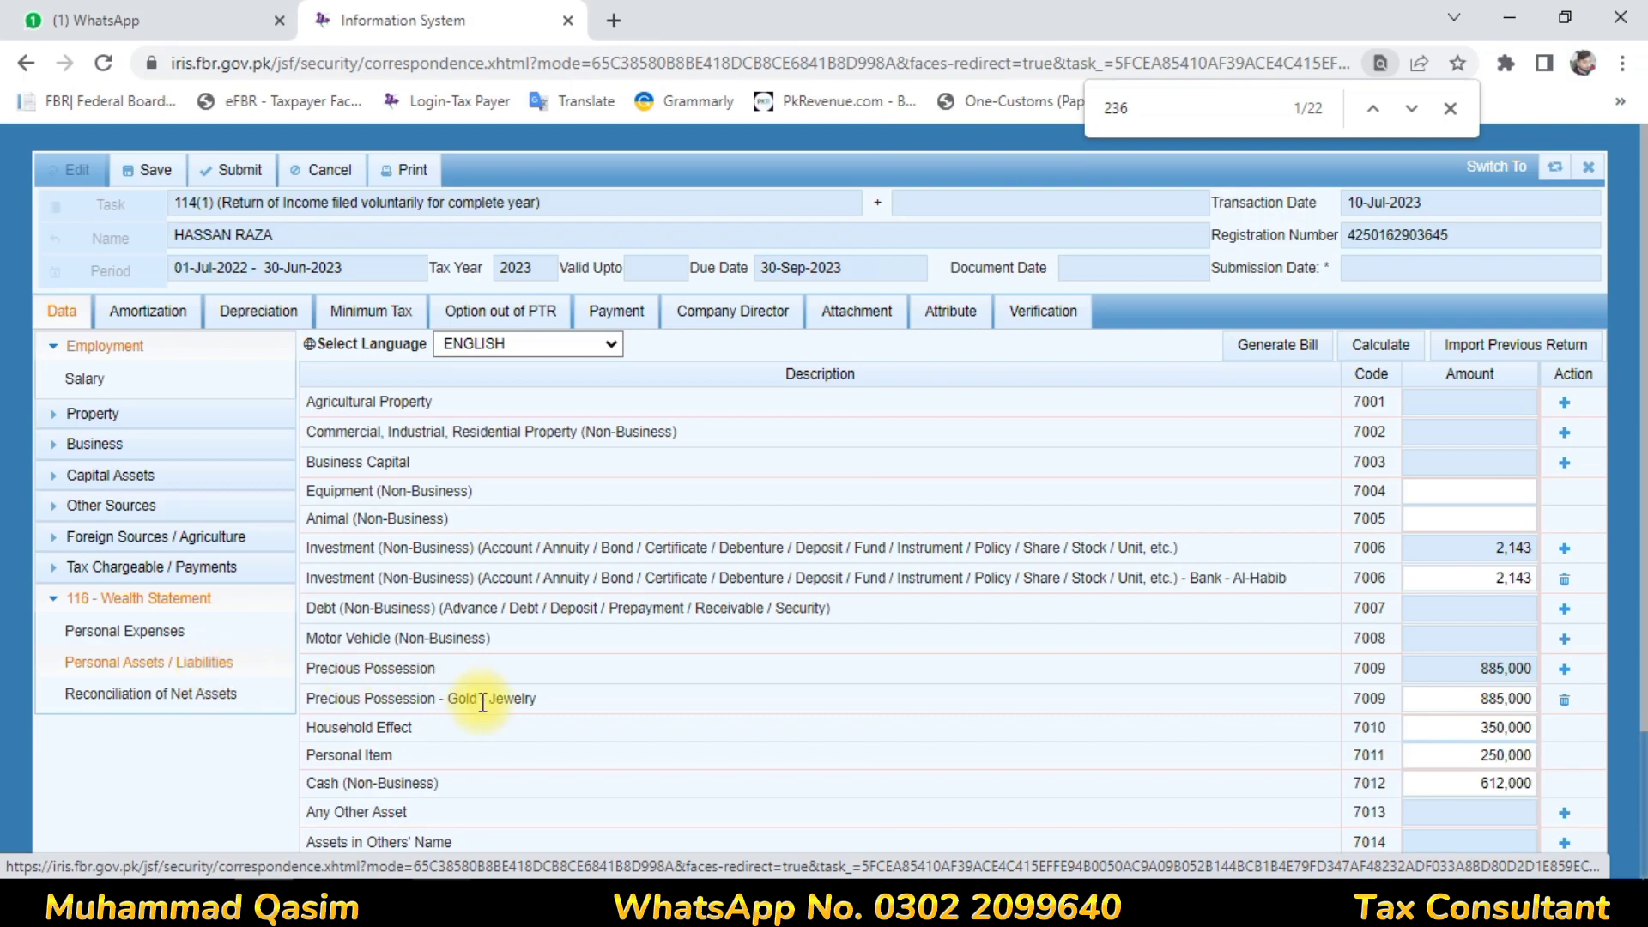
# Add a new Bank investment entry for Askari under code 7006
pyautogui.click(1563, 550)
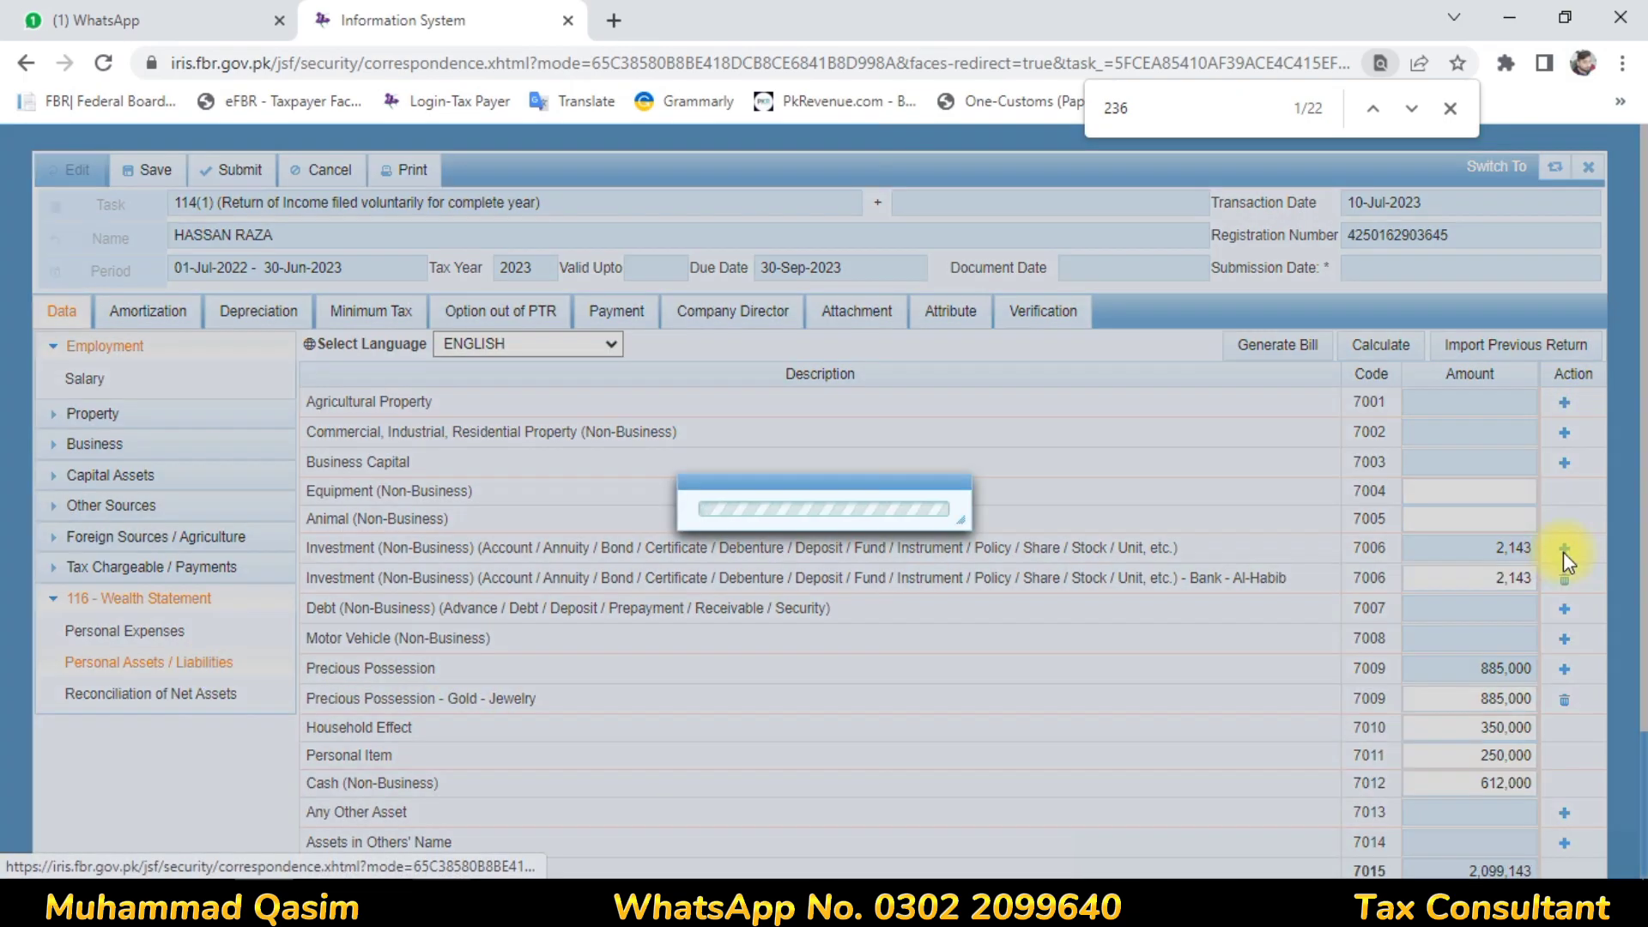
pyautogui.click(908, 427)
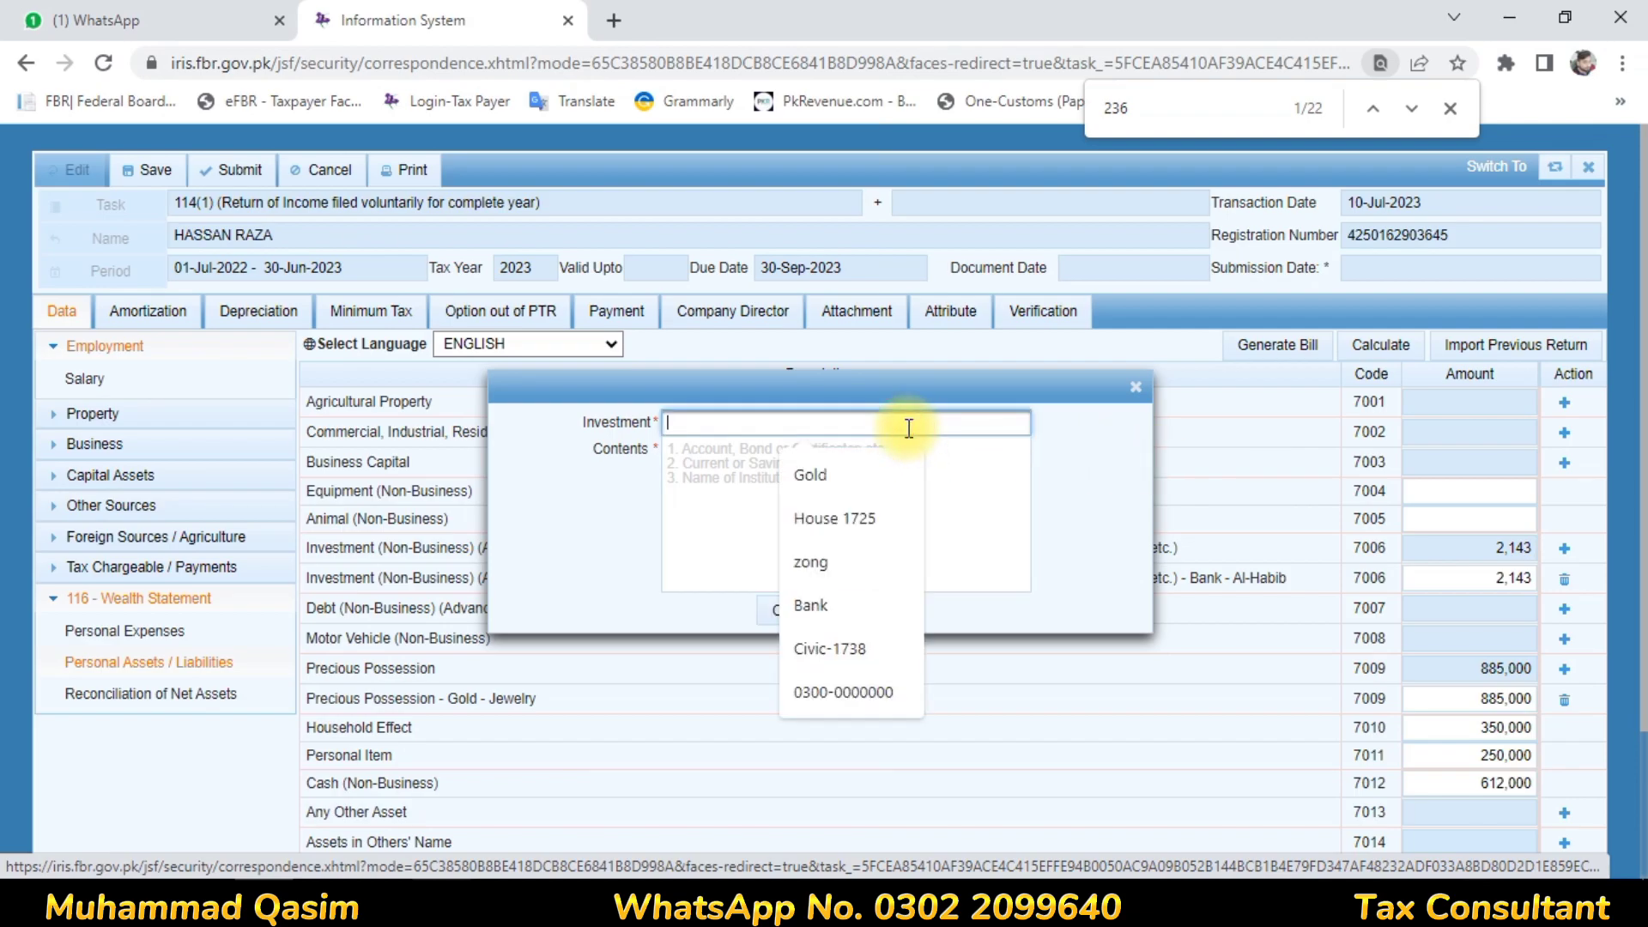
pyautogui.write('Bank')
pyautogui.press('Tab')
pyautogui.write('As')
pyautogui.write('kr')
pyautogui.write('a')
pyautogui.write('ar')
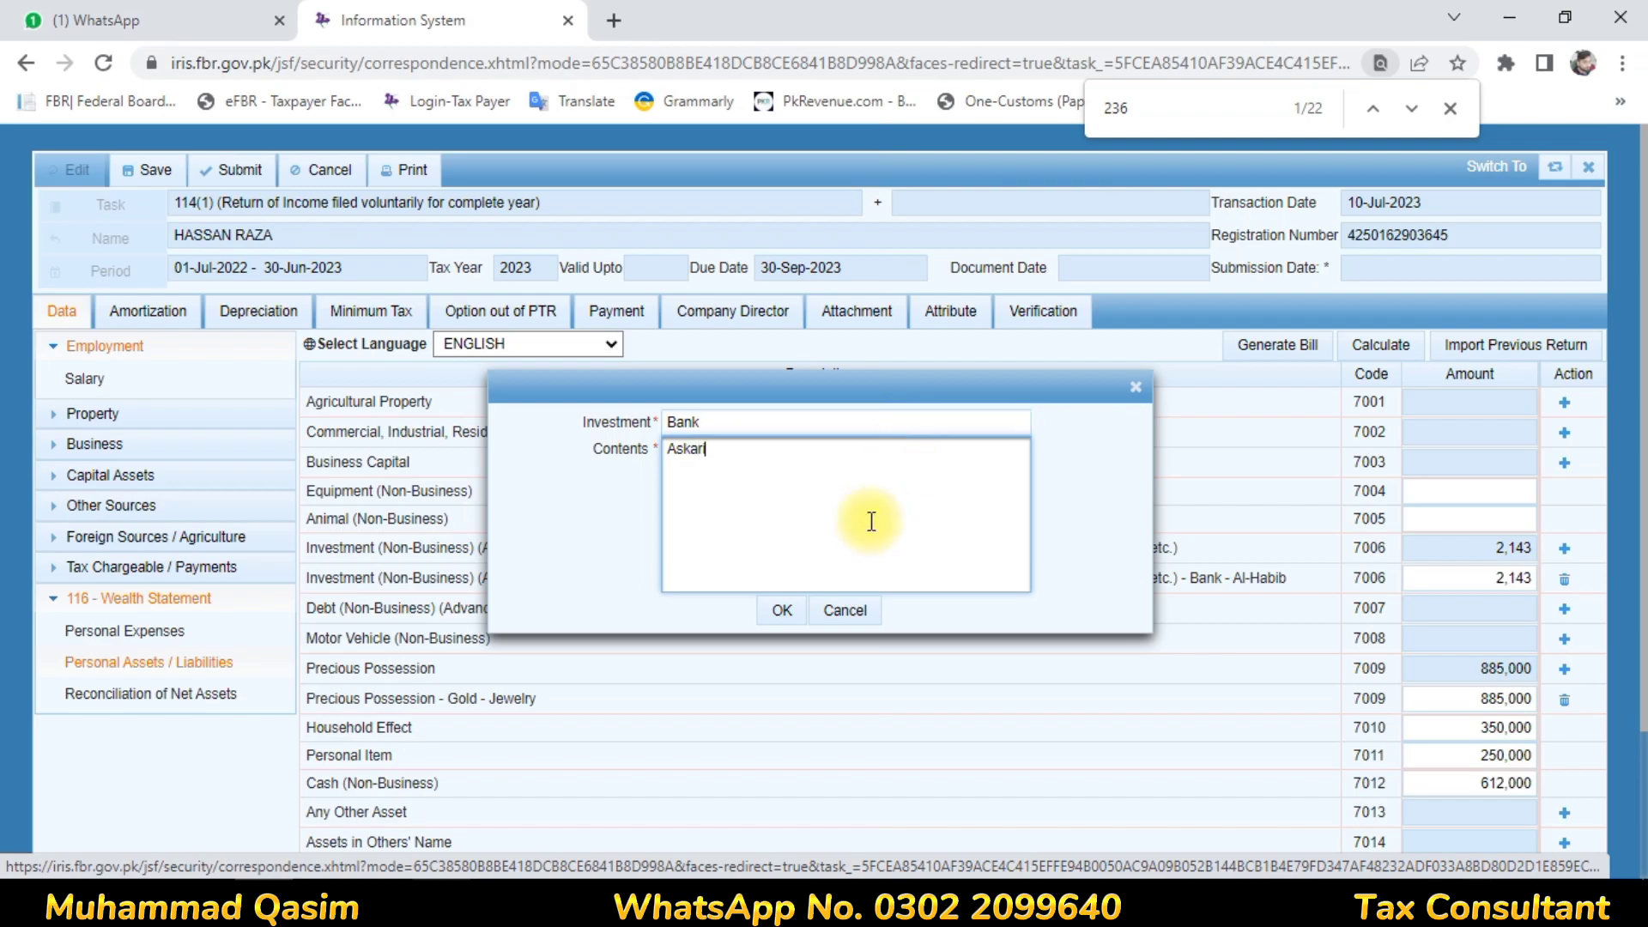
pyautogui.click(782, 611)
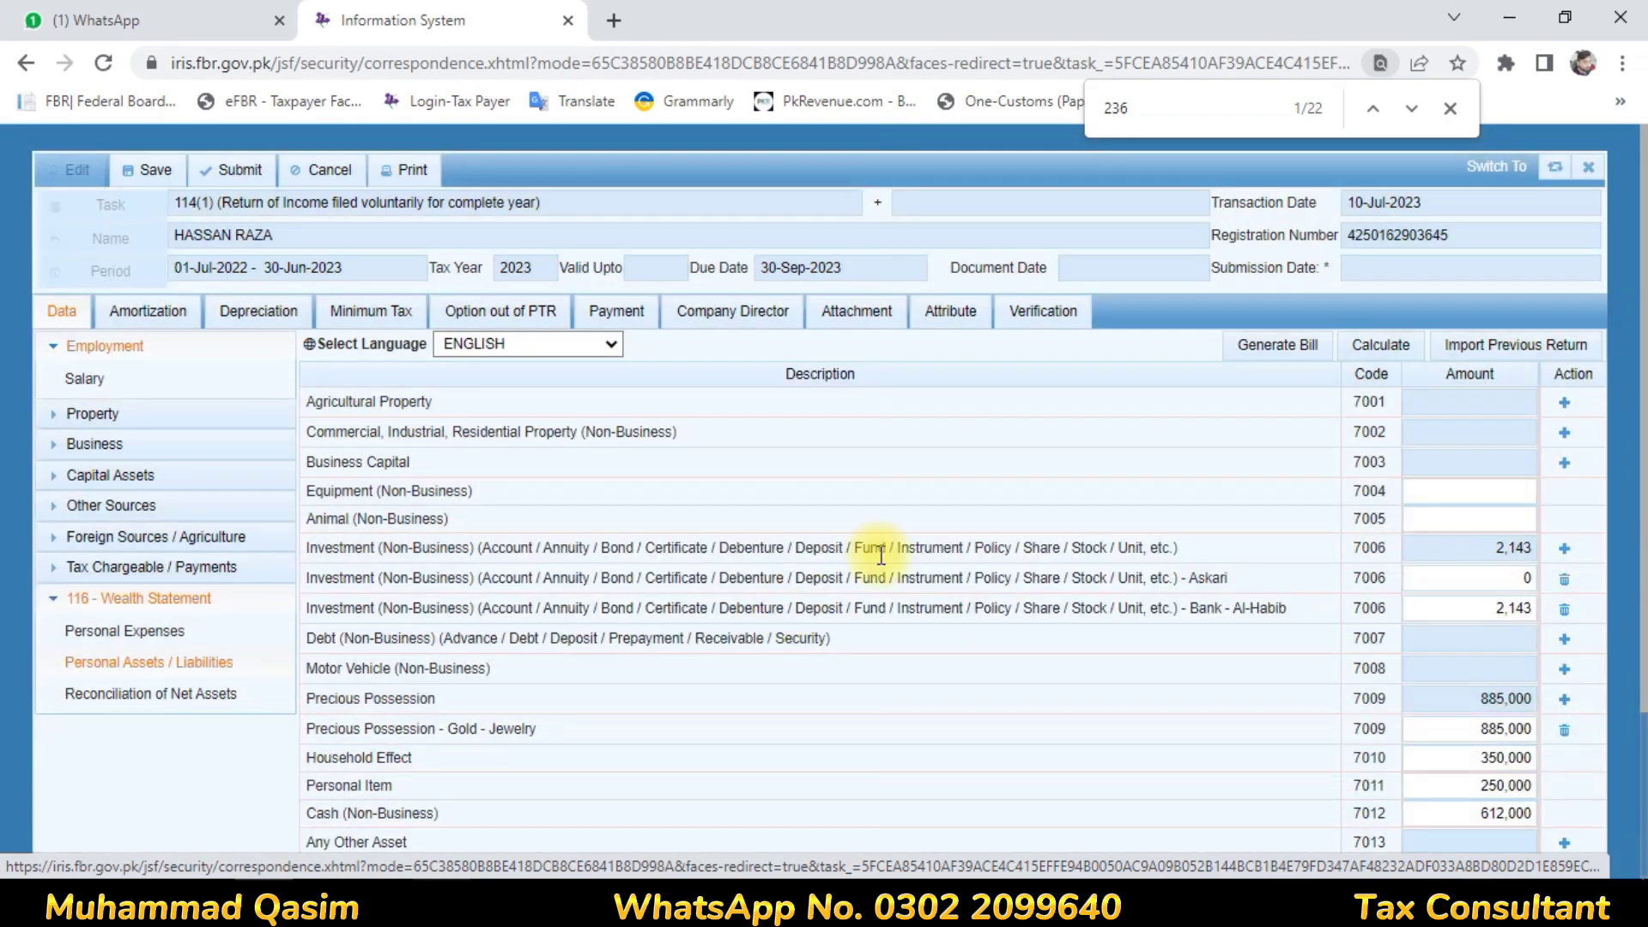
# Set the Askari amount to 414,198 and type 108,010 as the Al-Habib amount
pyautogui.click(1527, 580)
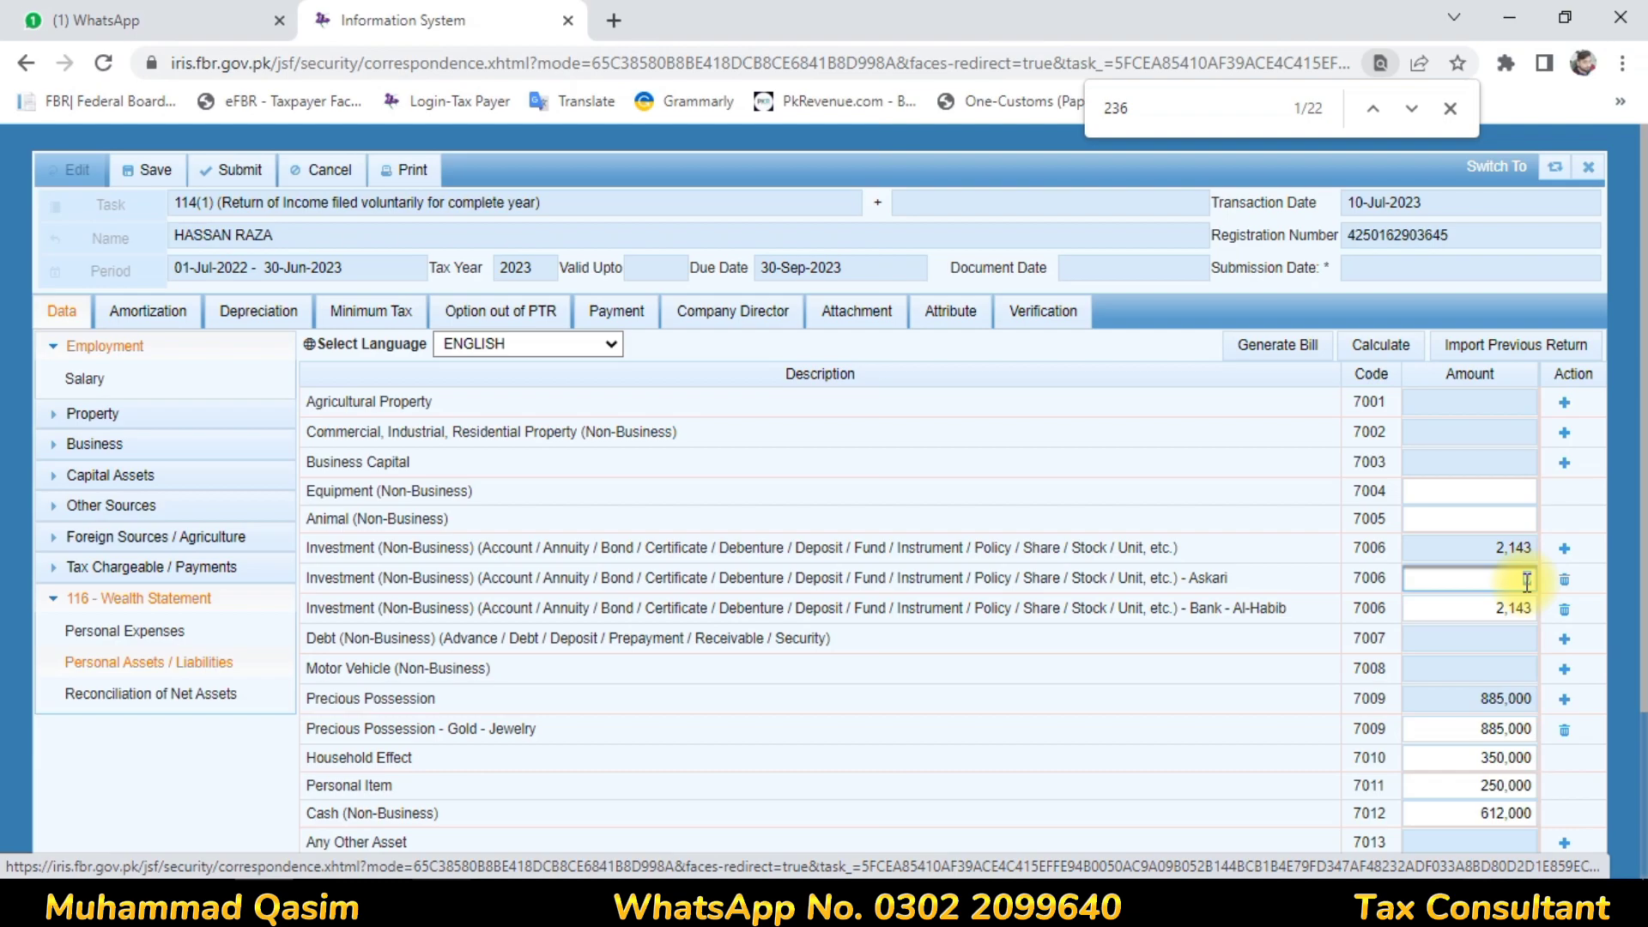
pyautogui.write('417197')
pyautogui.click(1287, 632)
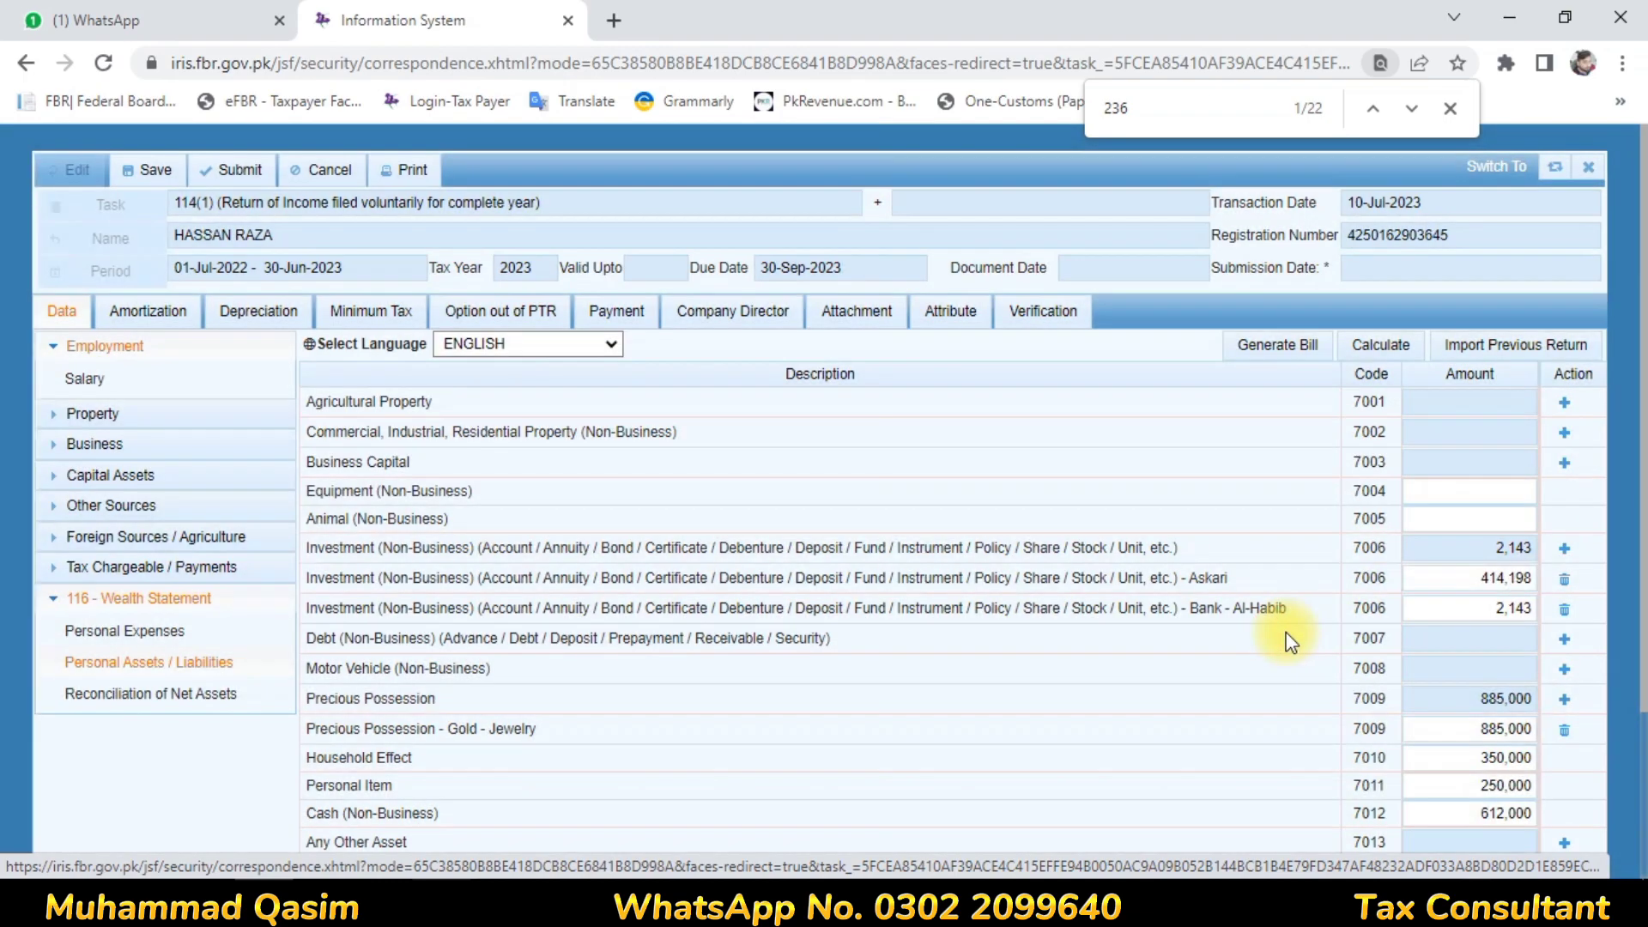
pyautogui.click(1486, 618)
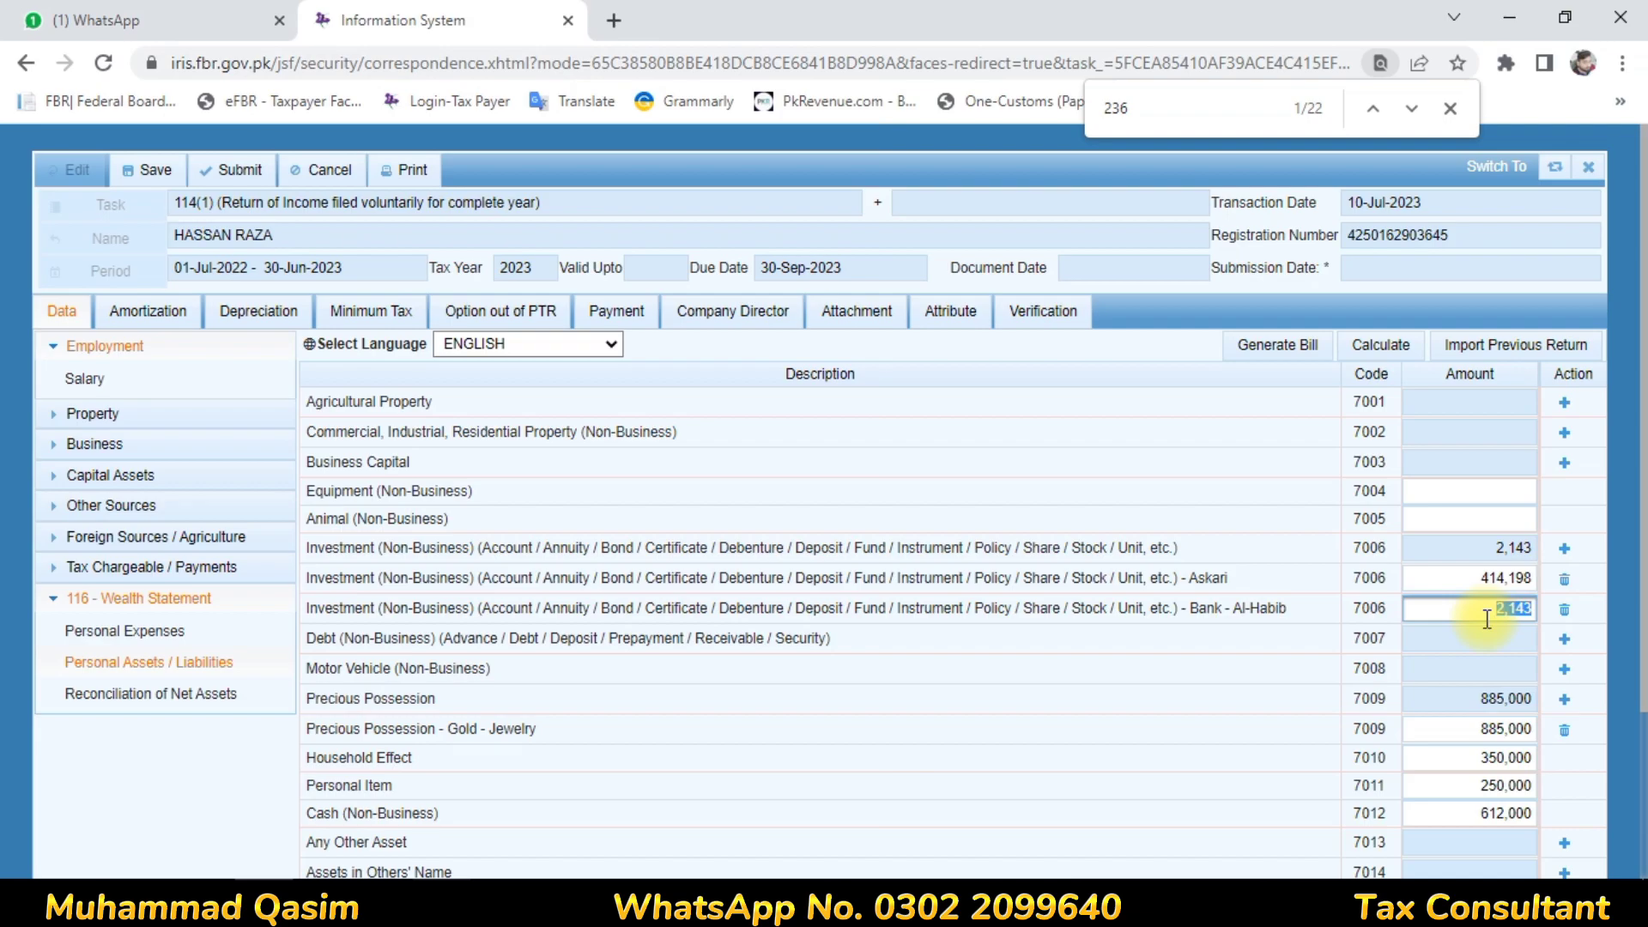
pyautogui.write('108010')
# Commit Al-Habib at 108,010, change cash (7012) to 658,044, and recalculate to 2,665,252
pyautogui.click(1335, 639)
pyautogui.click(1412, 346)
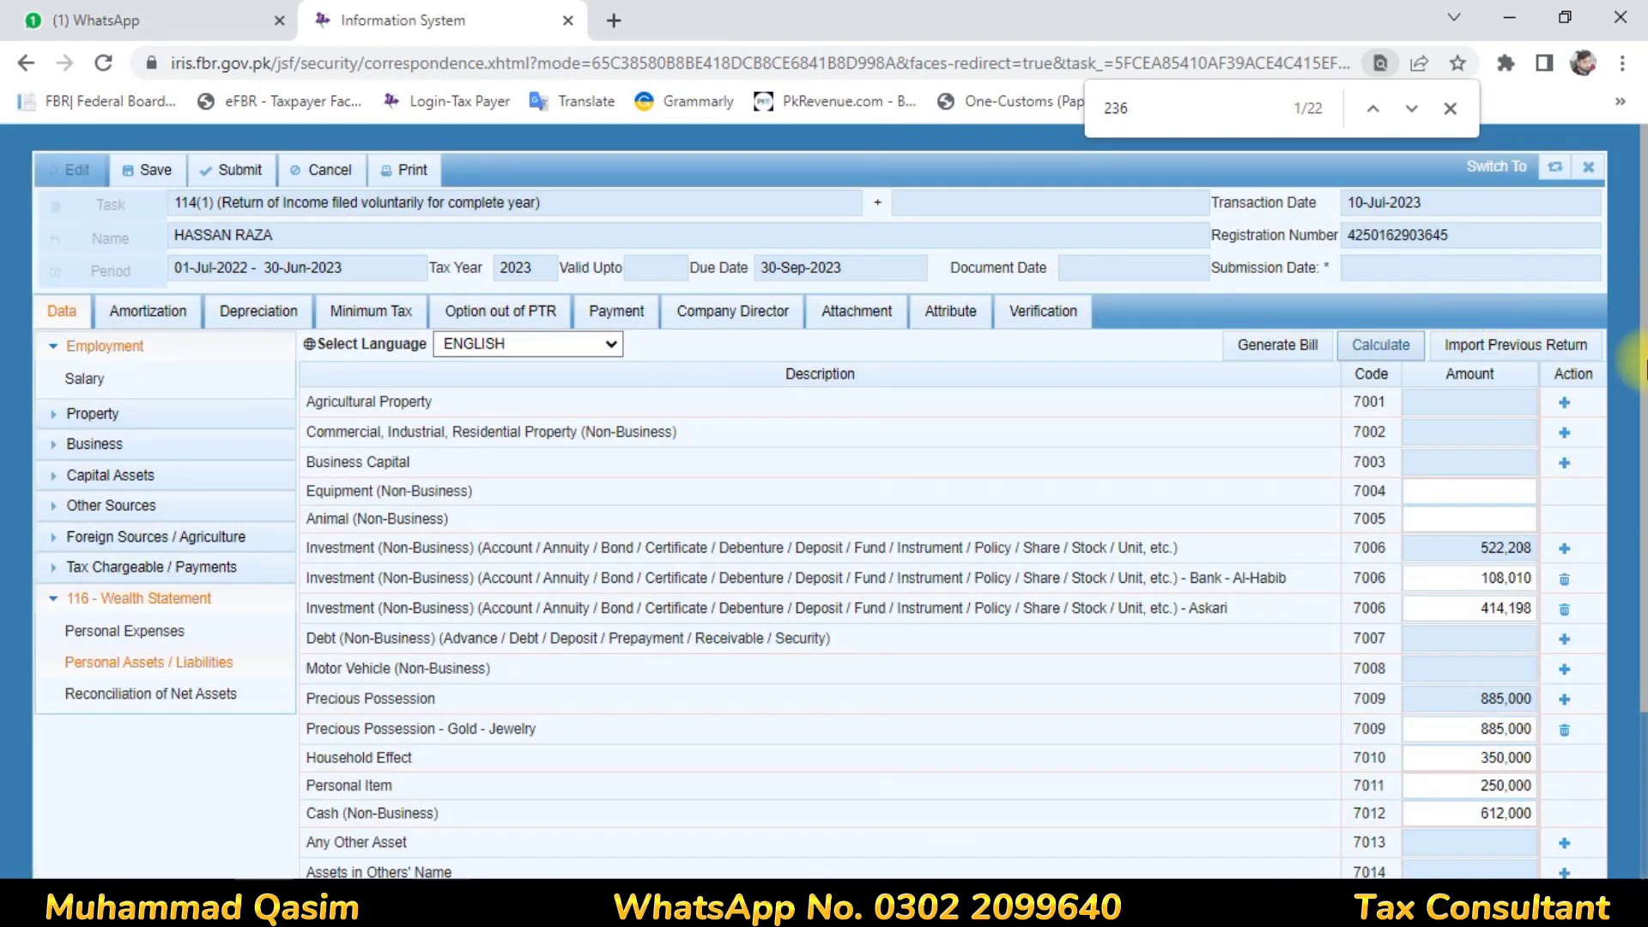
pyautogui.scroll(-2, 1641, 369)
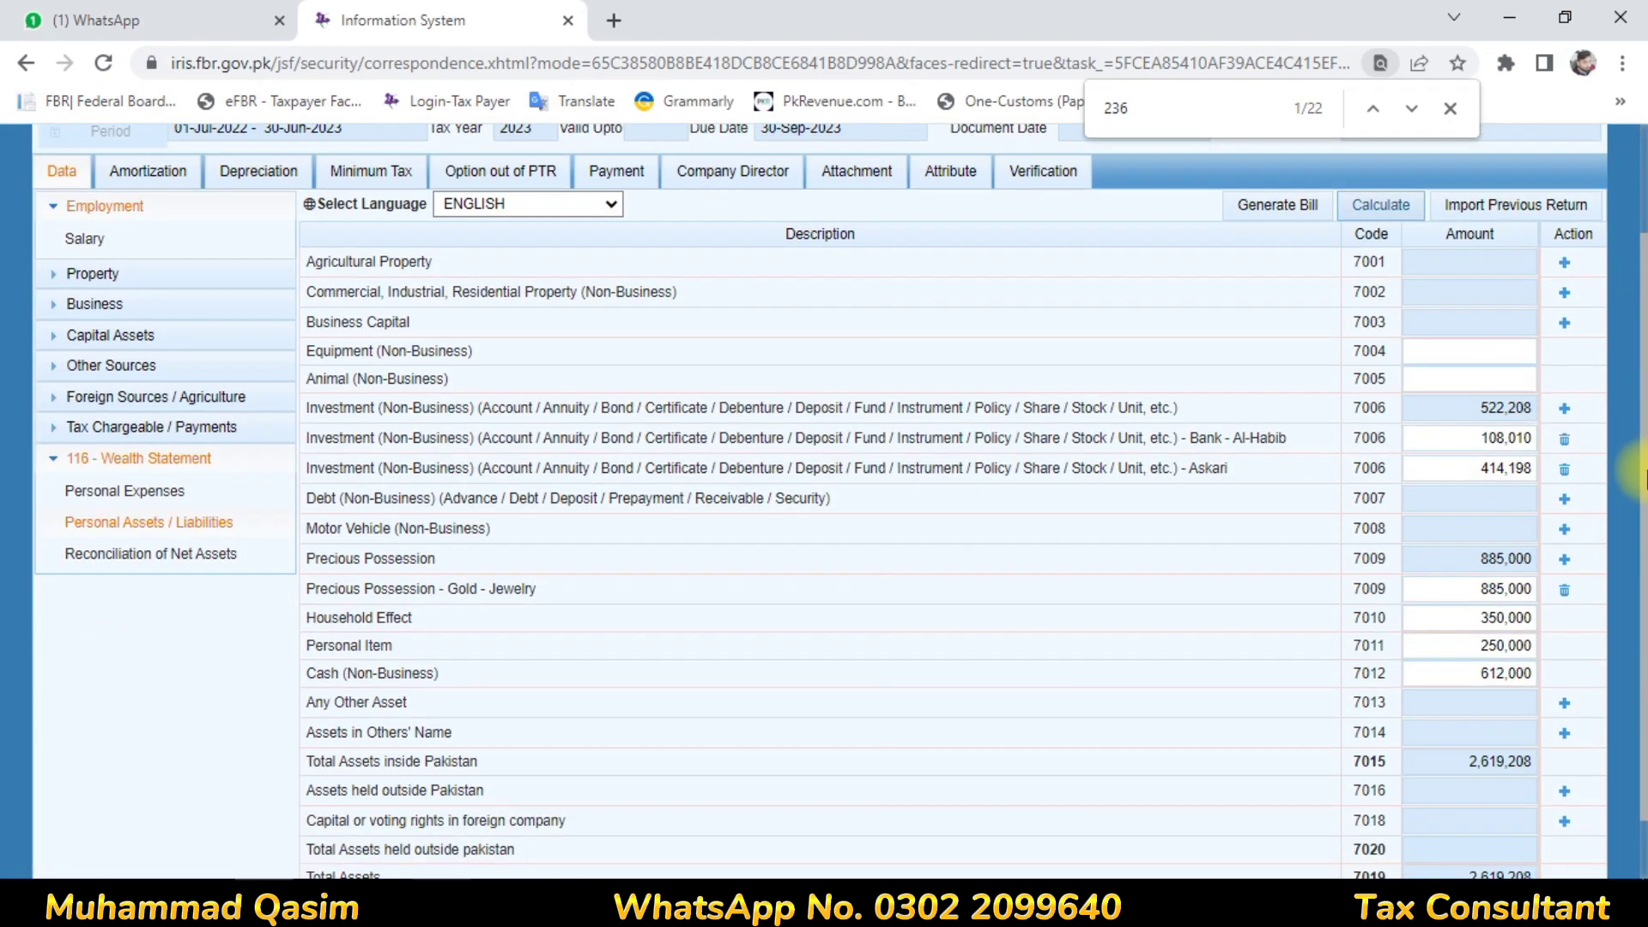
pyautogui.doubleClick(1477, 684)
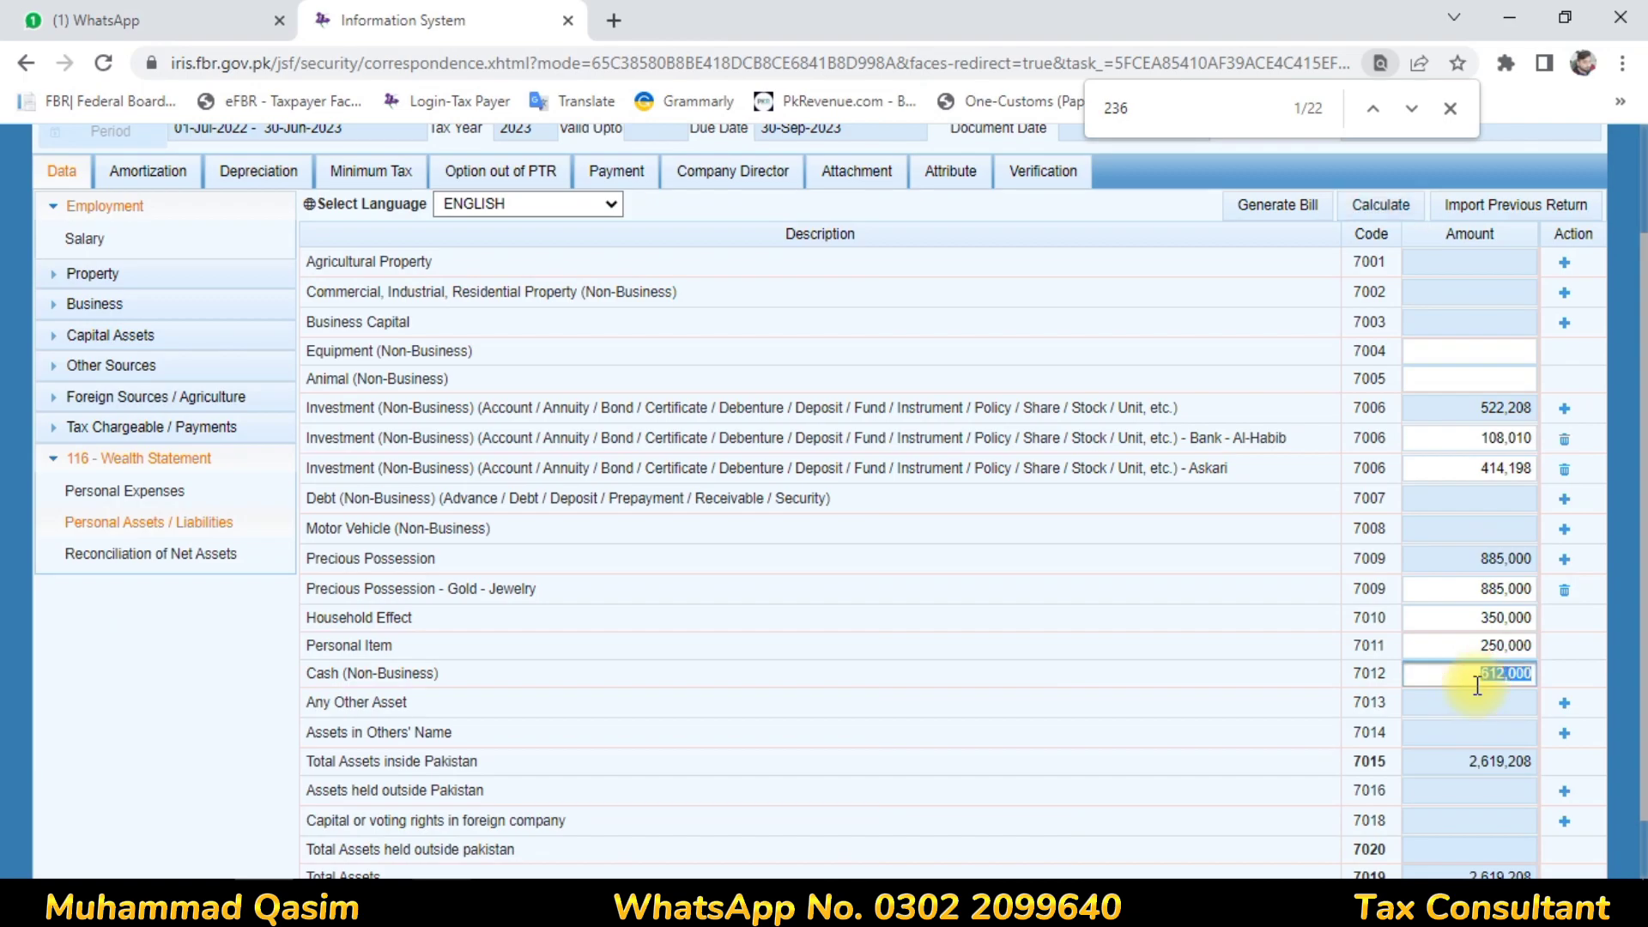
pyautogui.write('658044')
pyautogui.click(1159, 655)
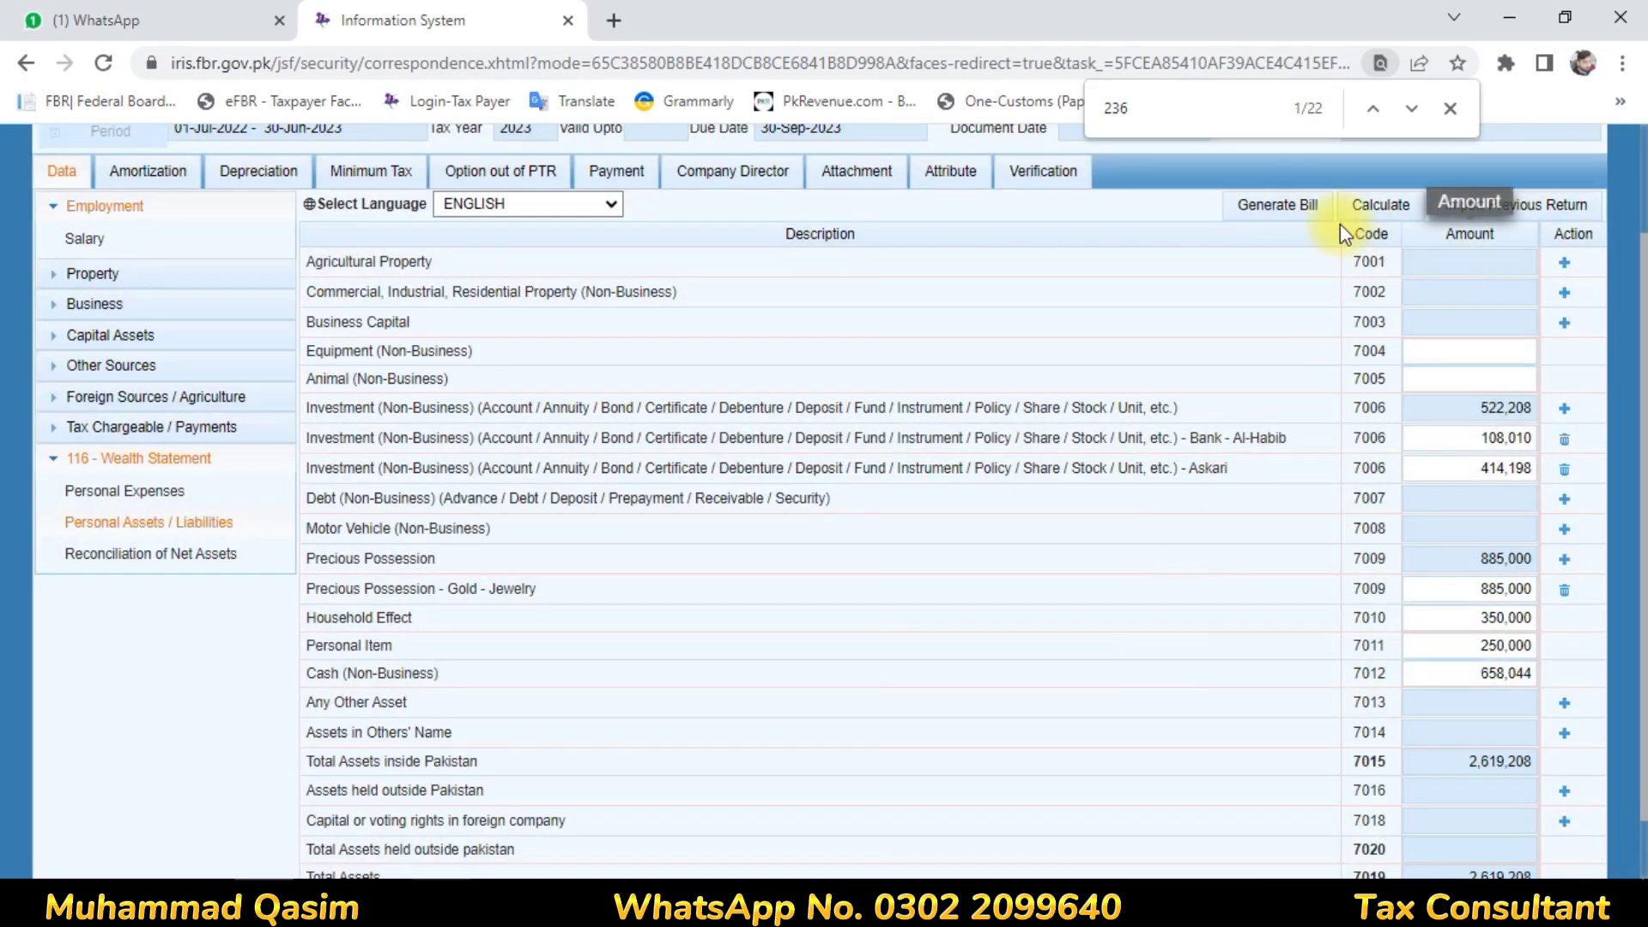
pyautogui.click(1385, 208)
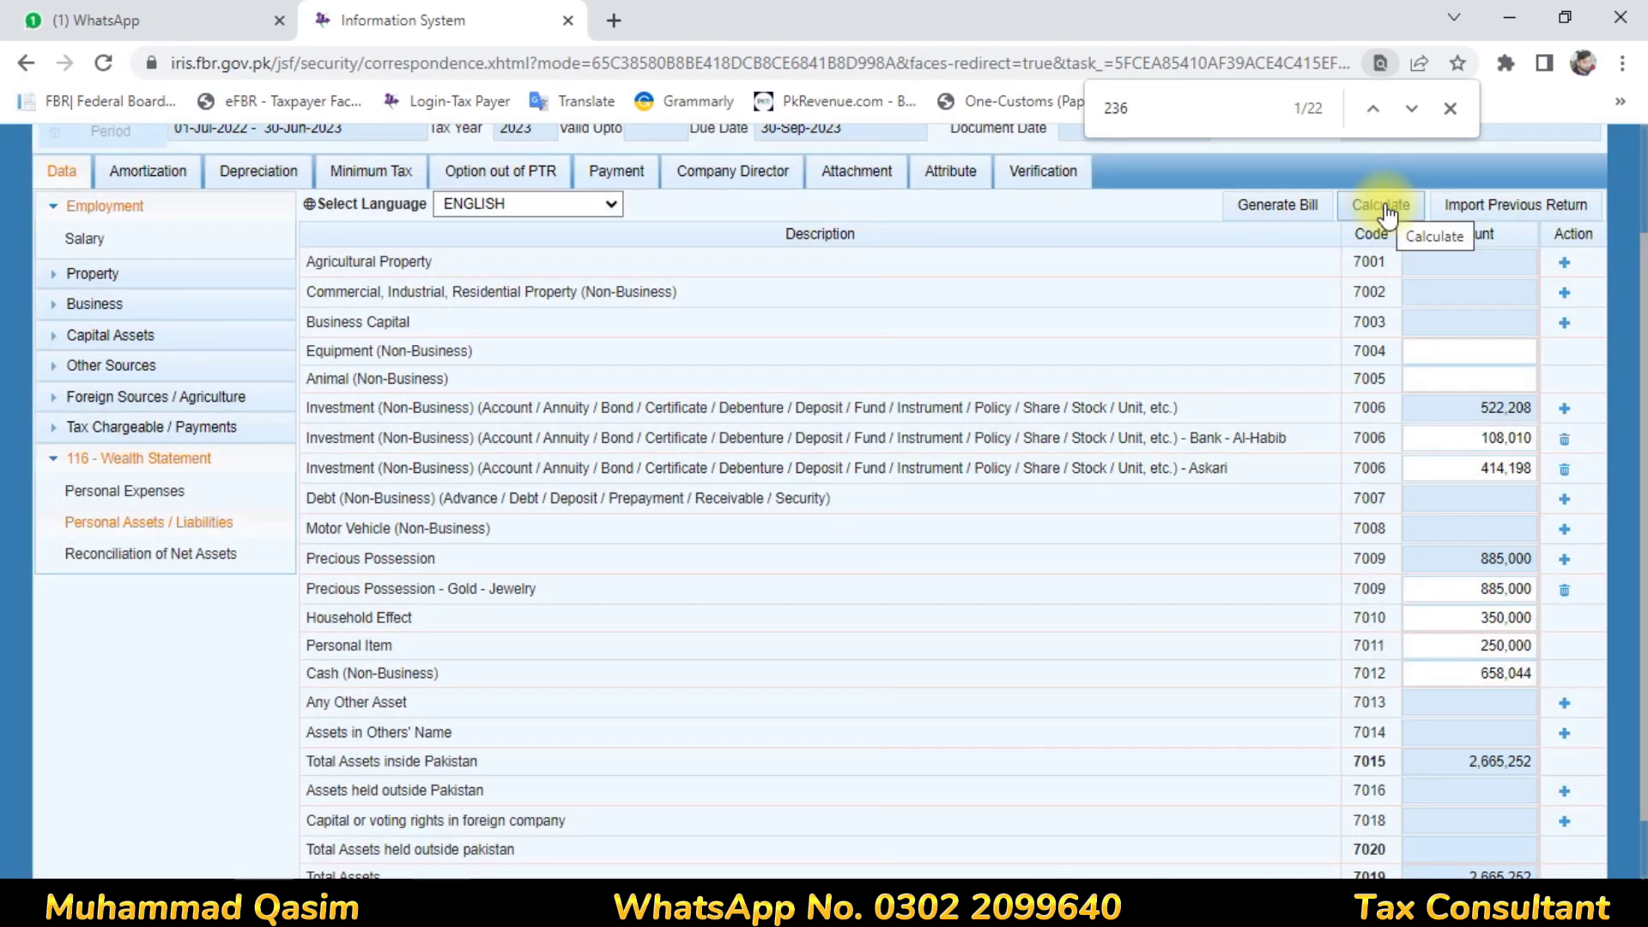
pyautogui.click(1386, 208)
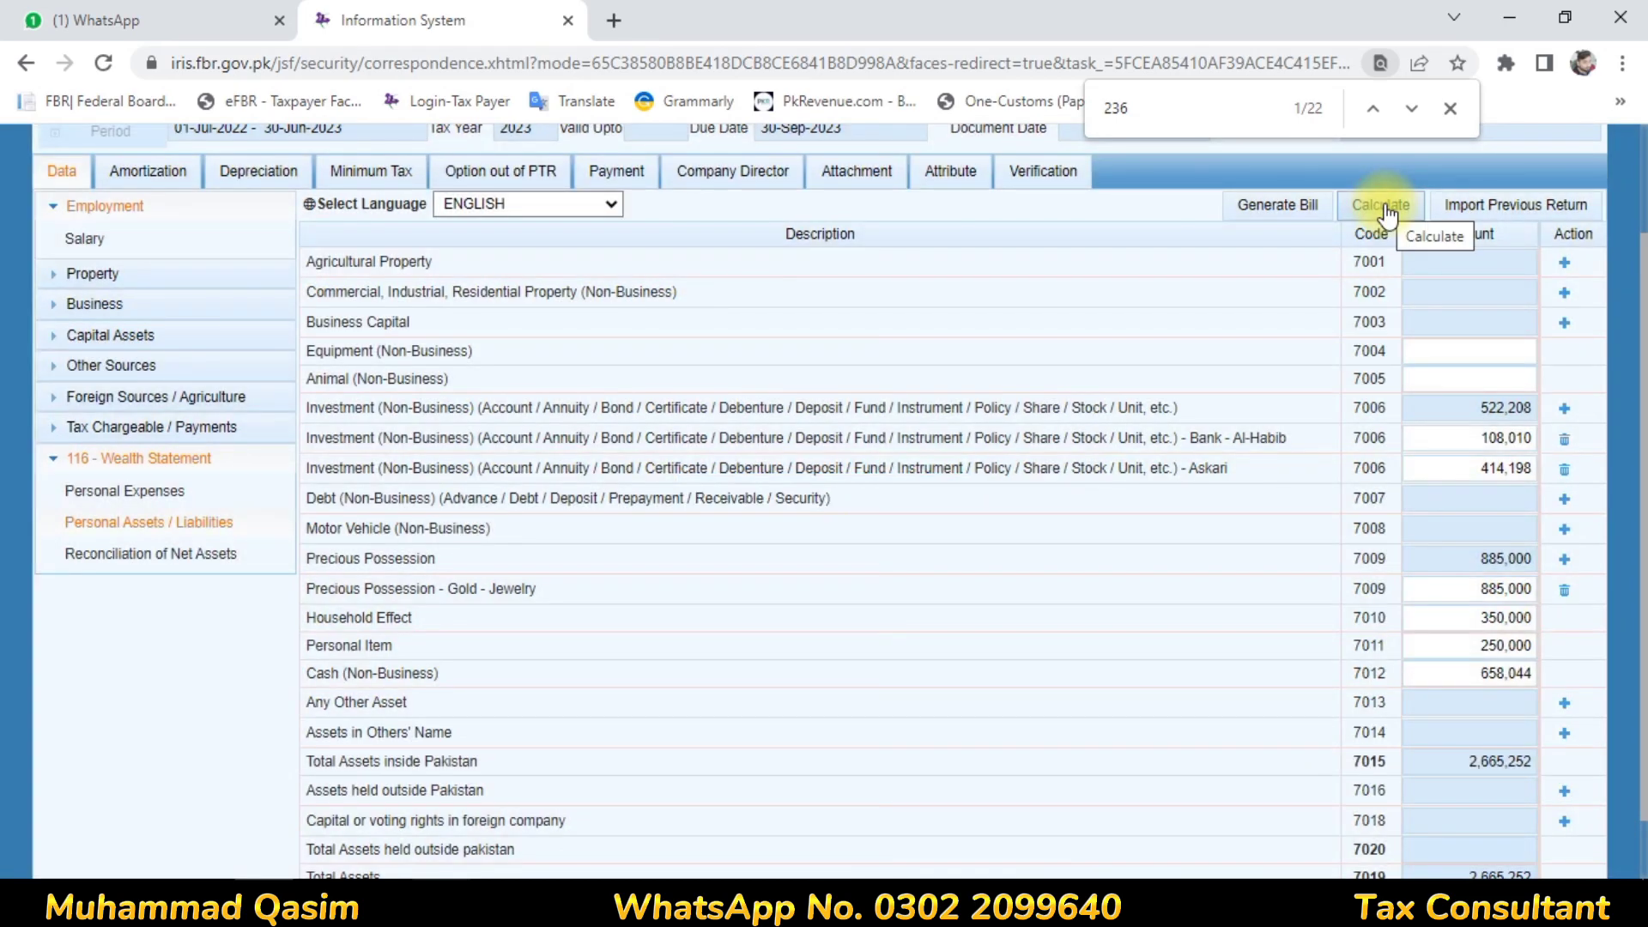
pyautogui.click(1386, 208)
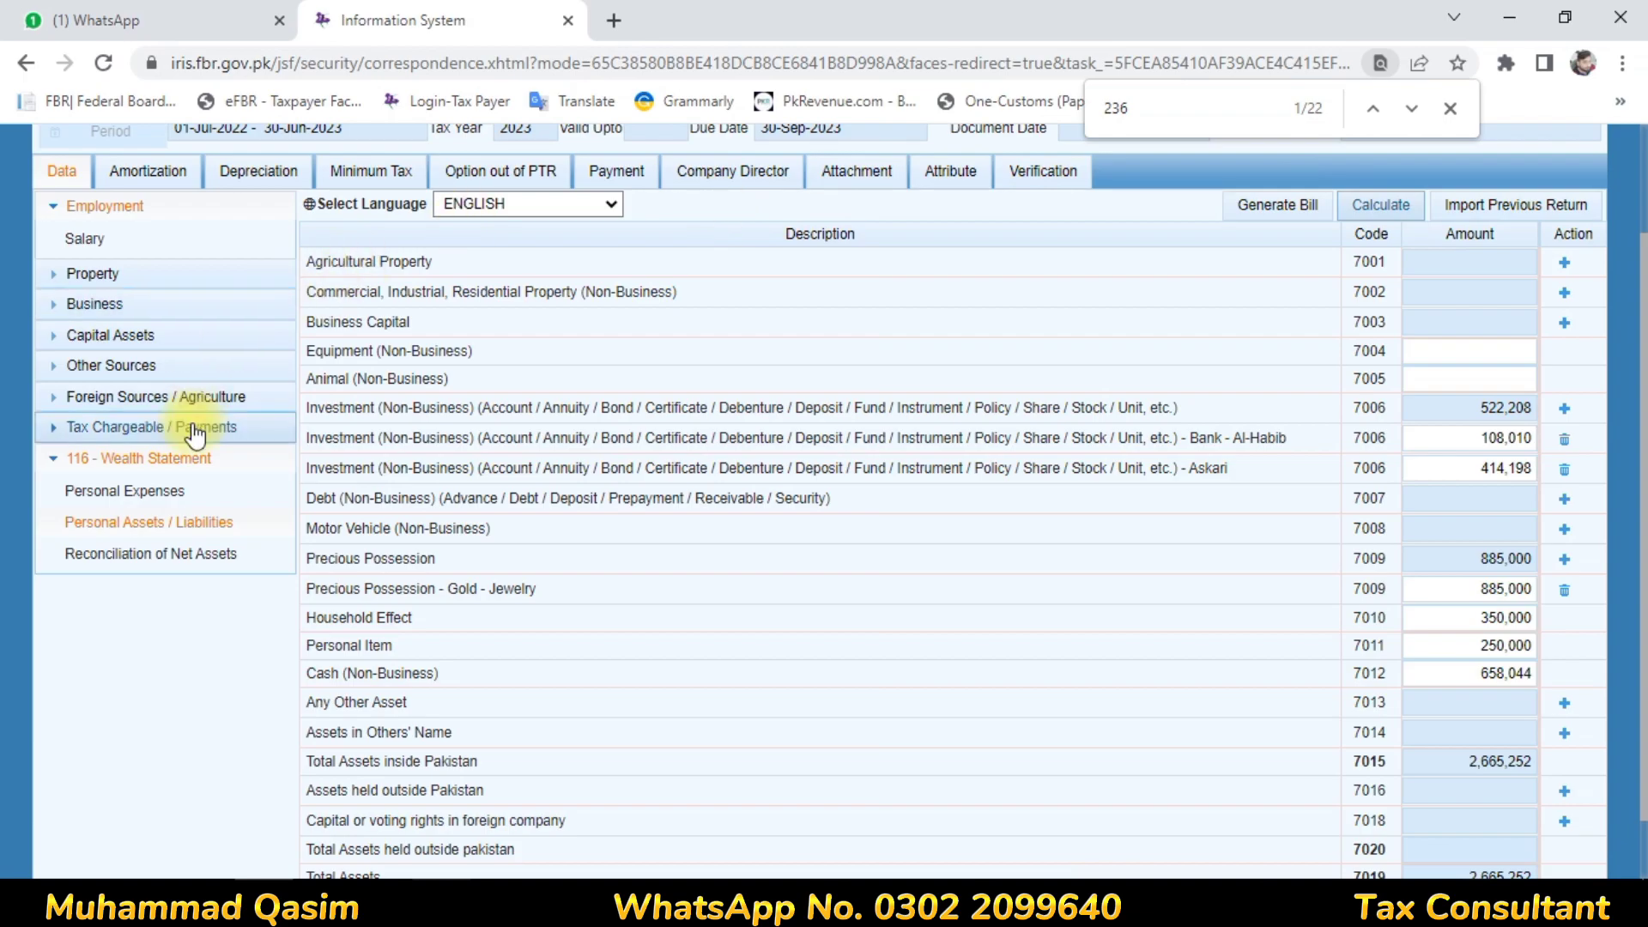
# Look up the 1,167,235 normal-tax salary in Computations, then return to Reconciliation of Net Assets
pyautogui.click(200, 557)
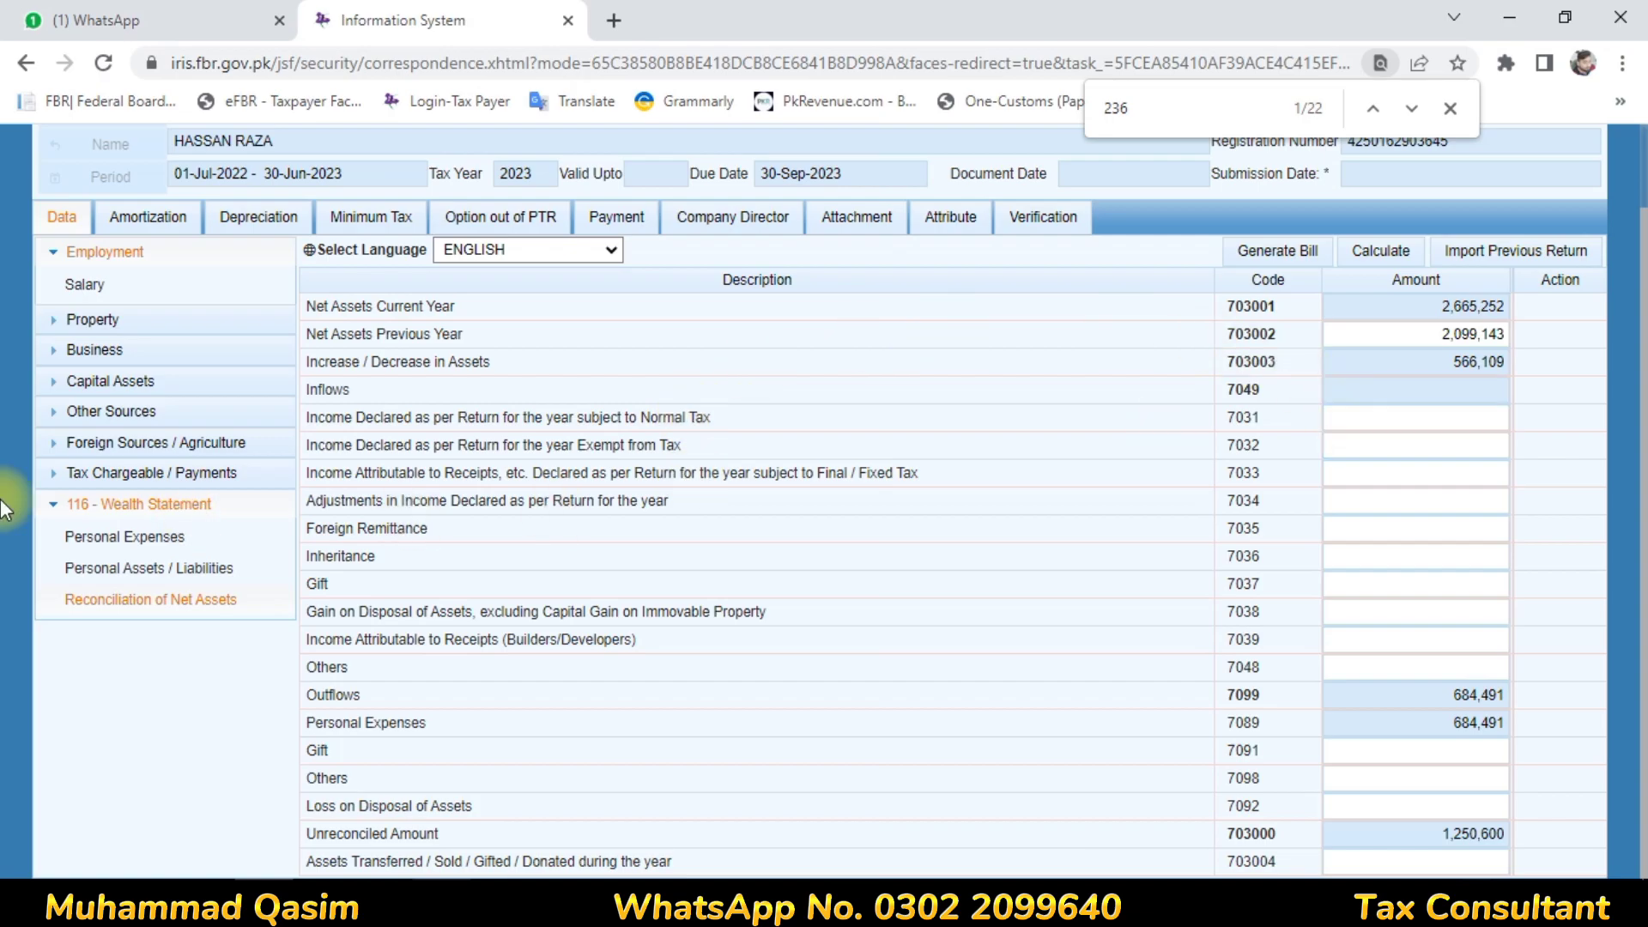
pyautogui.click(161, 483)
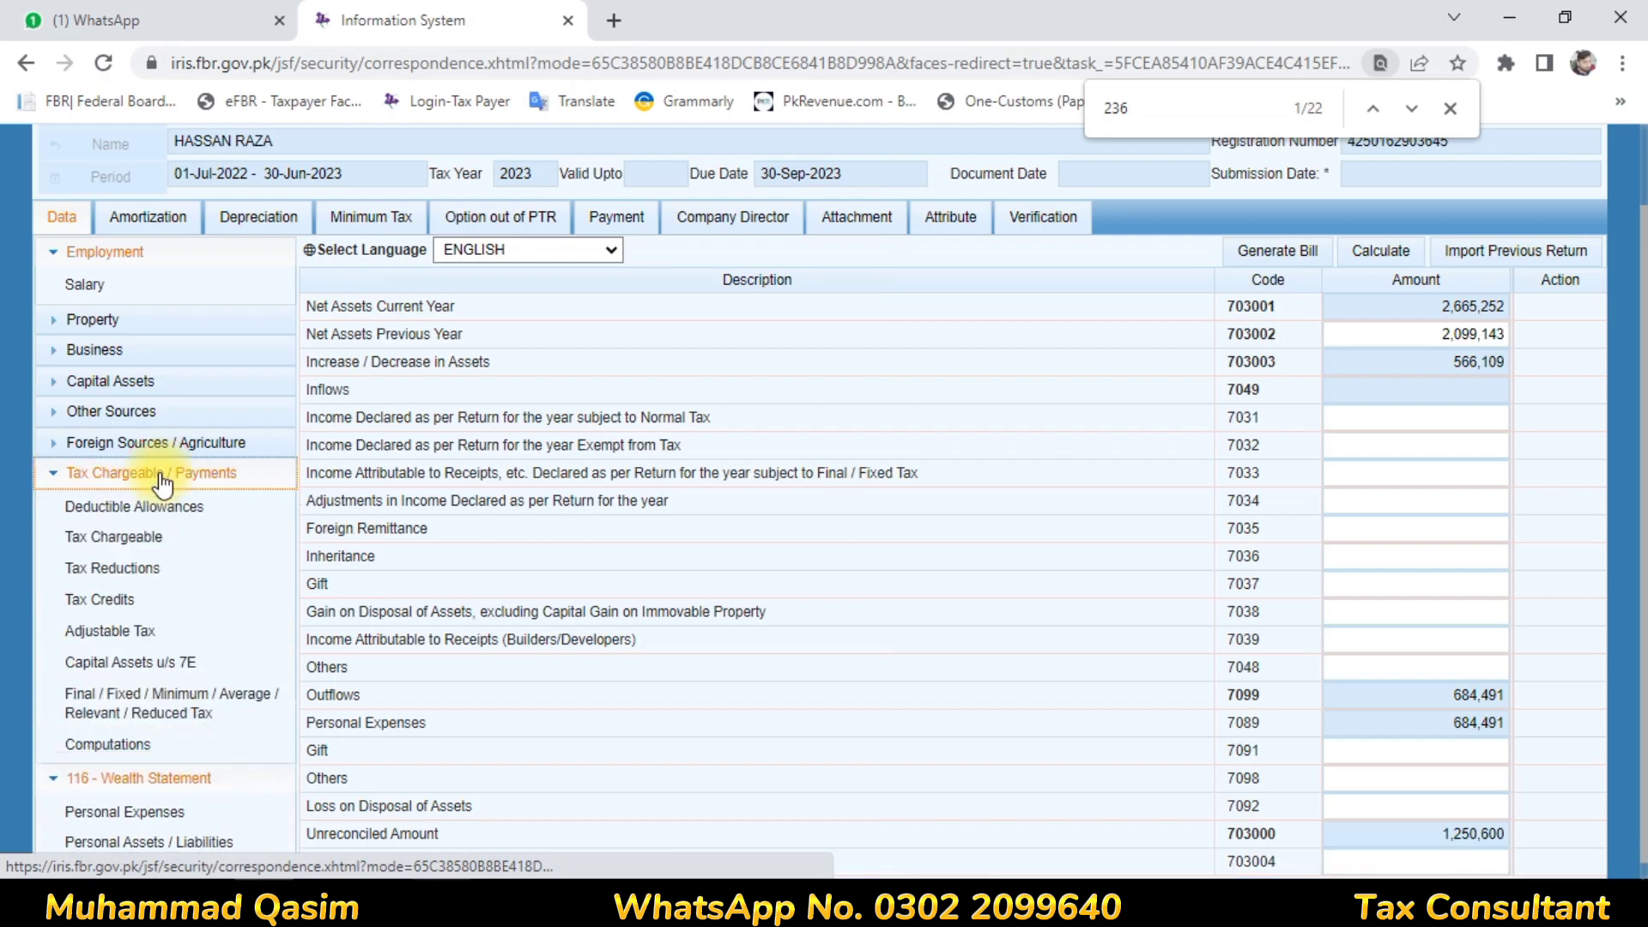
pyautogui.click(121, 751)
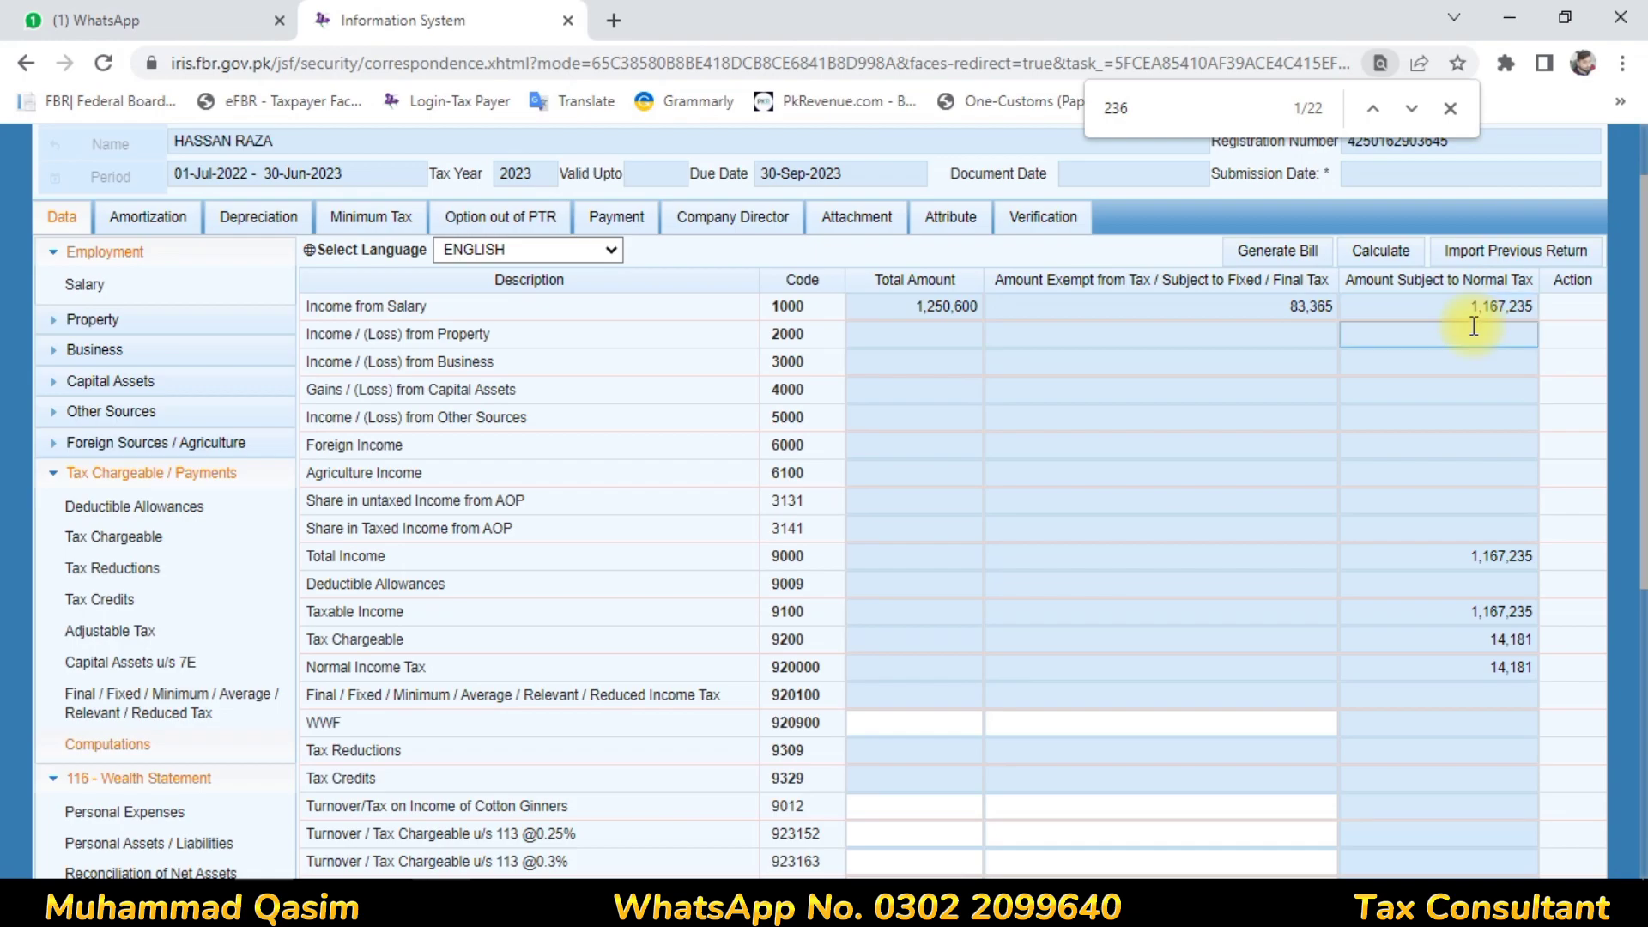
pyautogui.click(1473, 306)
pyautogui.doubleClick(1473, 306)
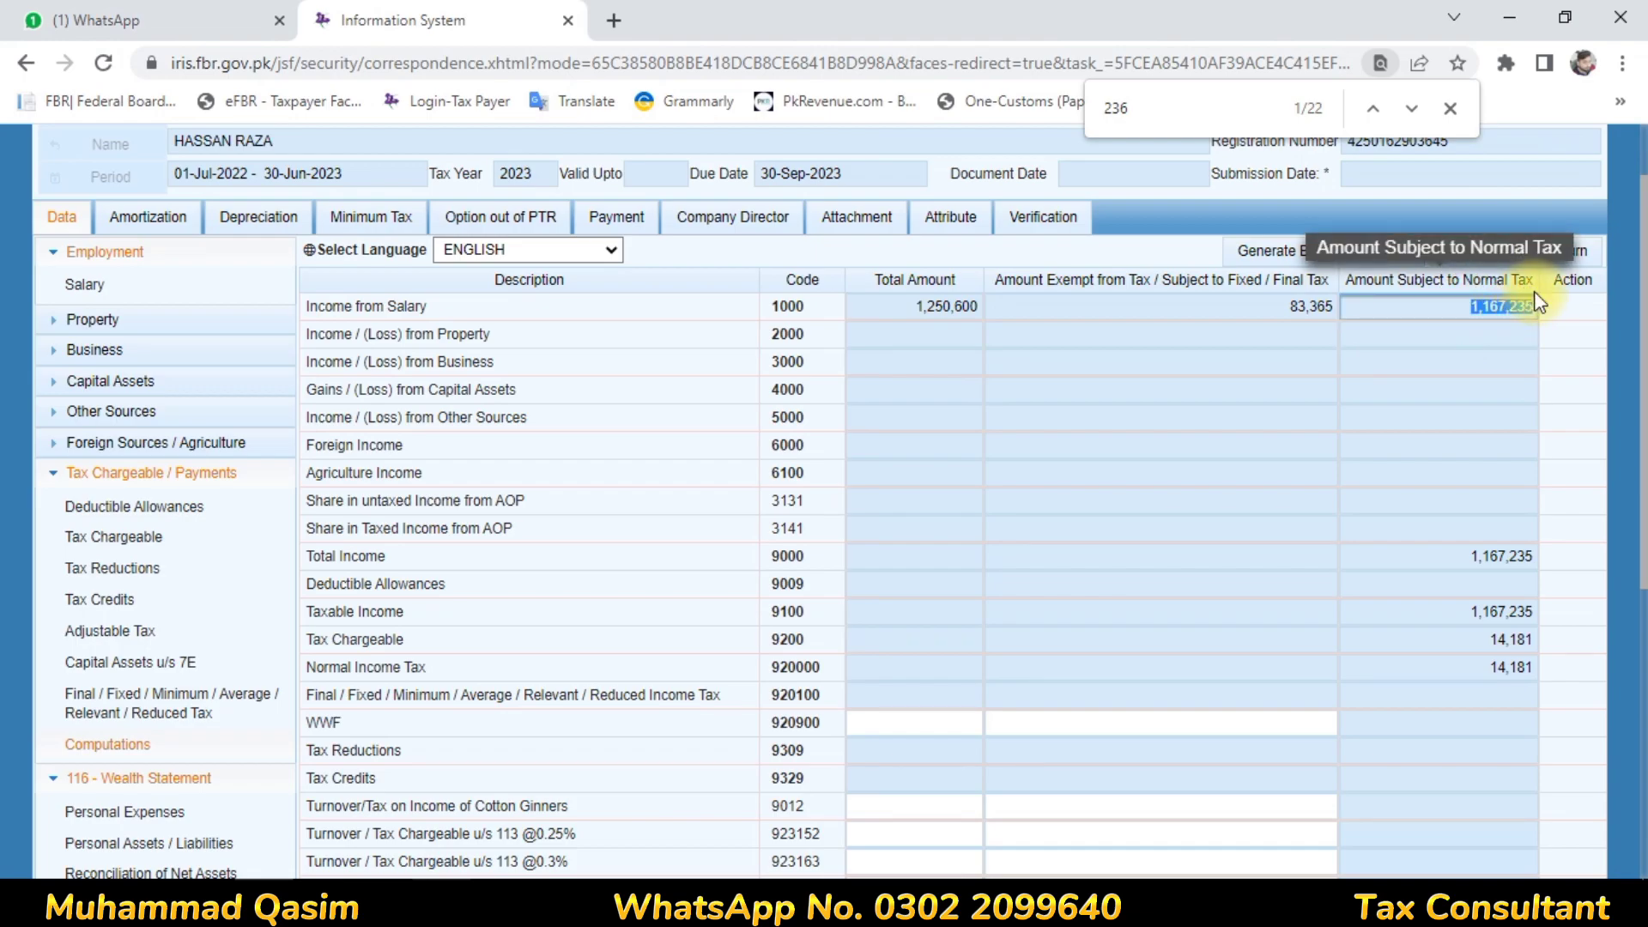
pyautogui.click(169, 871)
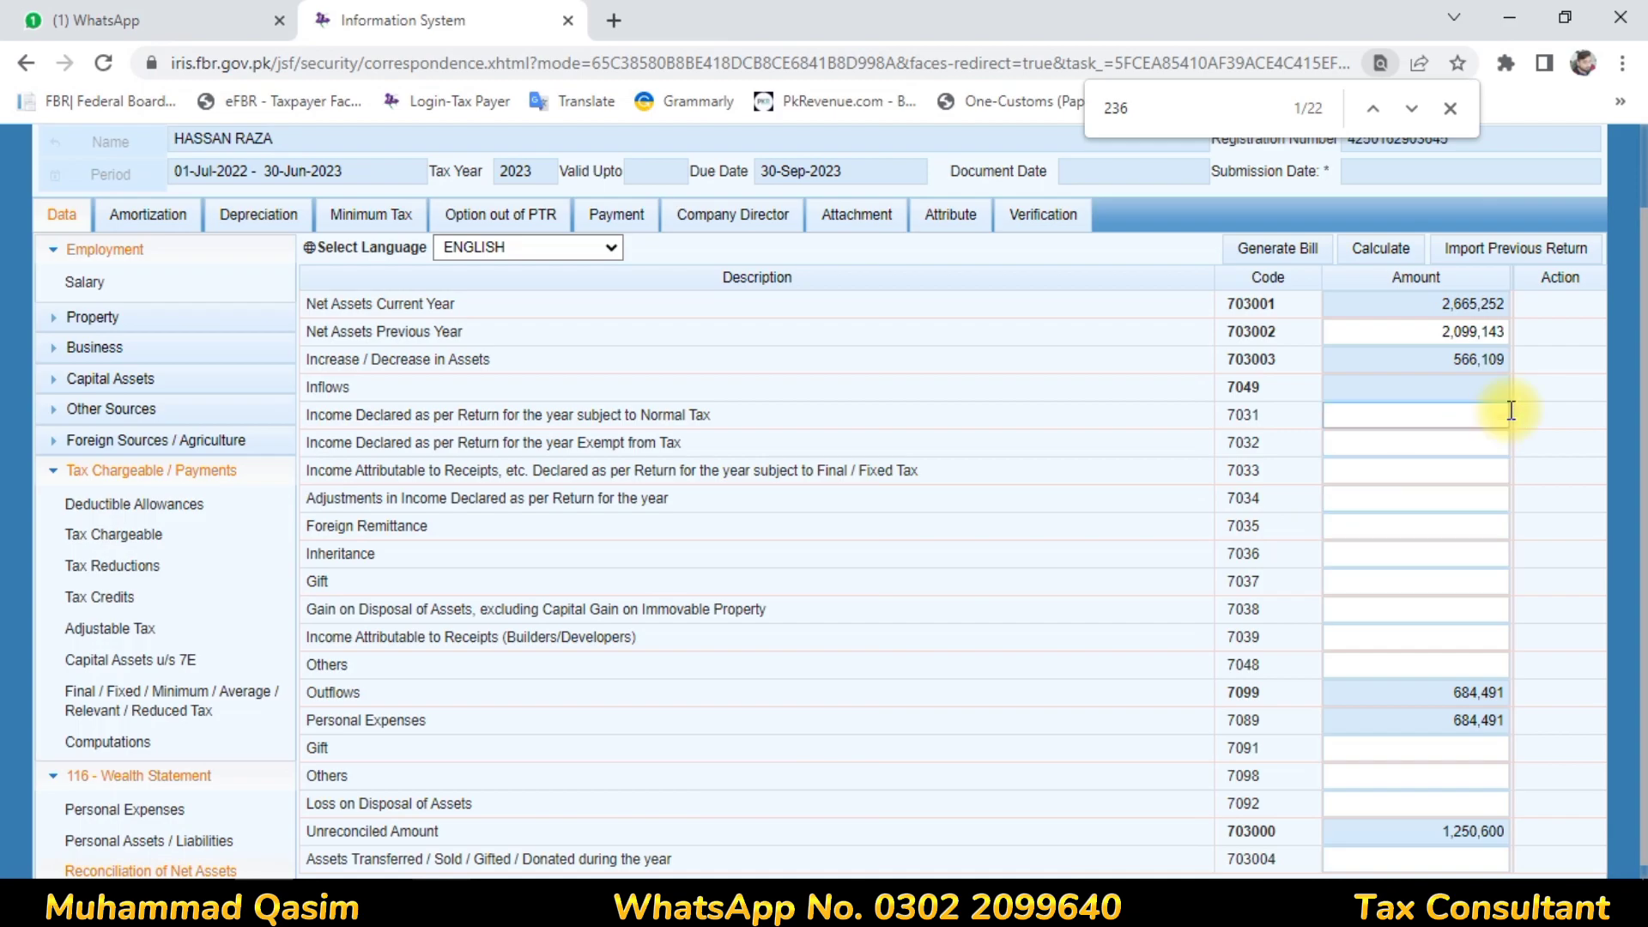
# Enter 1,167,235 as income subject to normal tax (7031) and recalculate
pyautogui.click(1500, 414)
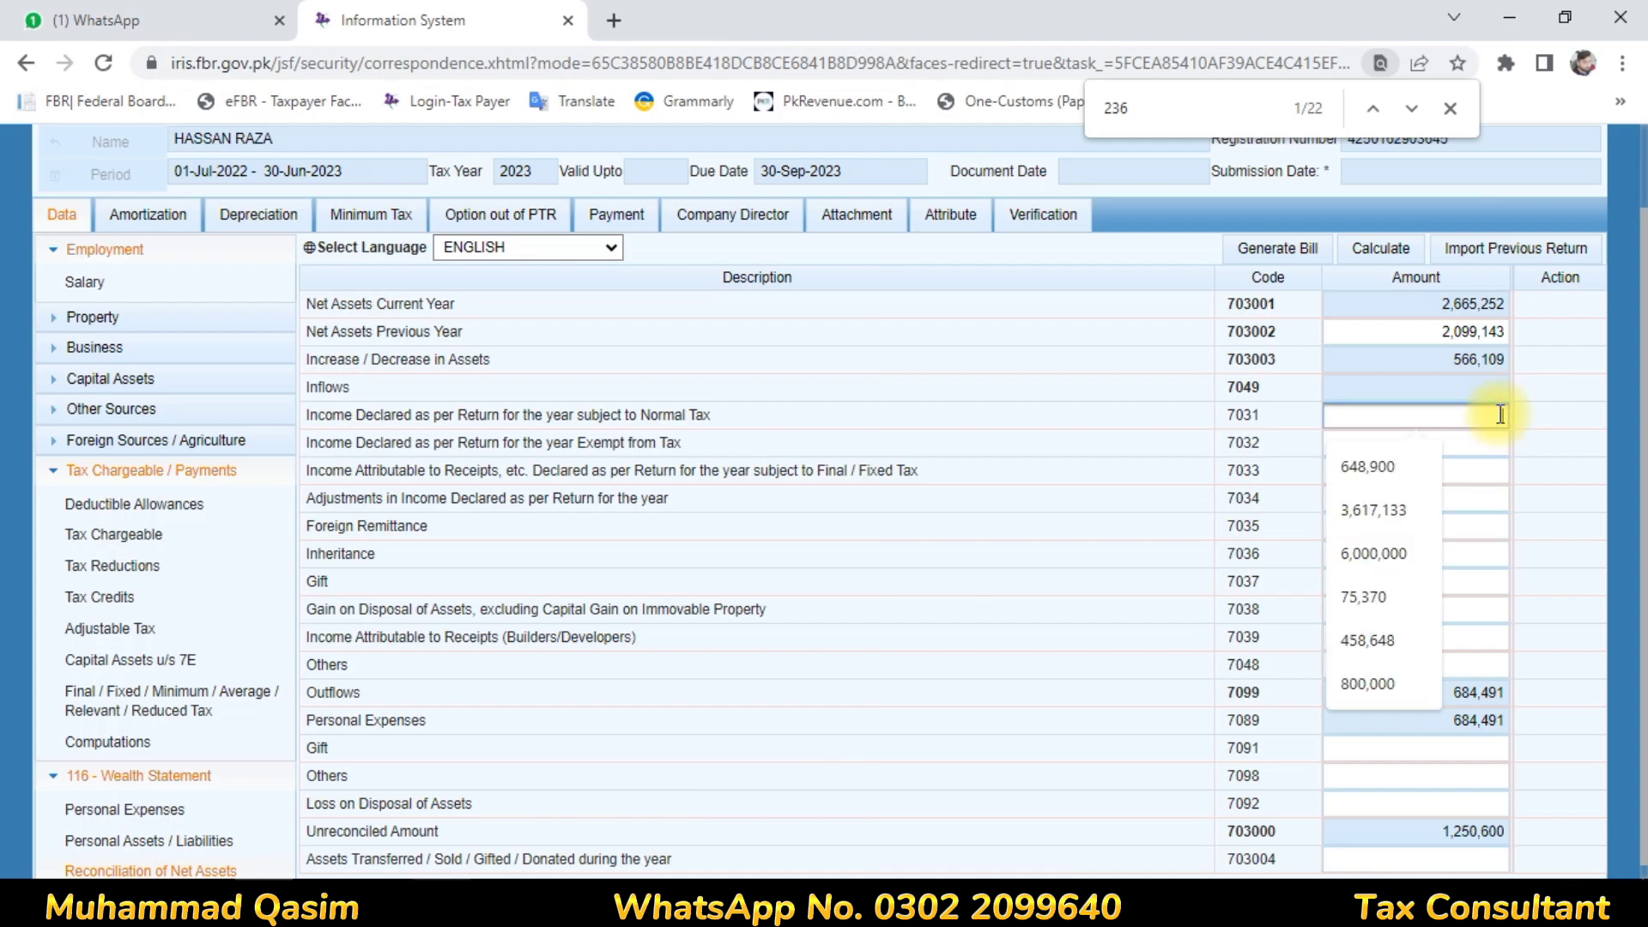
pyautogui.write('1167235')
pyautogui.click(1151, 470)
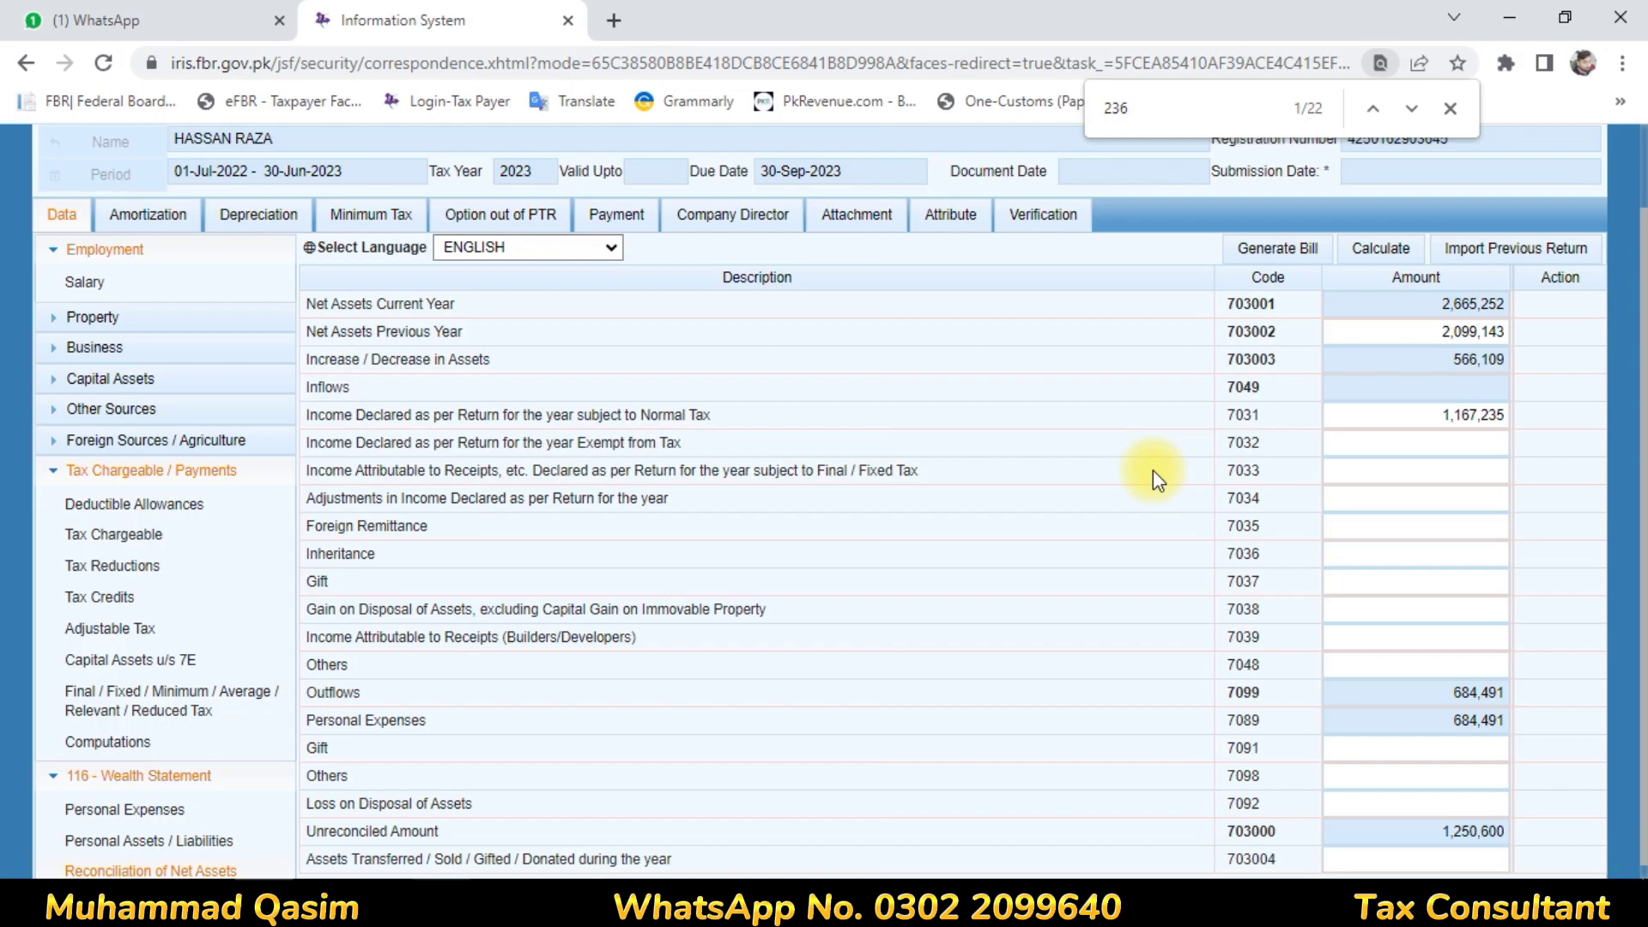
pyautogui.click(1372, 254)
pyautogui.click(1370, 254)
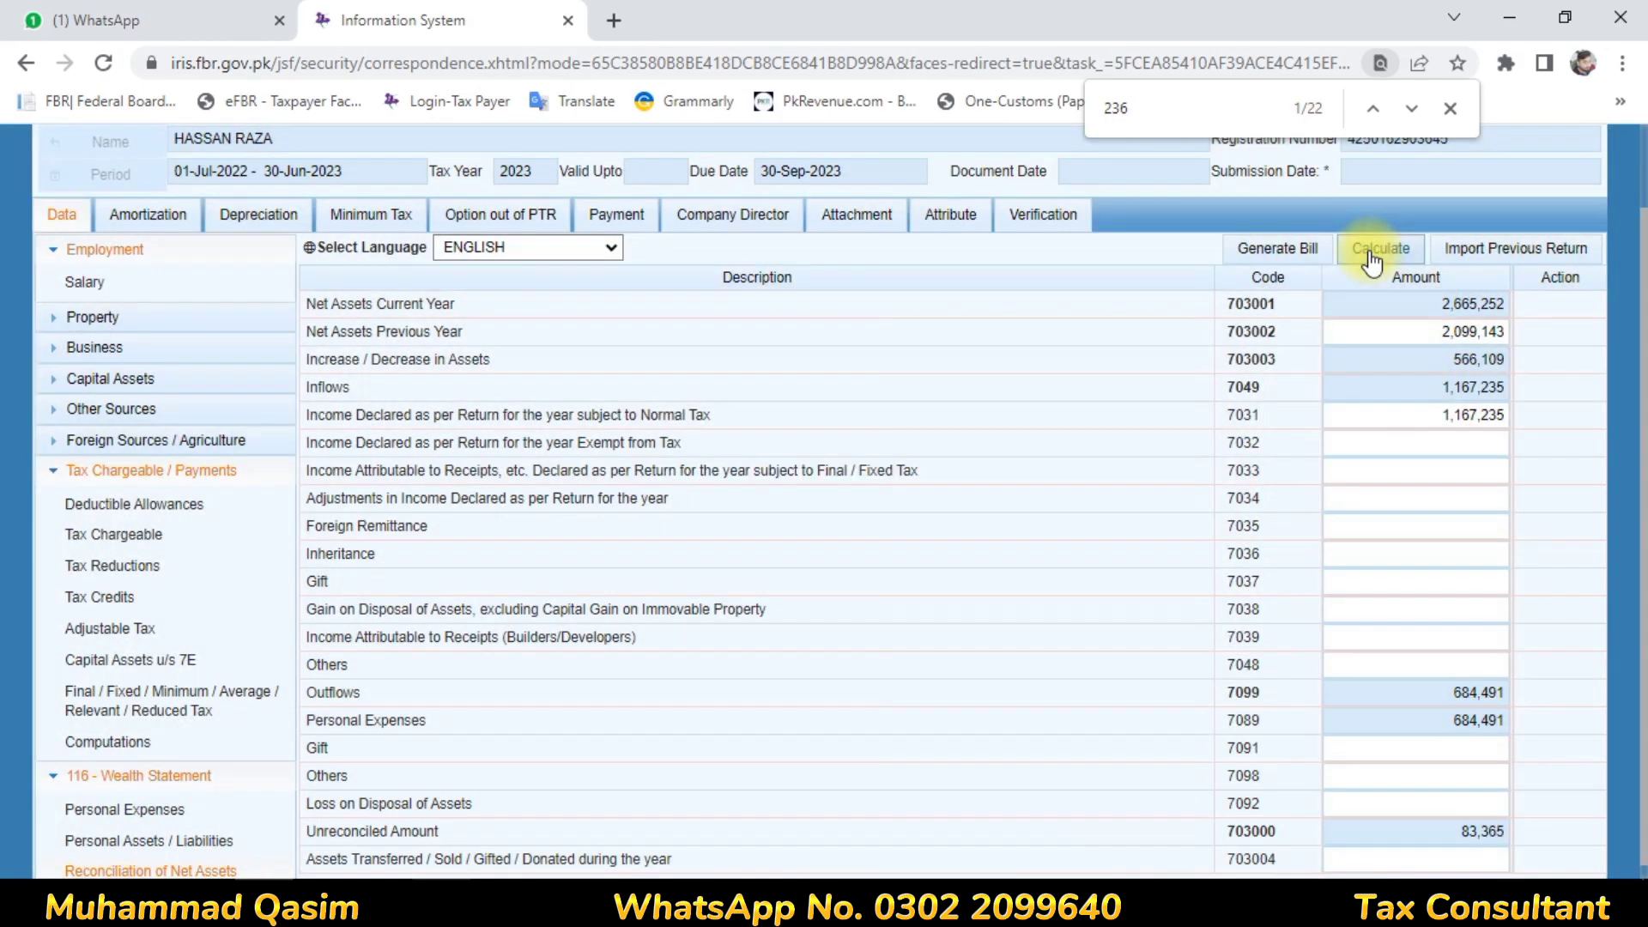
# Copy the 83,365 exempt salary from Computations into income exempt from tax (7032)
pyautogui.click(130, 759)
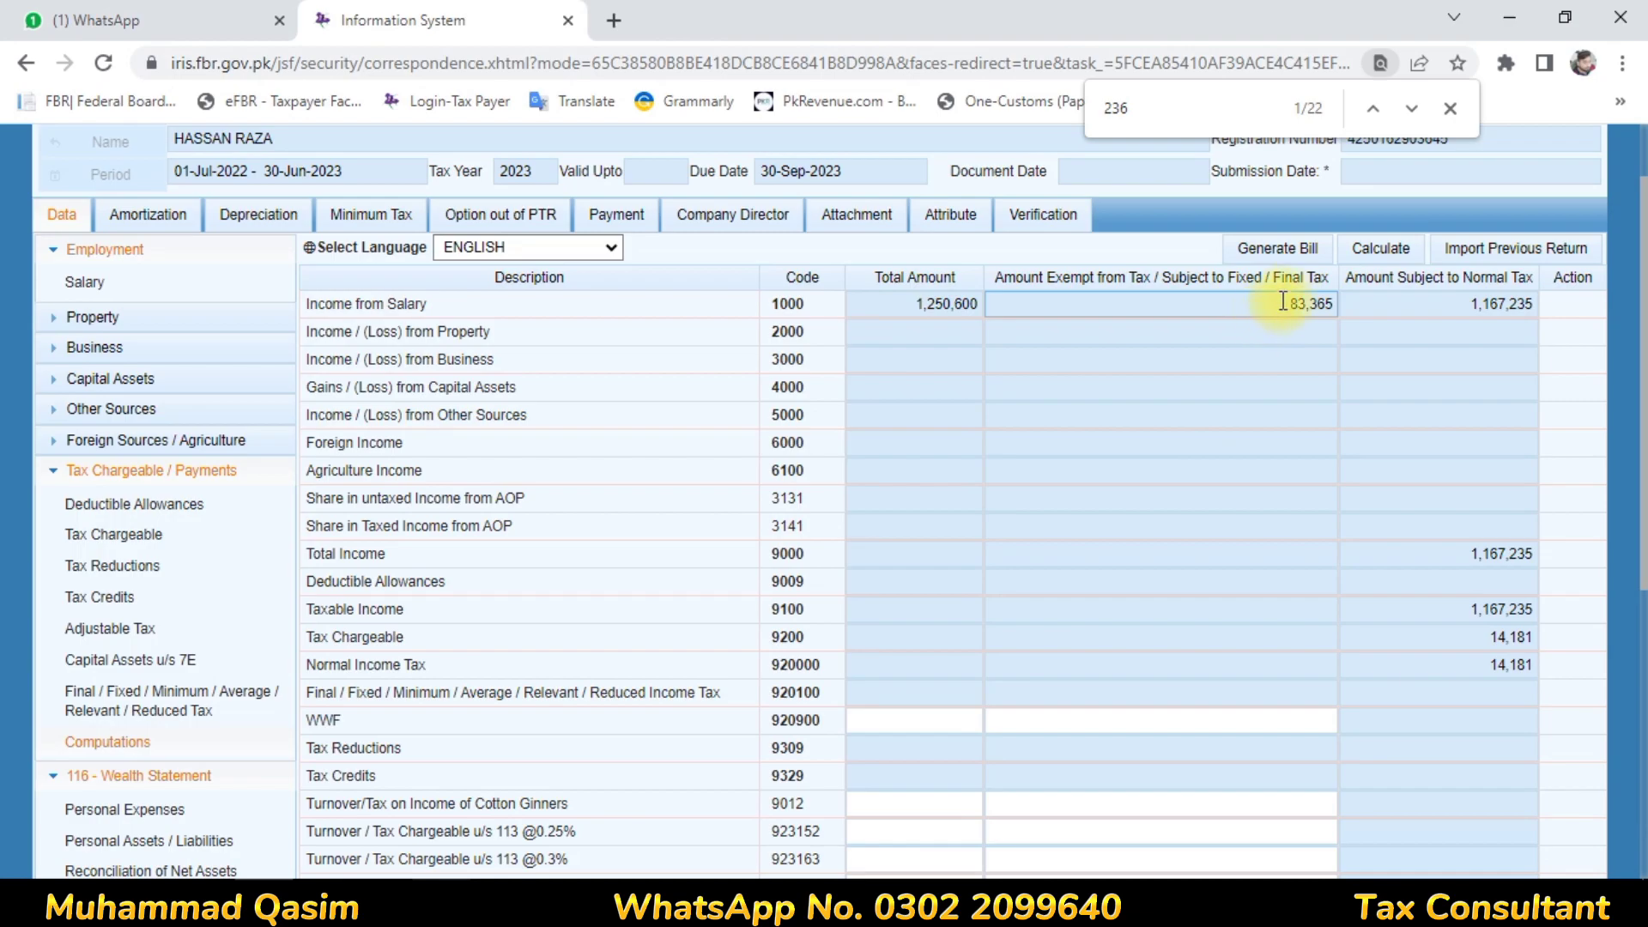
pyautogui.moveTo(1292, 296); pyautogui.dragTo(1366, 284)
pyautogui.hotkey('ctrl', 'c')
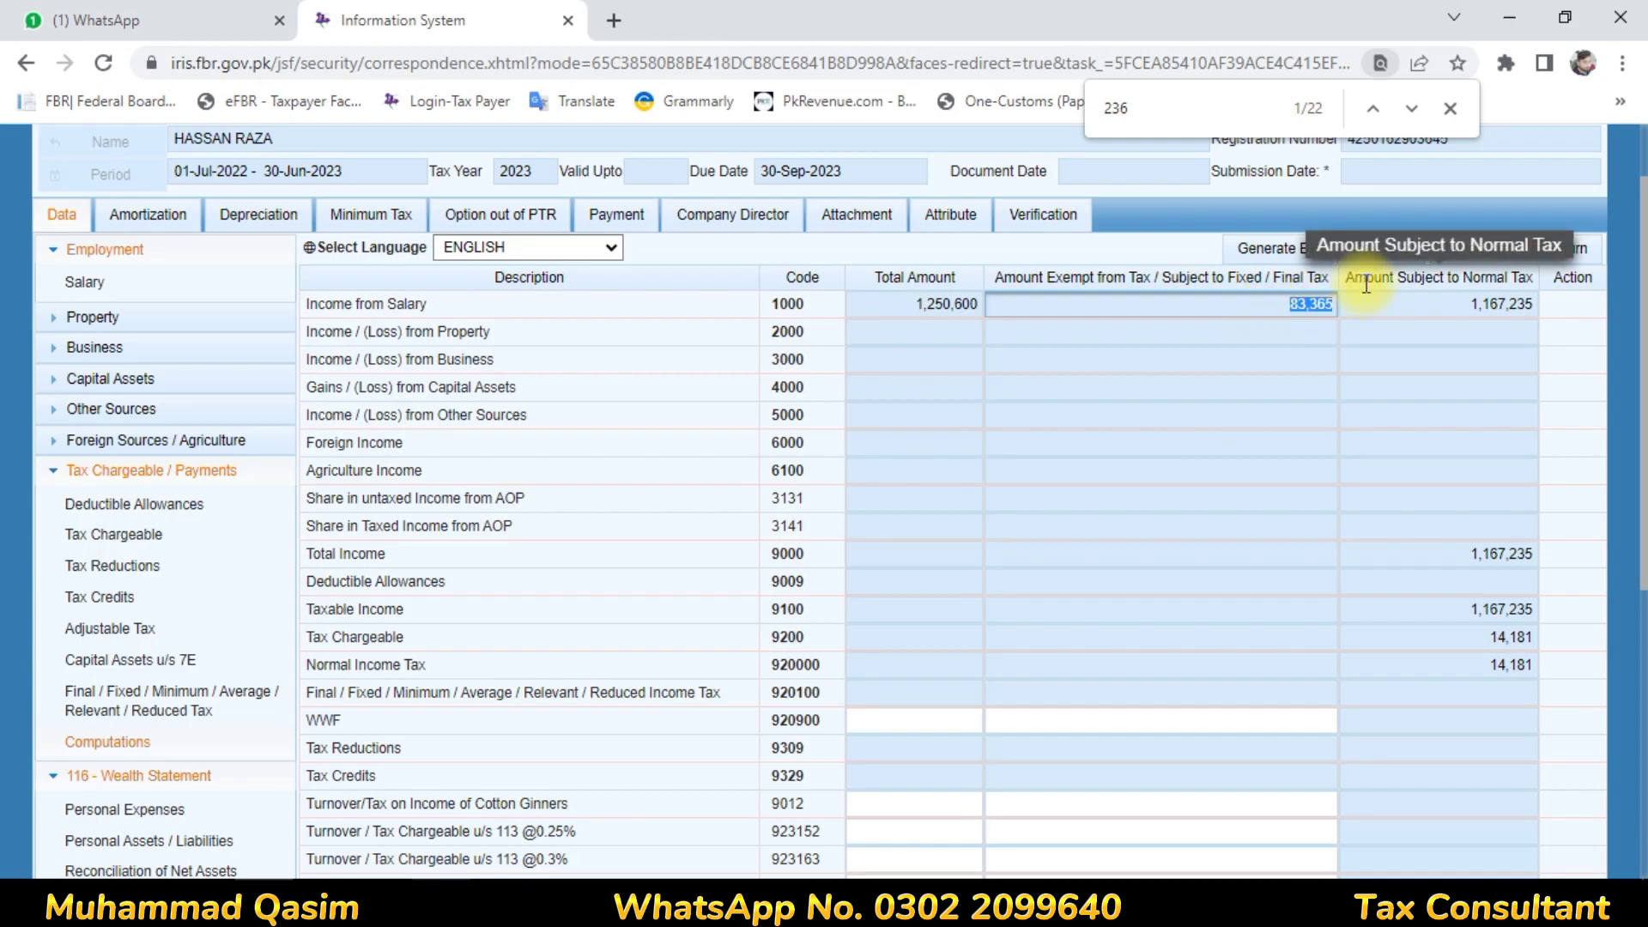
pyautogui.click(239, 871)
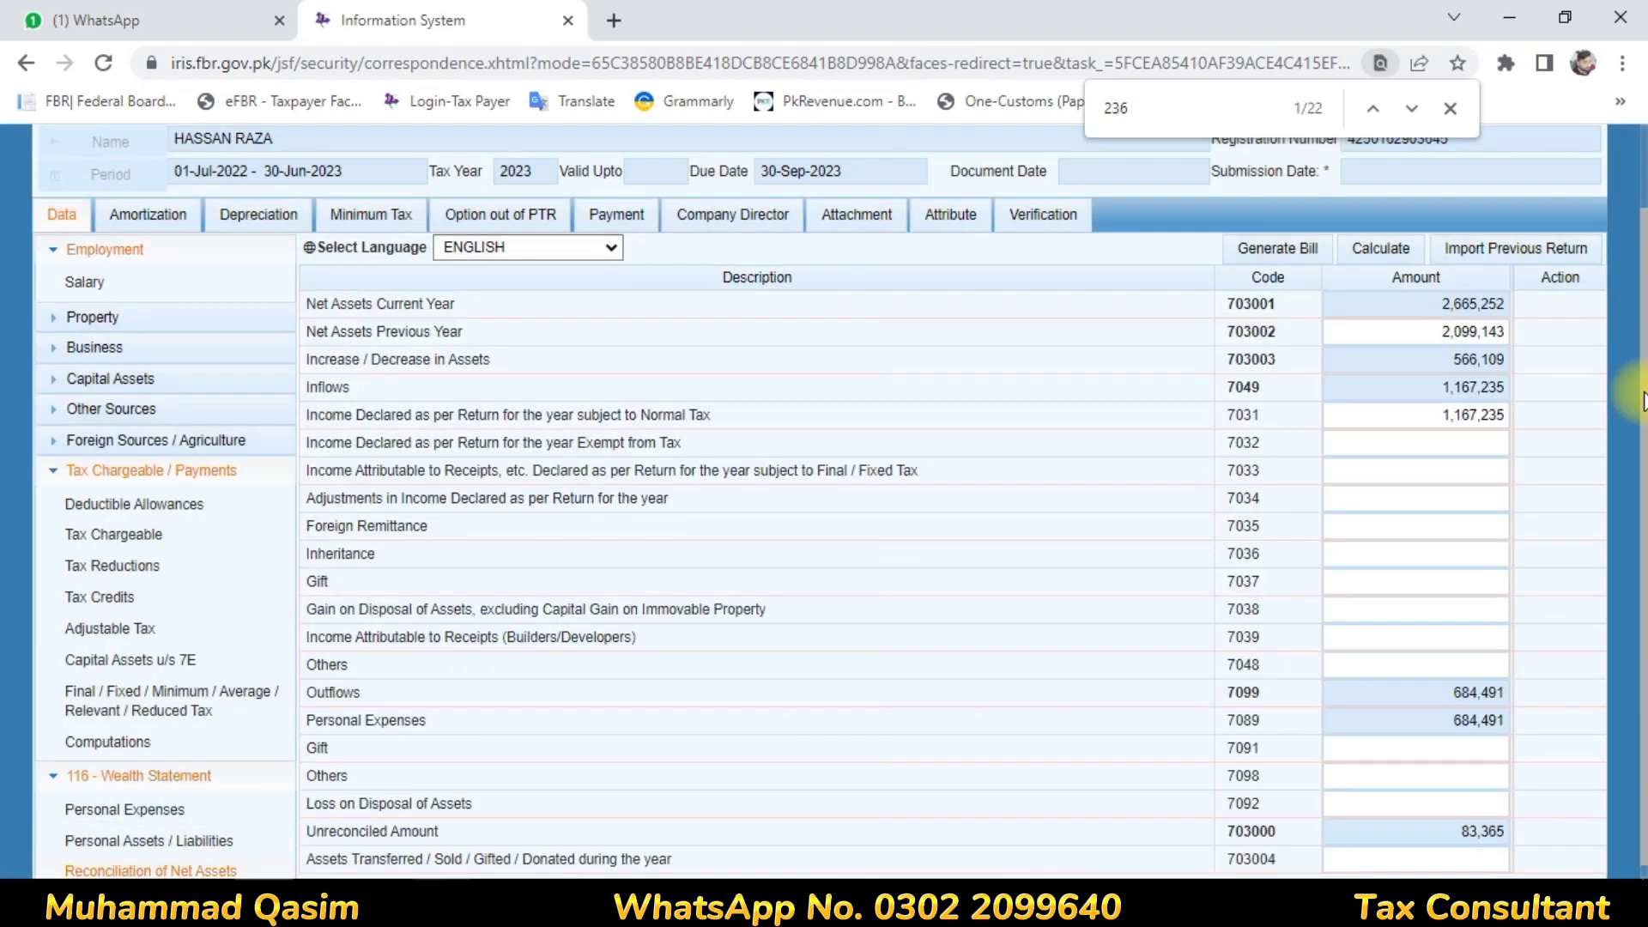
pyautogui.scroll(-1, 1643, 399)
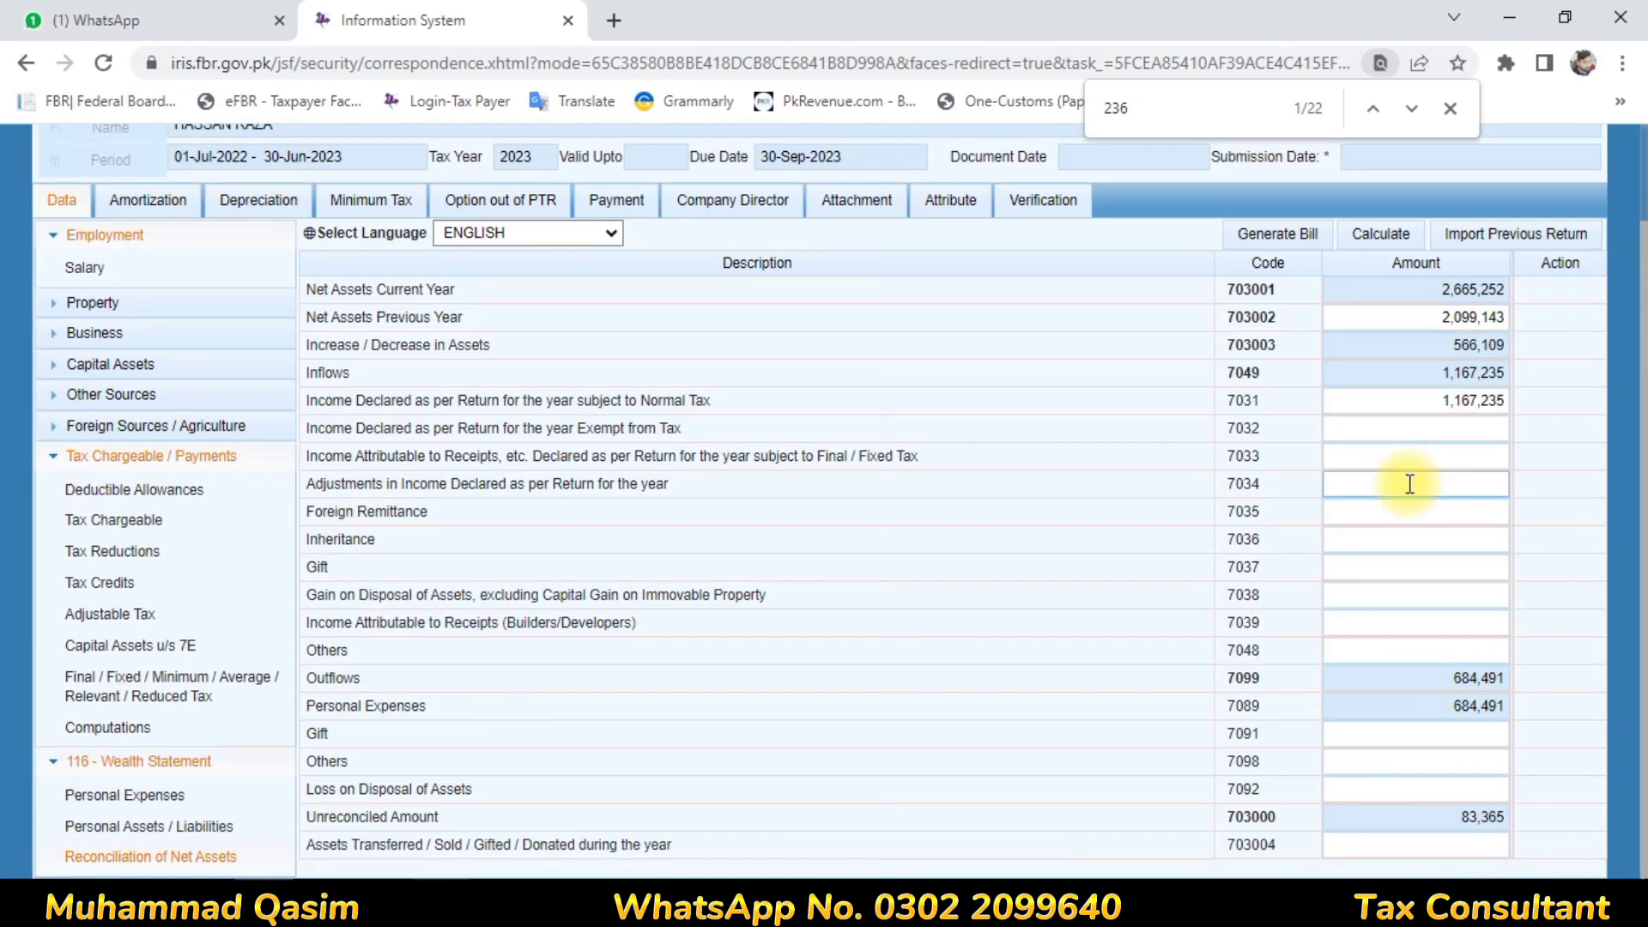
pyautogui.click(1428, 426)
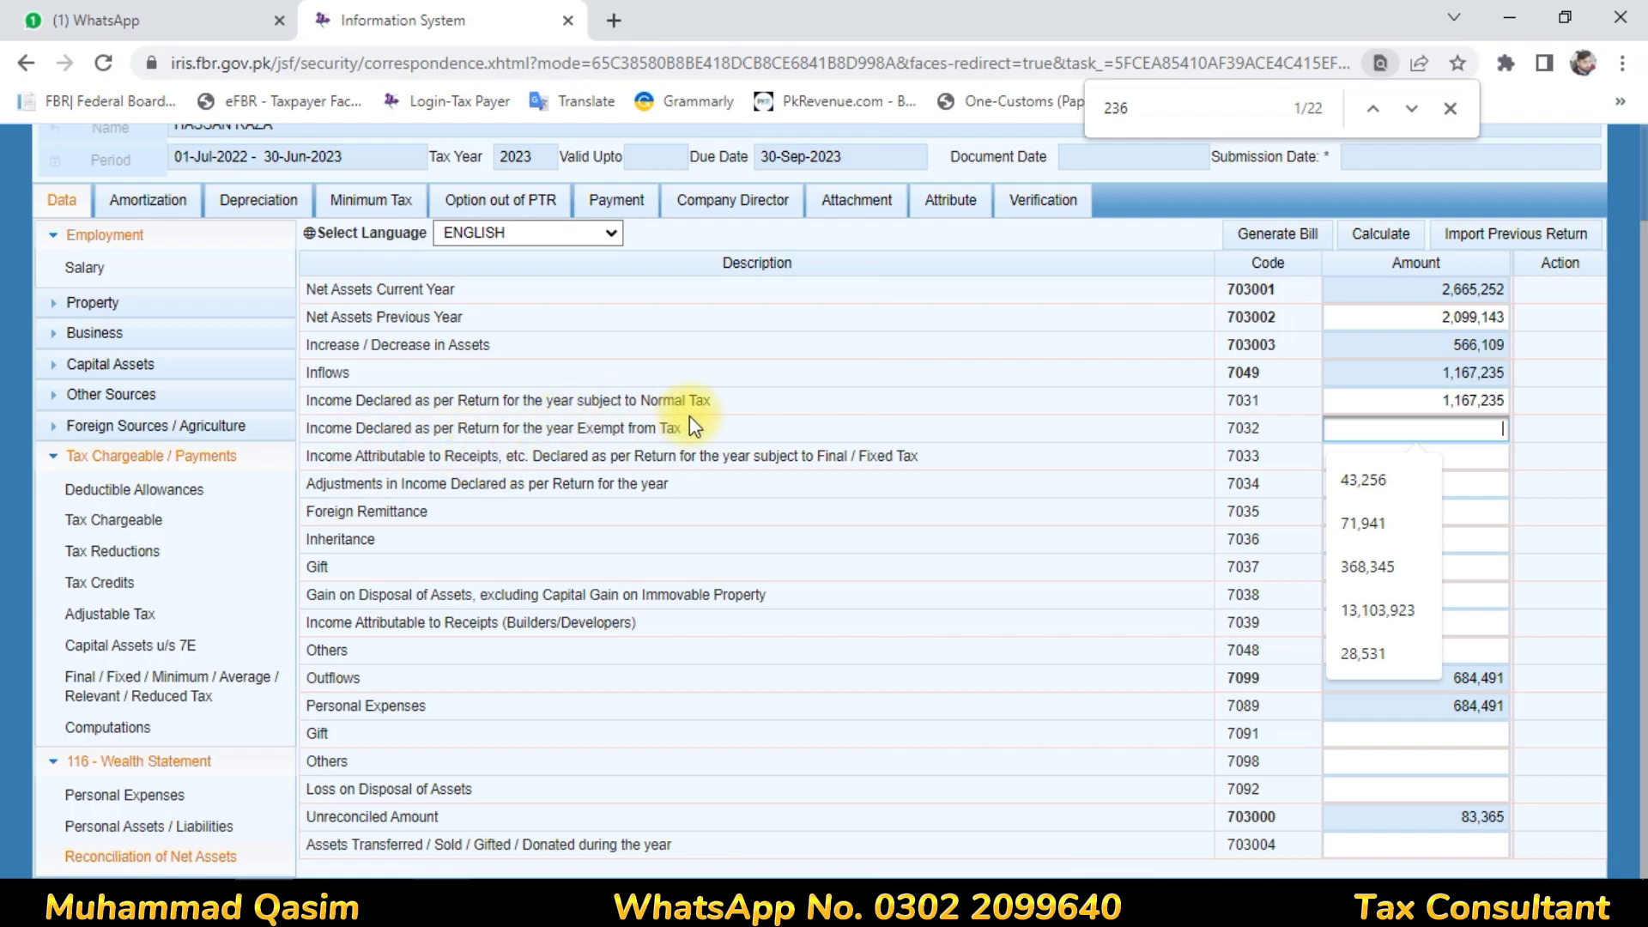
pyautogui.hotkey('ctrl', 'v')
pyautogui.click(937, 442)
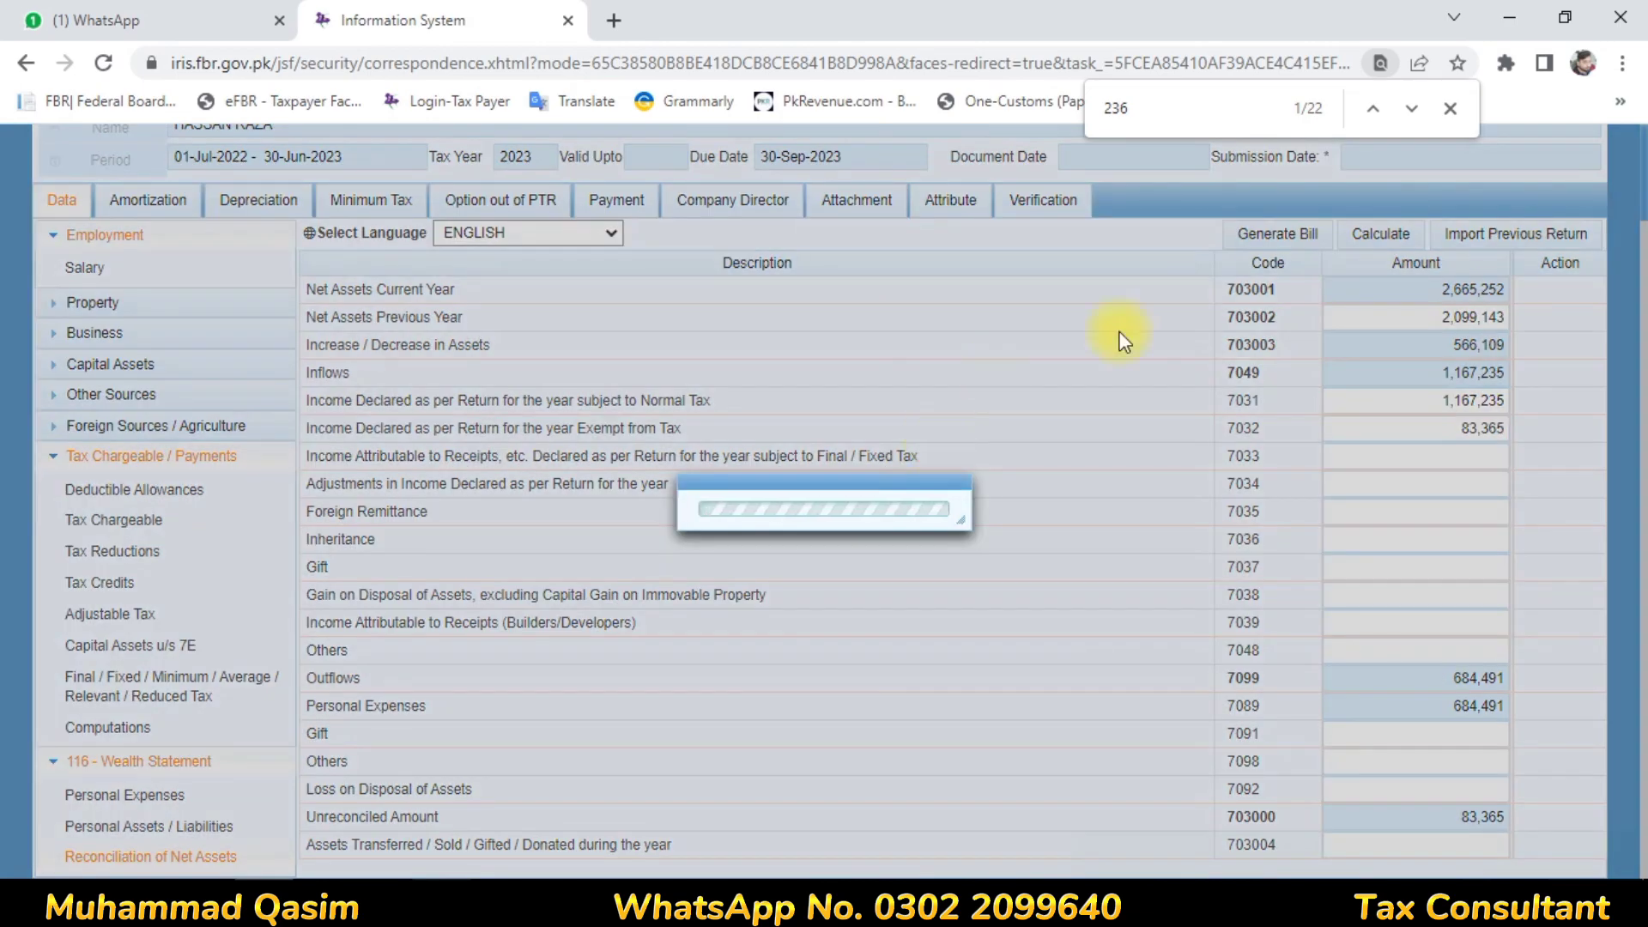
# Recalculate the reconciliation until the unreconciled amount shows 0
pyautogui.click(1388, 241)
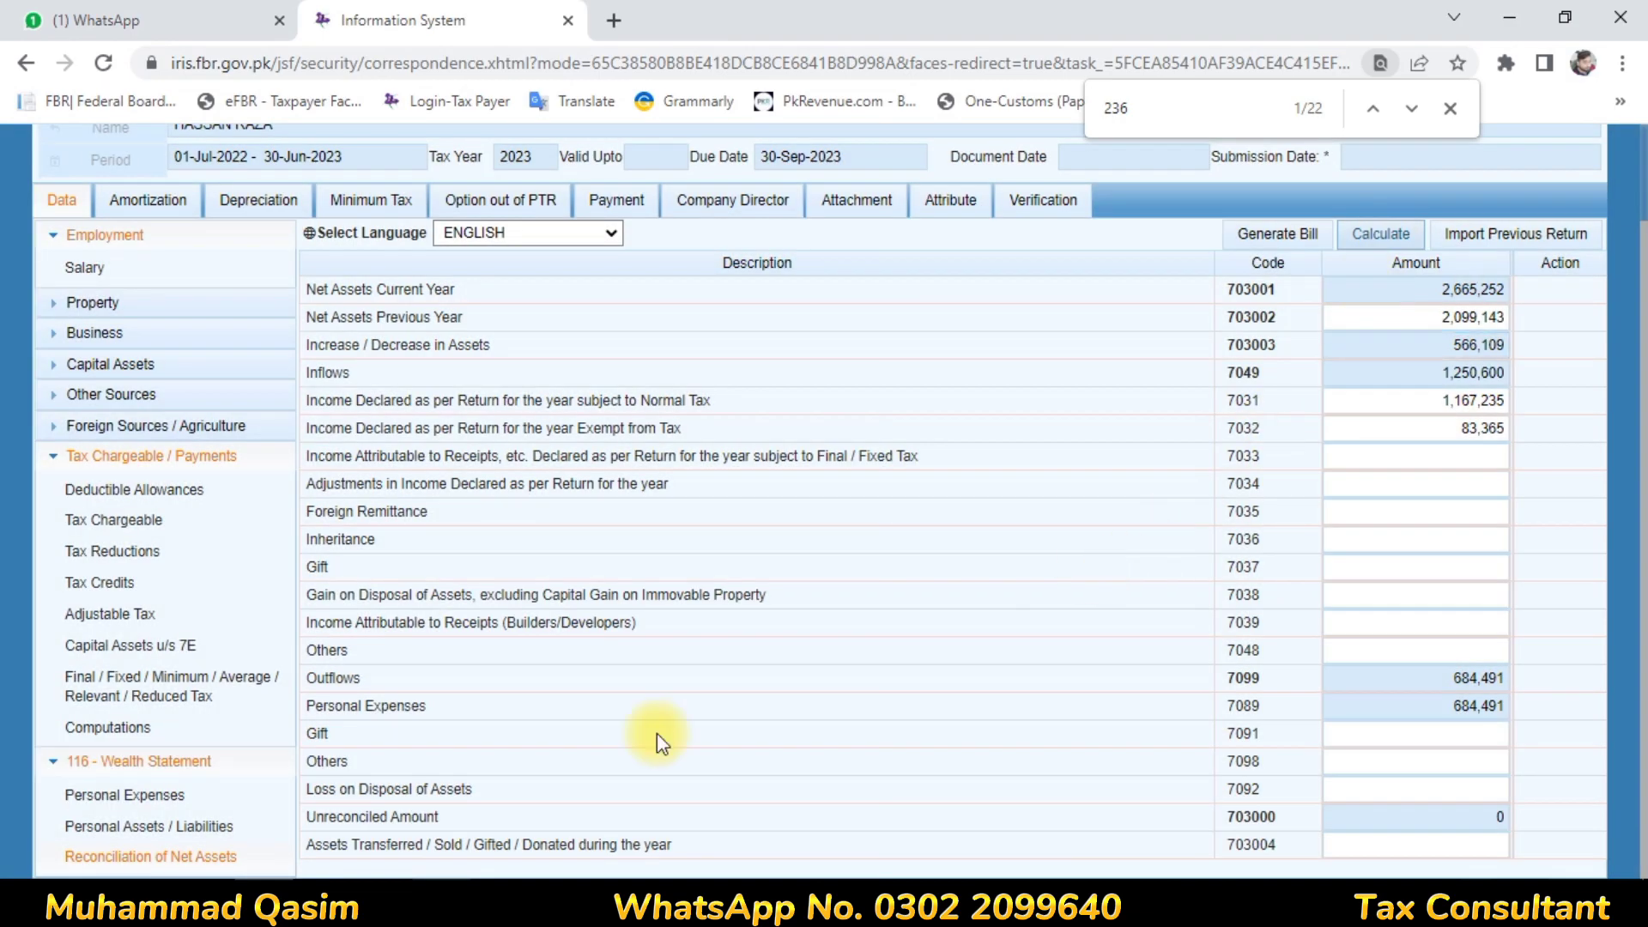
pyautogui.click(1450, 781)
pyautogui.click(1487, 811)
pyautogui.click(1489, 800)
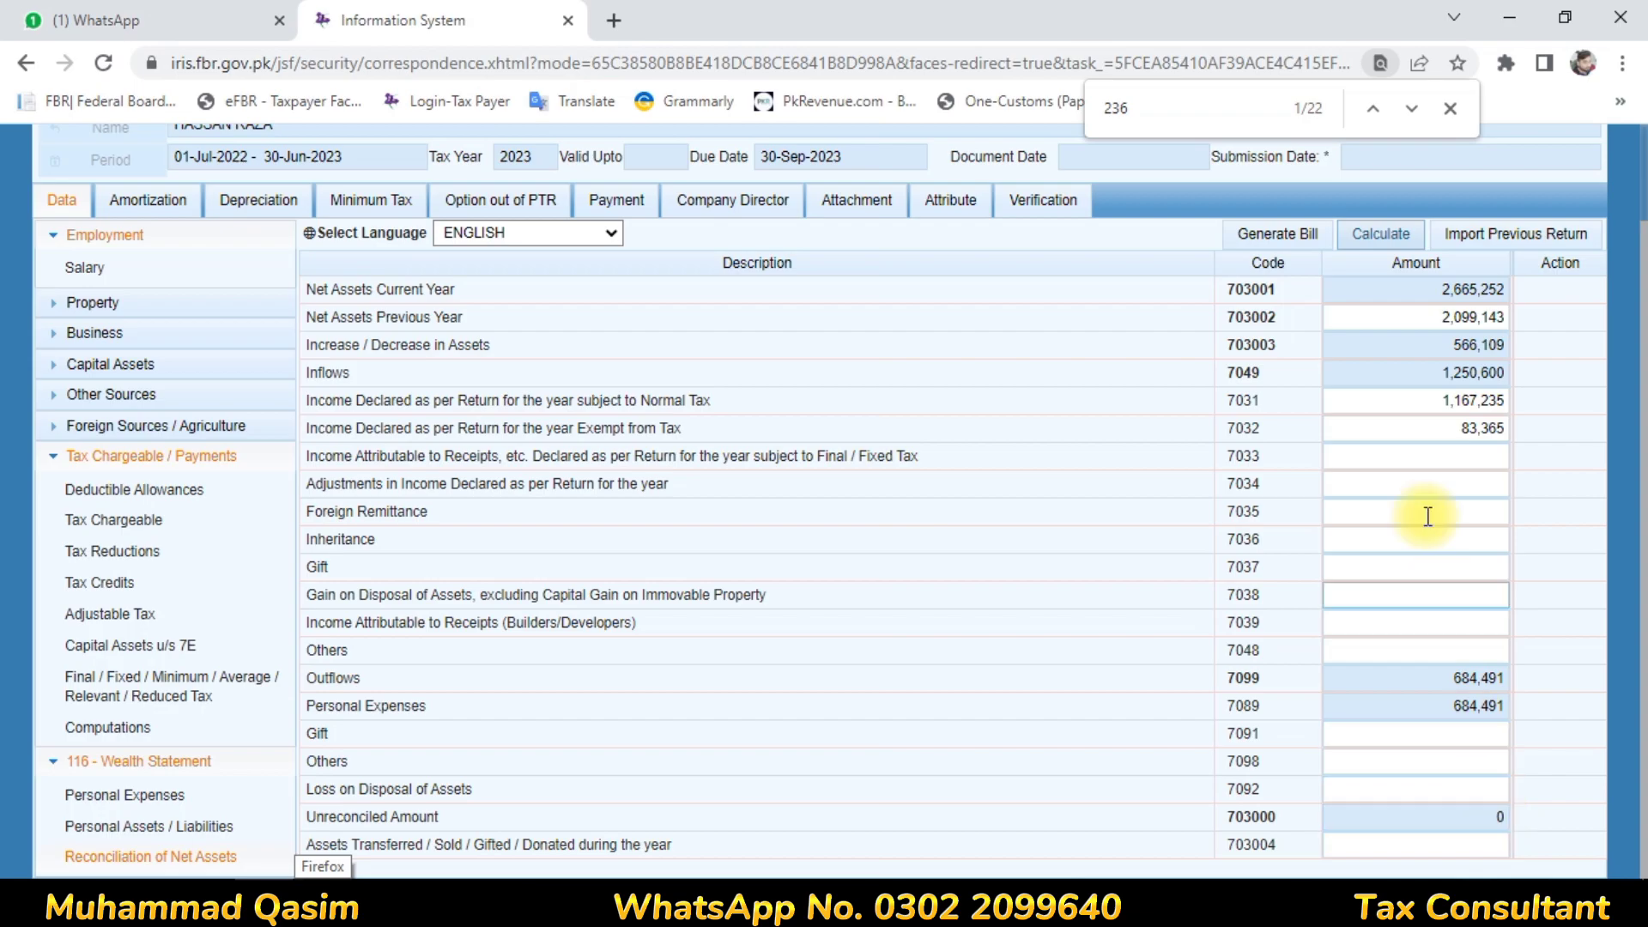
pyautogui.click(1399, 244)
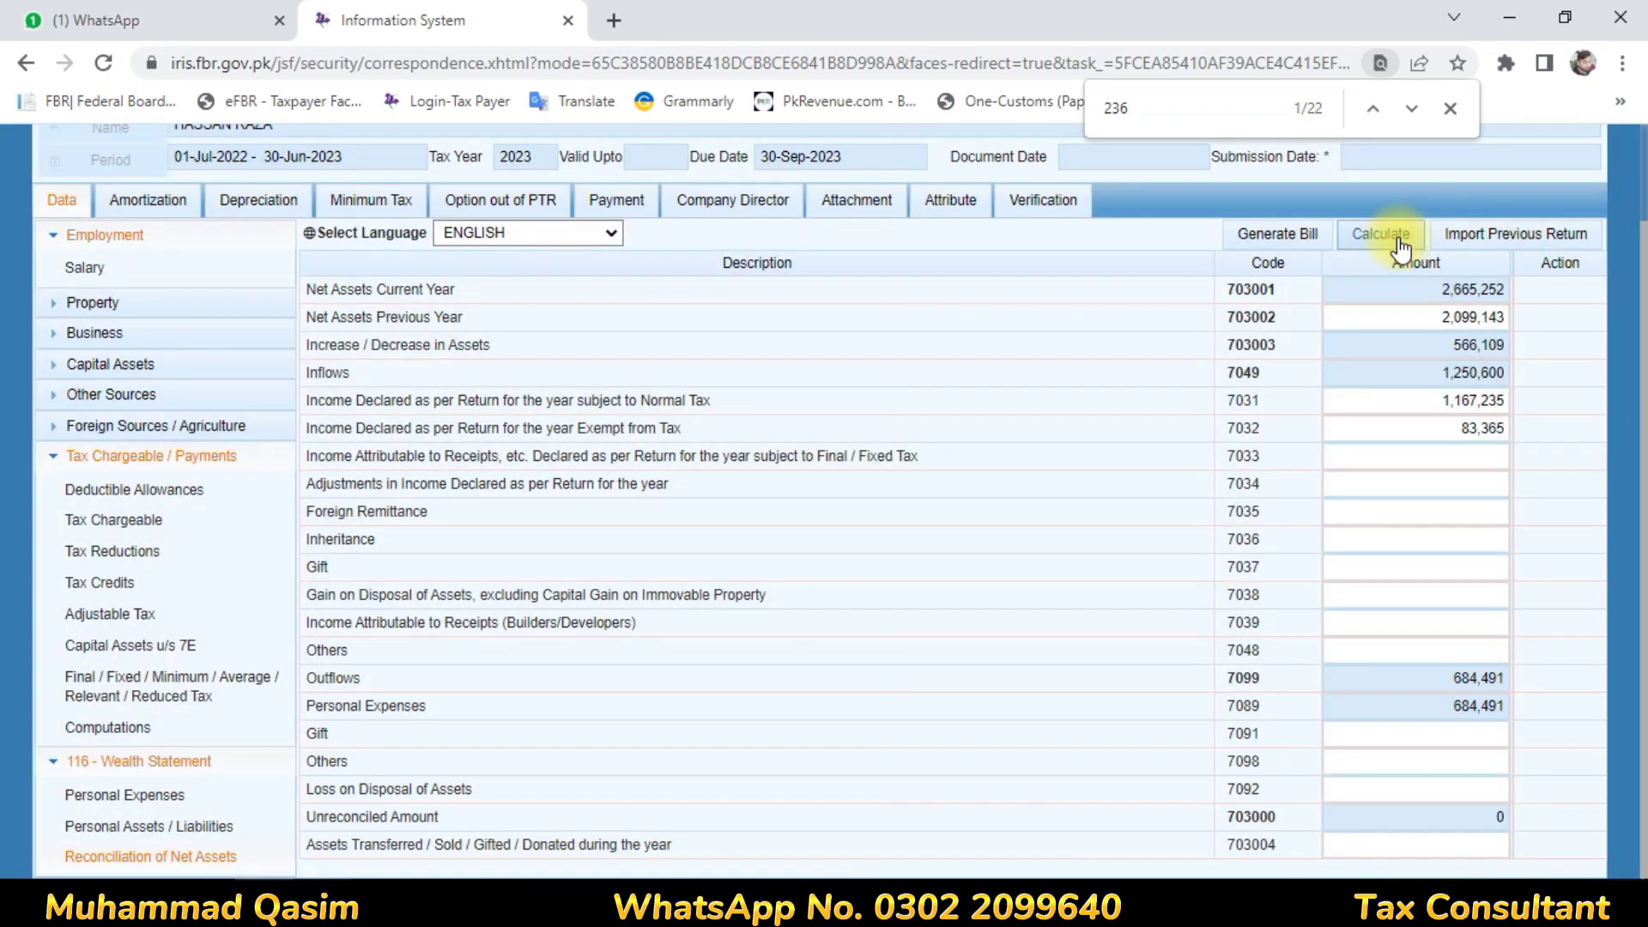
pyautogui.click(1399, 244)
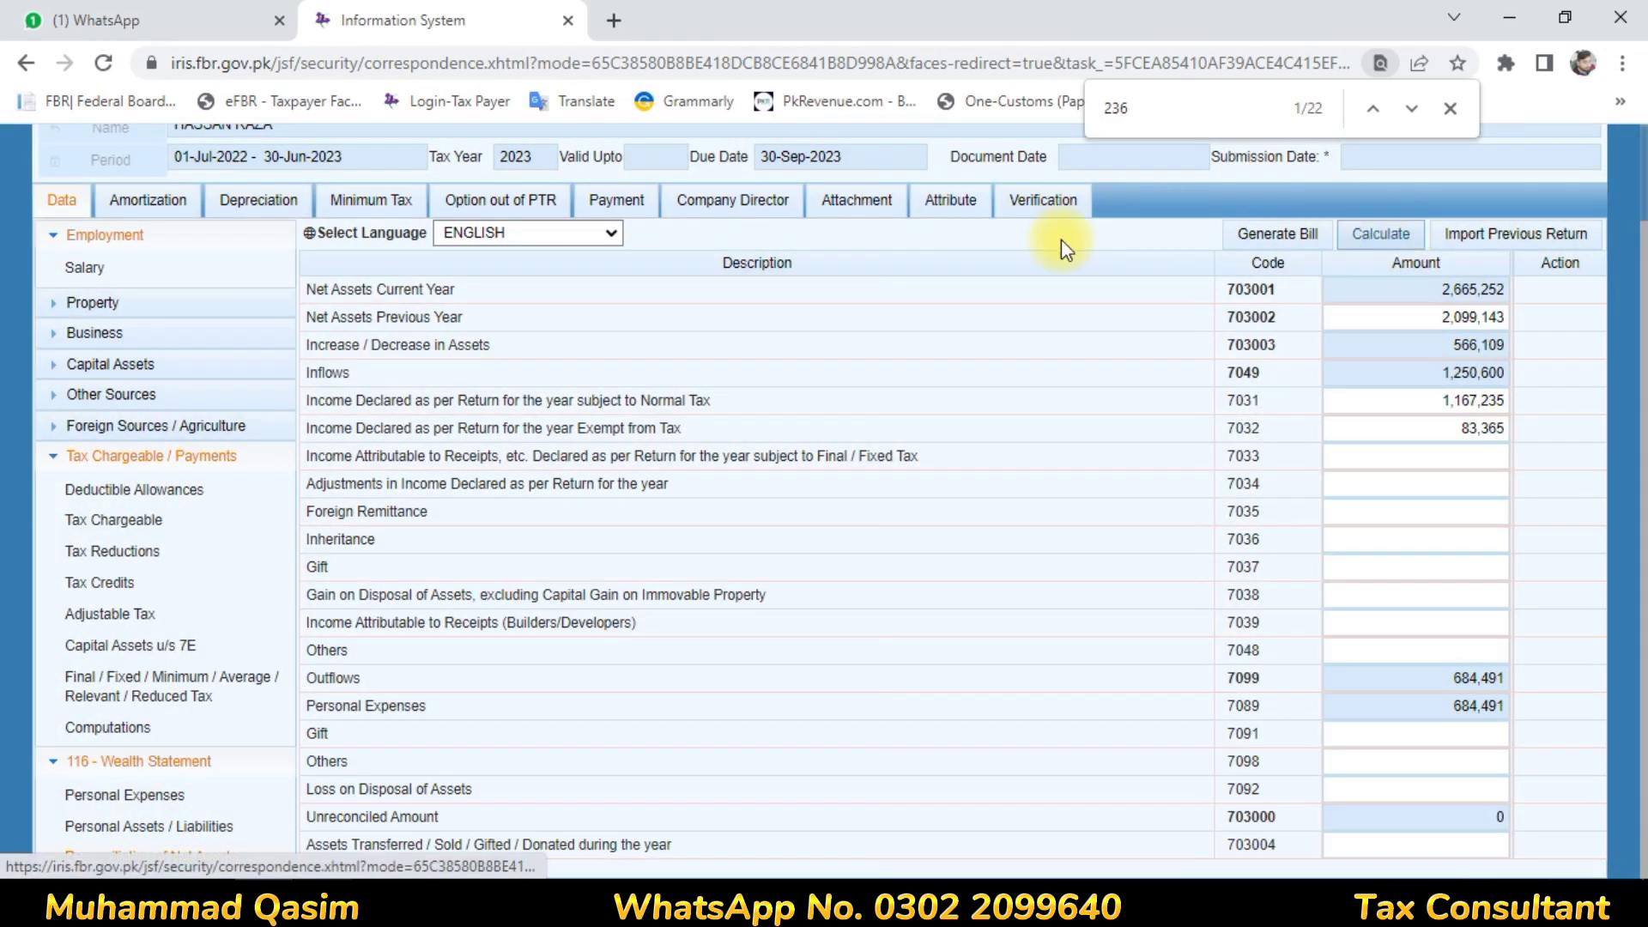
# Re-enter and verify the PIN on the Verification tab, dismissing the wrong-code warning
pyautogui.click(1054, 211)
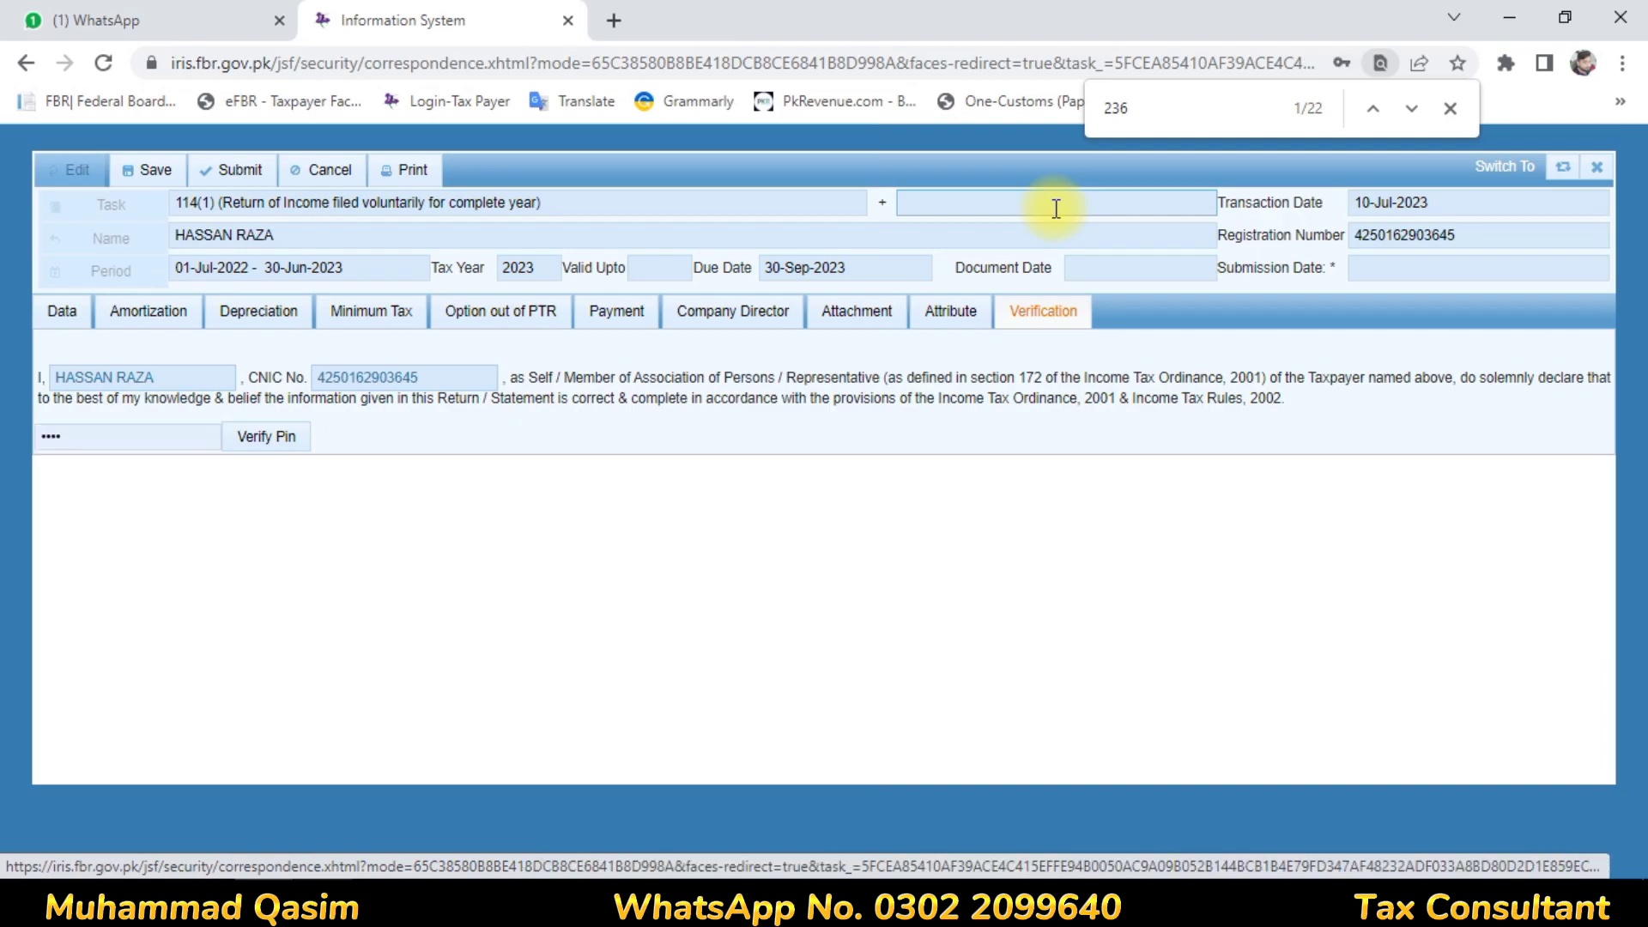
pyautogui.click(177, 435)
pyautogui.press('BackSpace')
pyautogui.press('BackSpace')
pyautogui.press('BackSpace')
pyautogui.press('BackSpace')
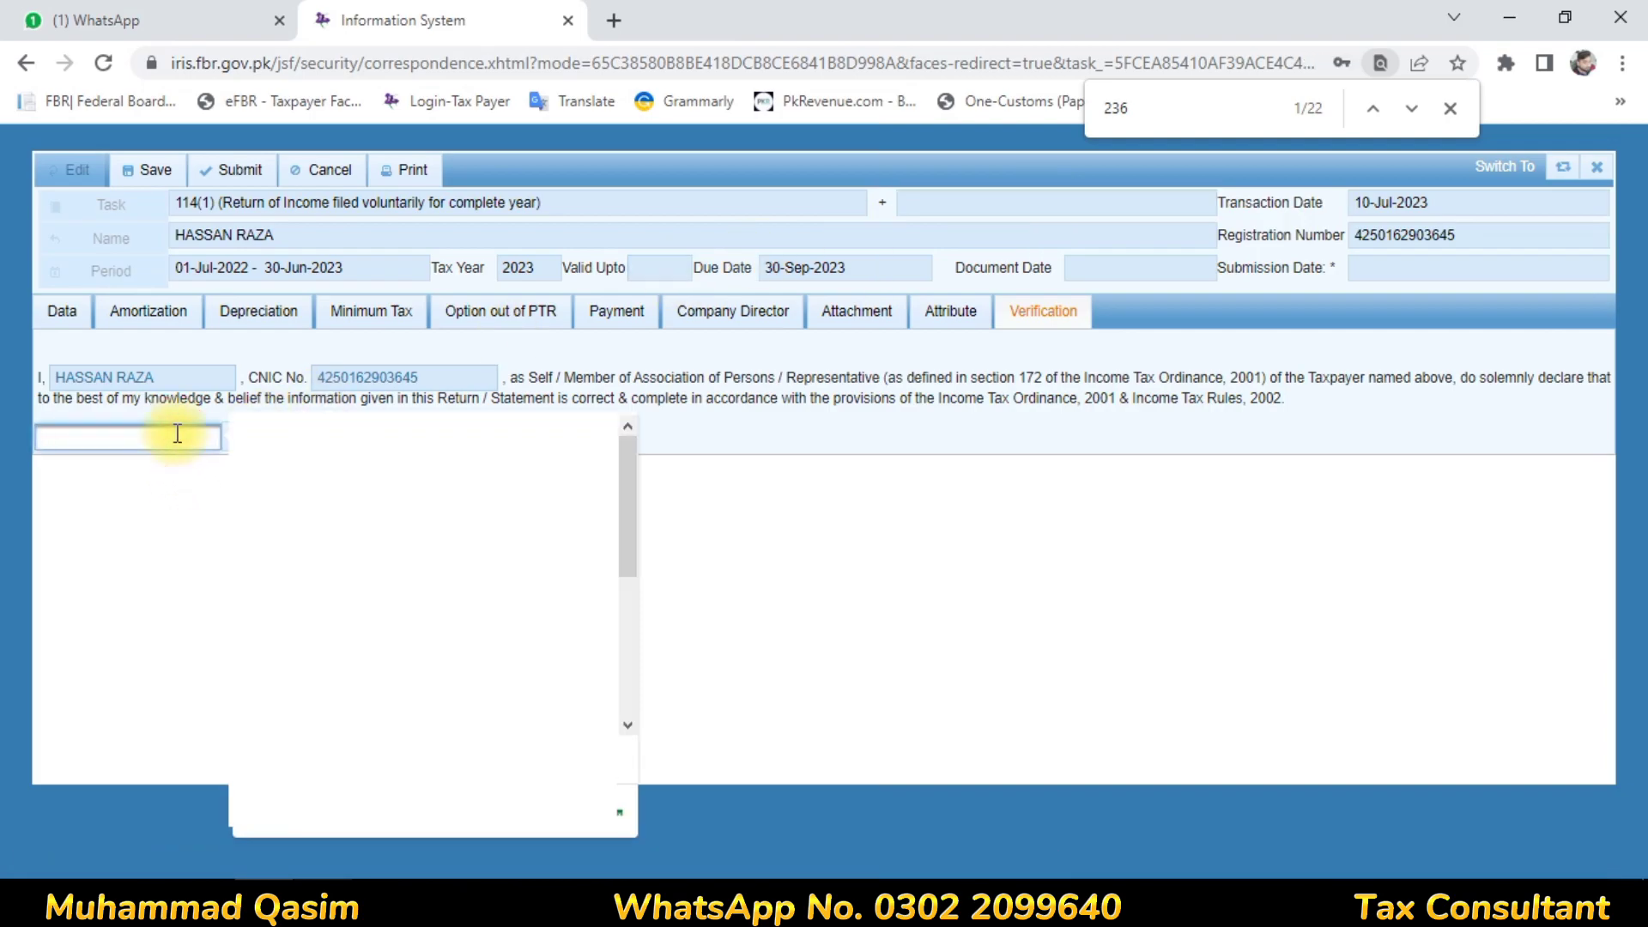
pyautogui.write('***')
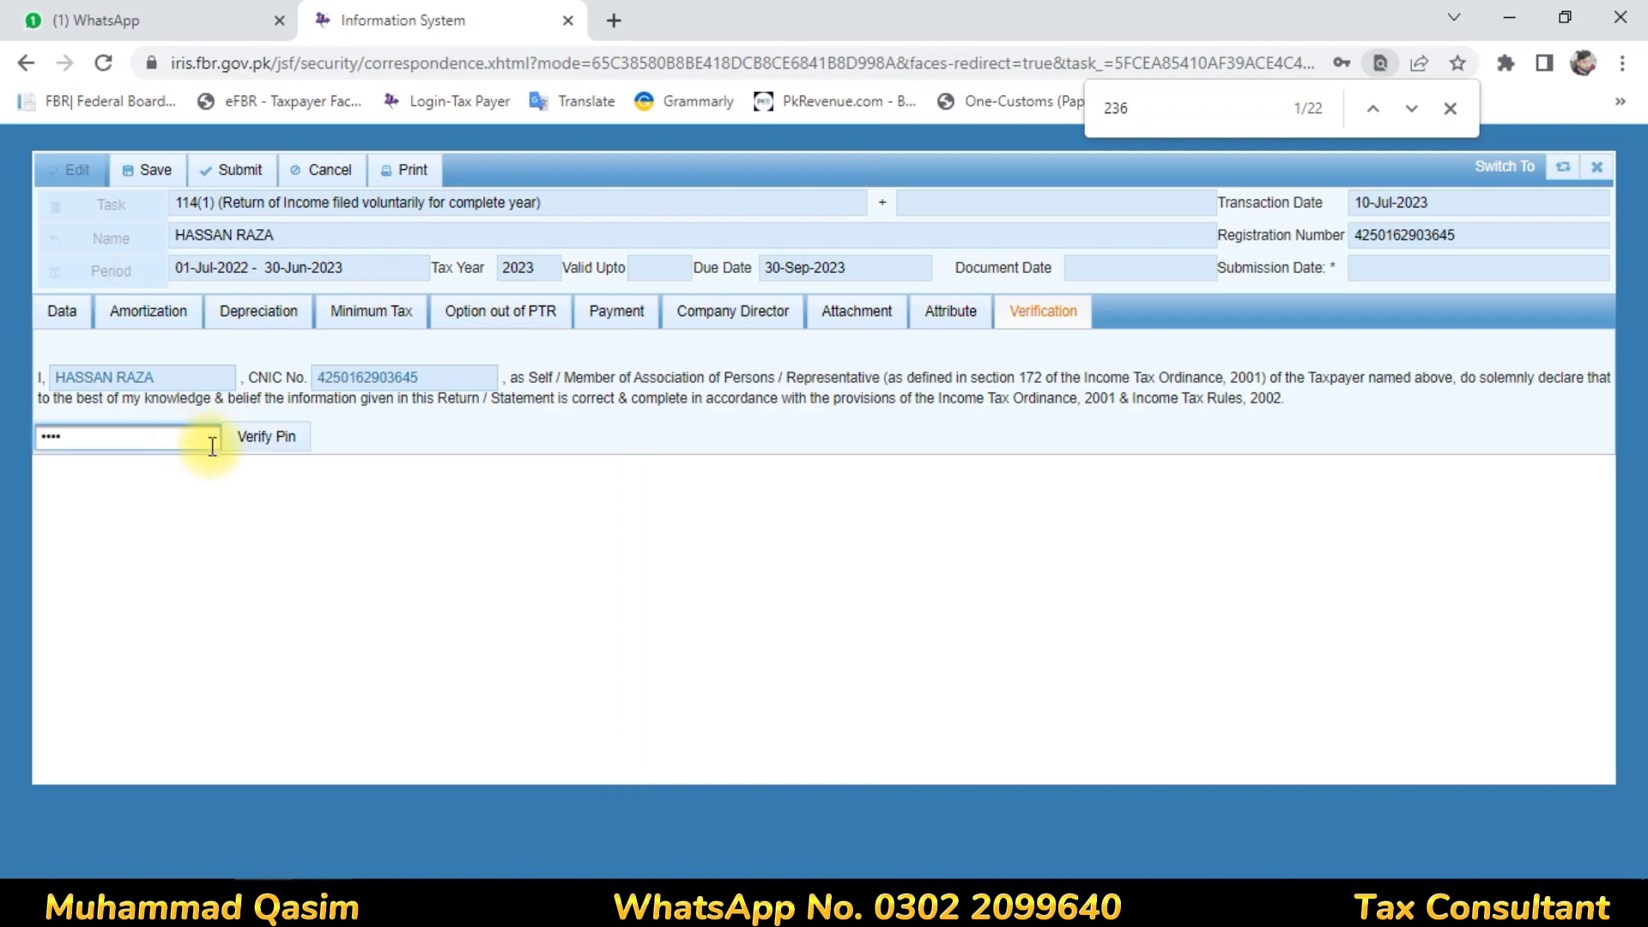
pyautogui.click(266, 437)
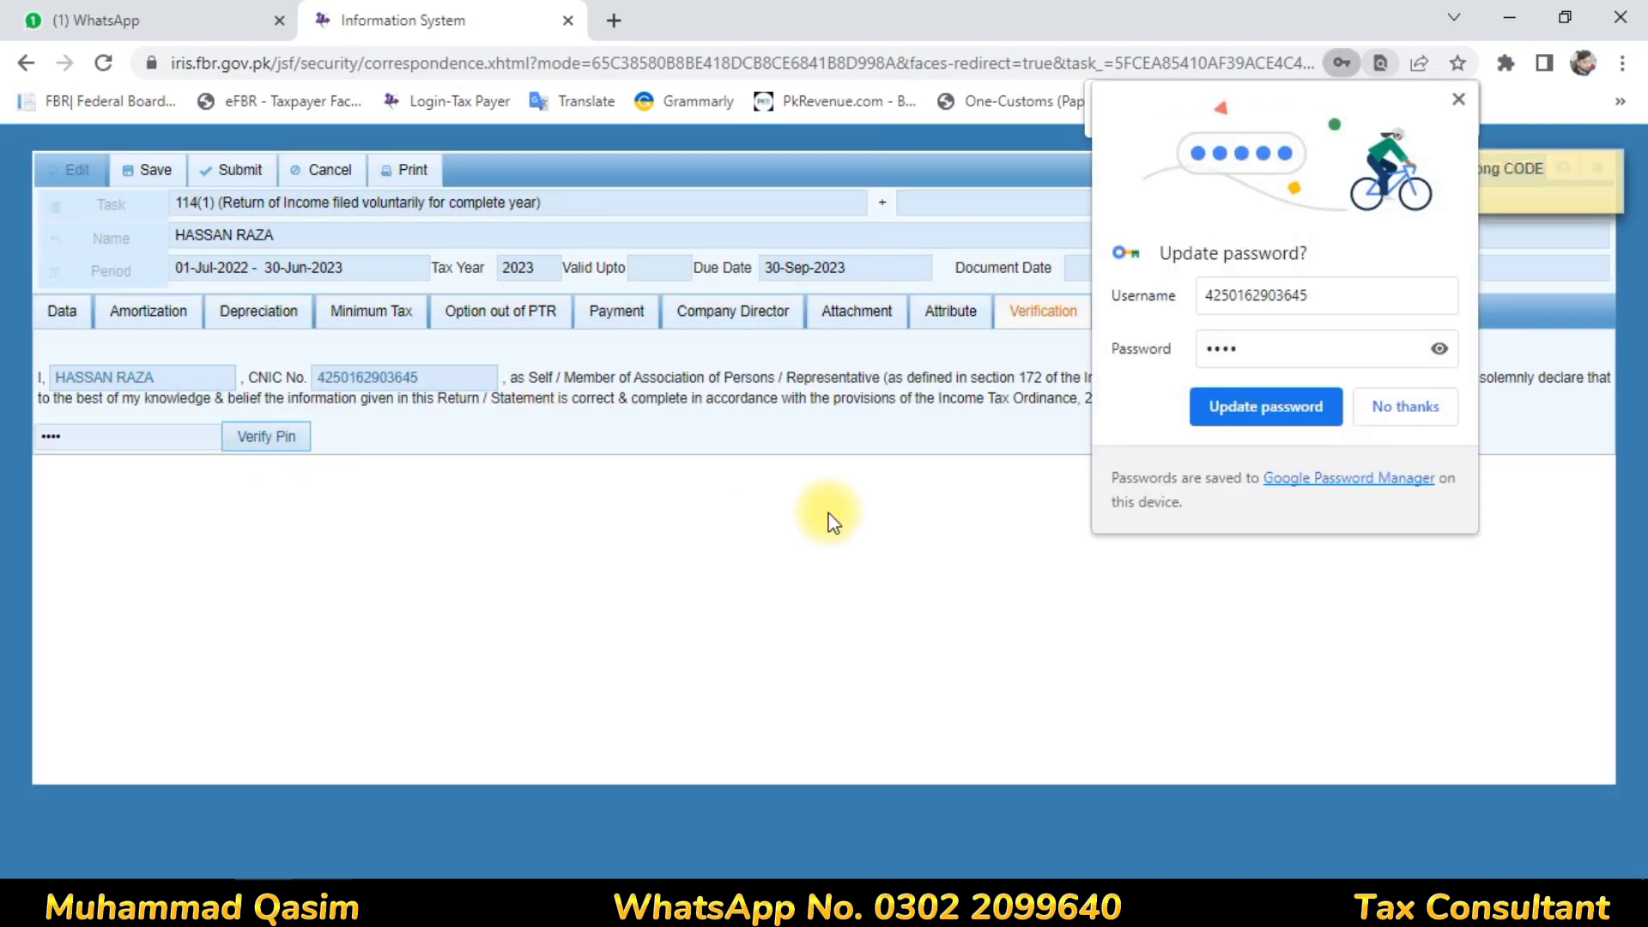
pyautogui.click(1388, 417)
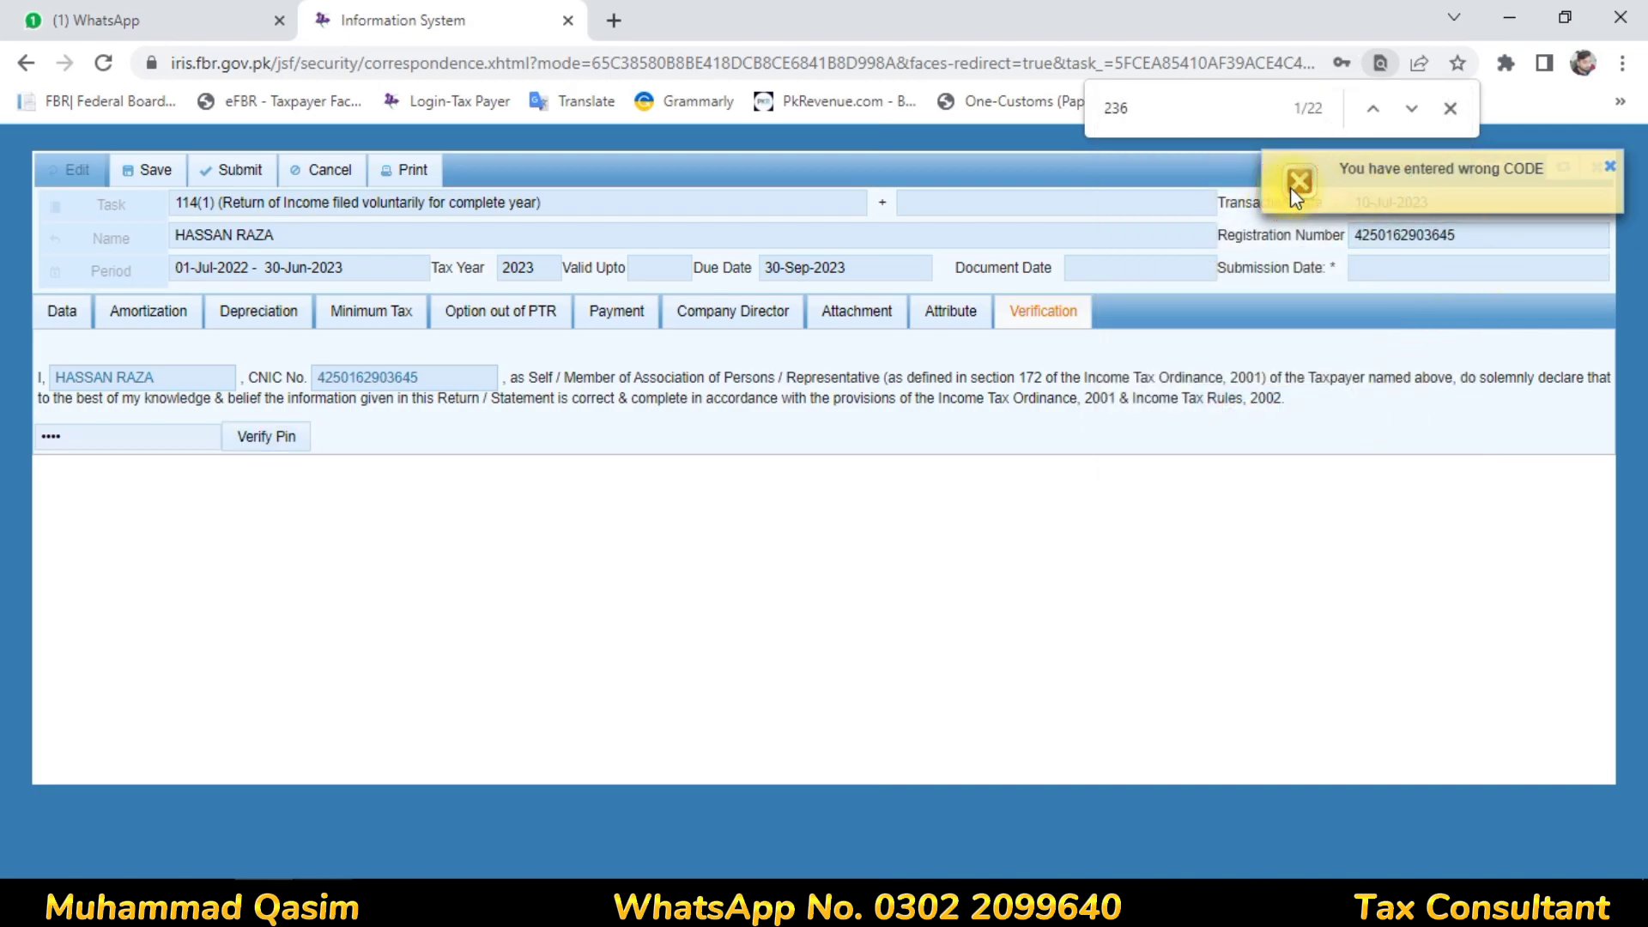
pyautogui.click(1607, 170)
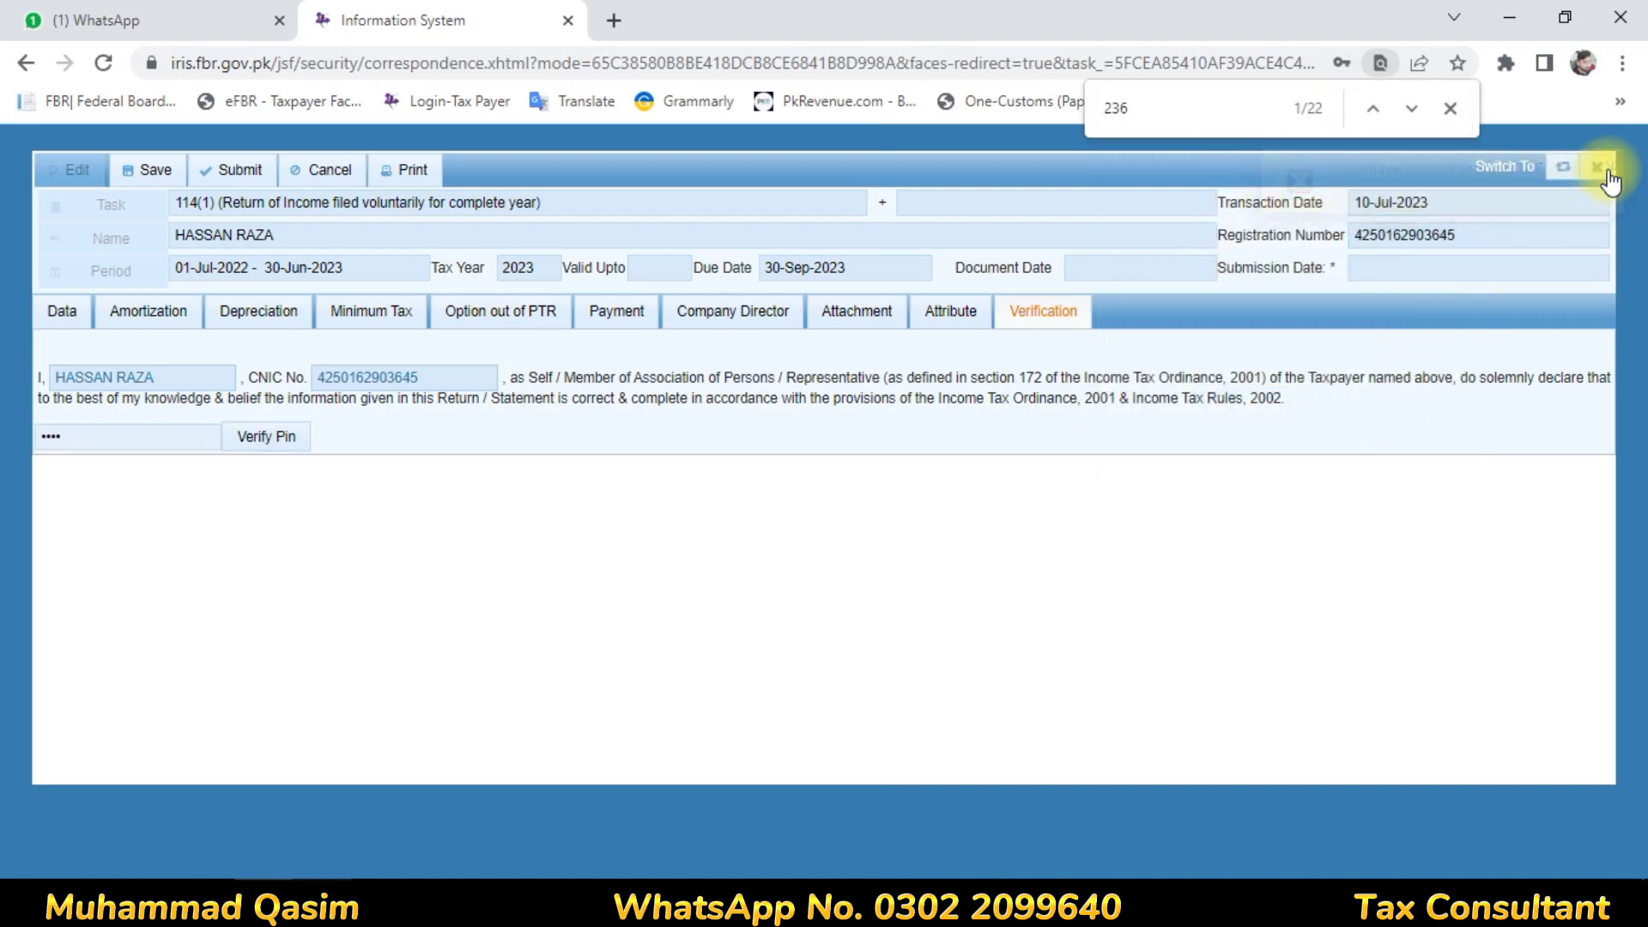
# Save the return, then close the form, confirming the unsaved-data prompt
pyautogui.click(151, 172)
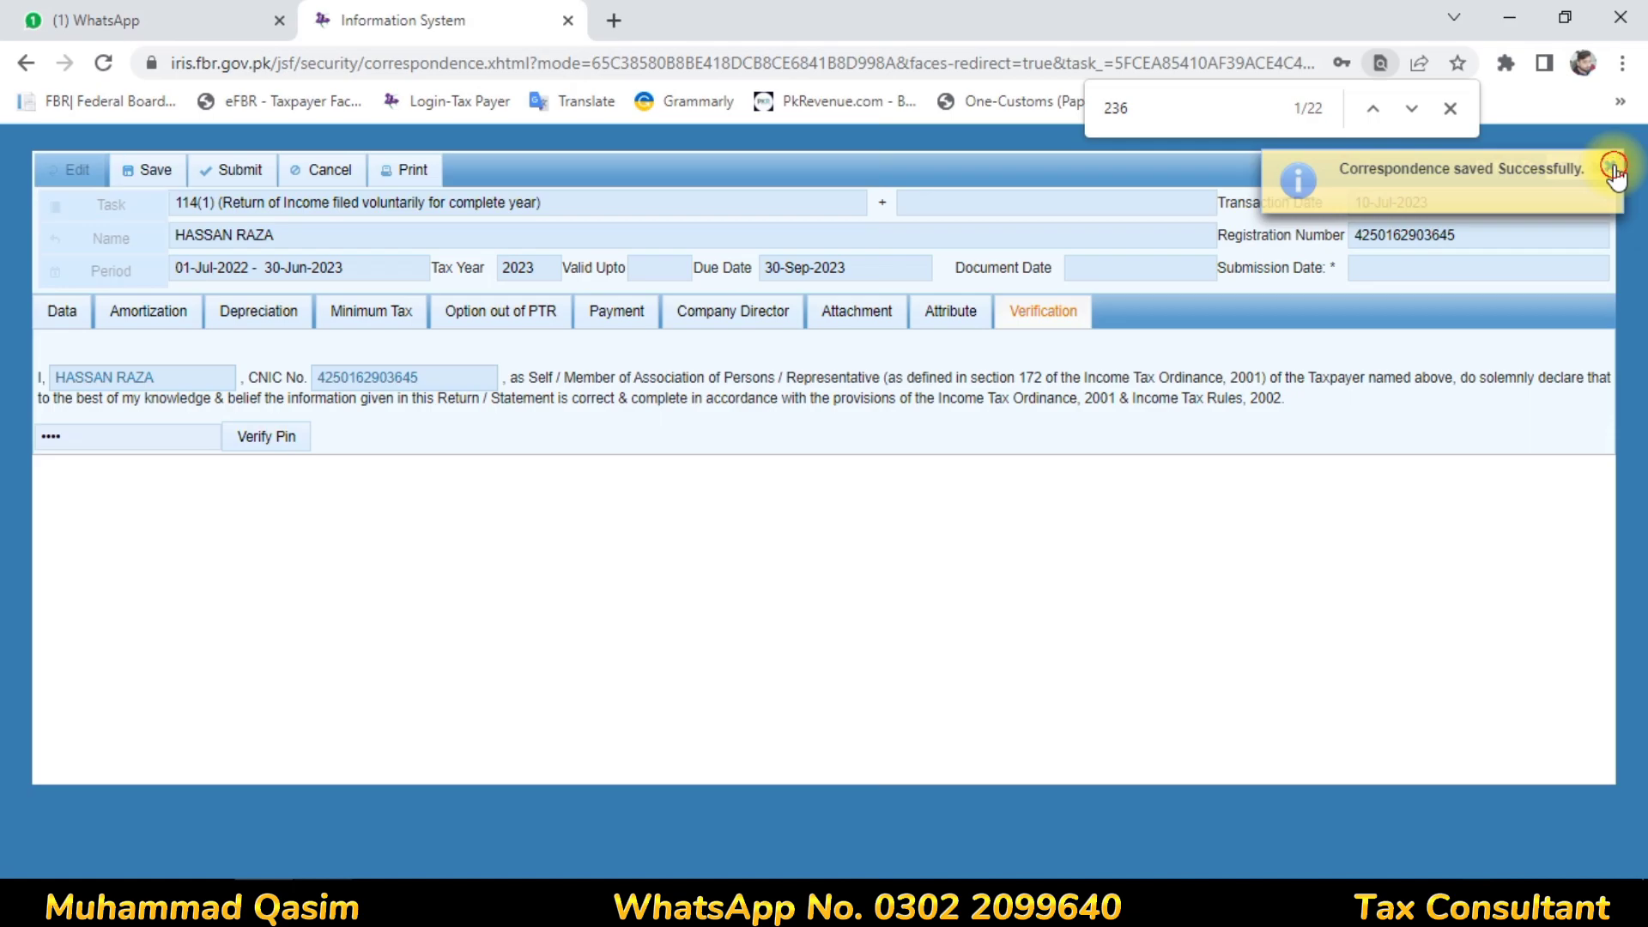
pyautogui.click(1610, 167)
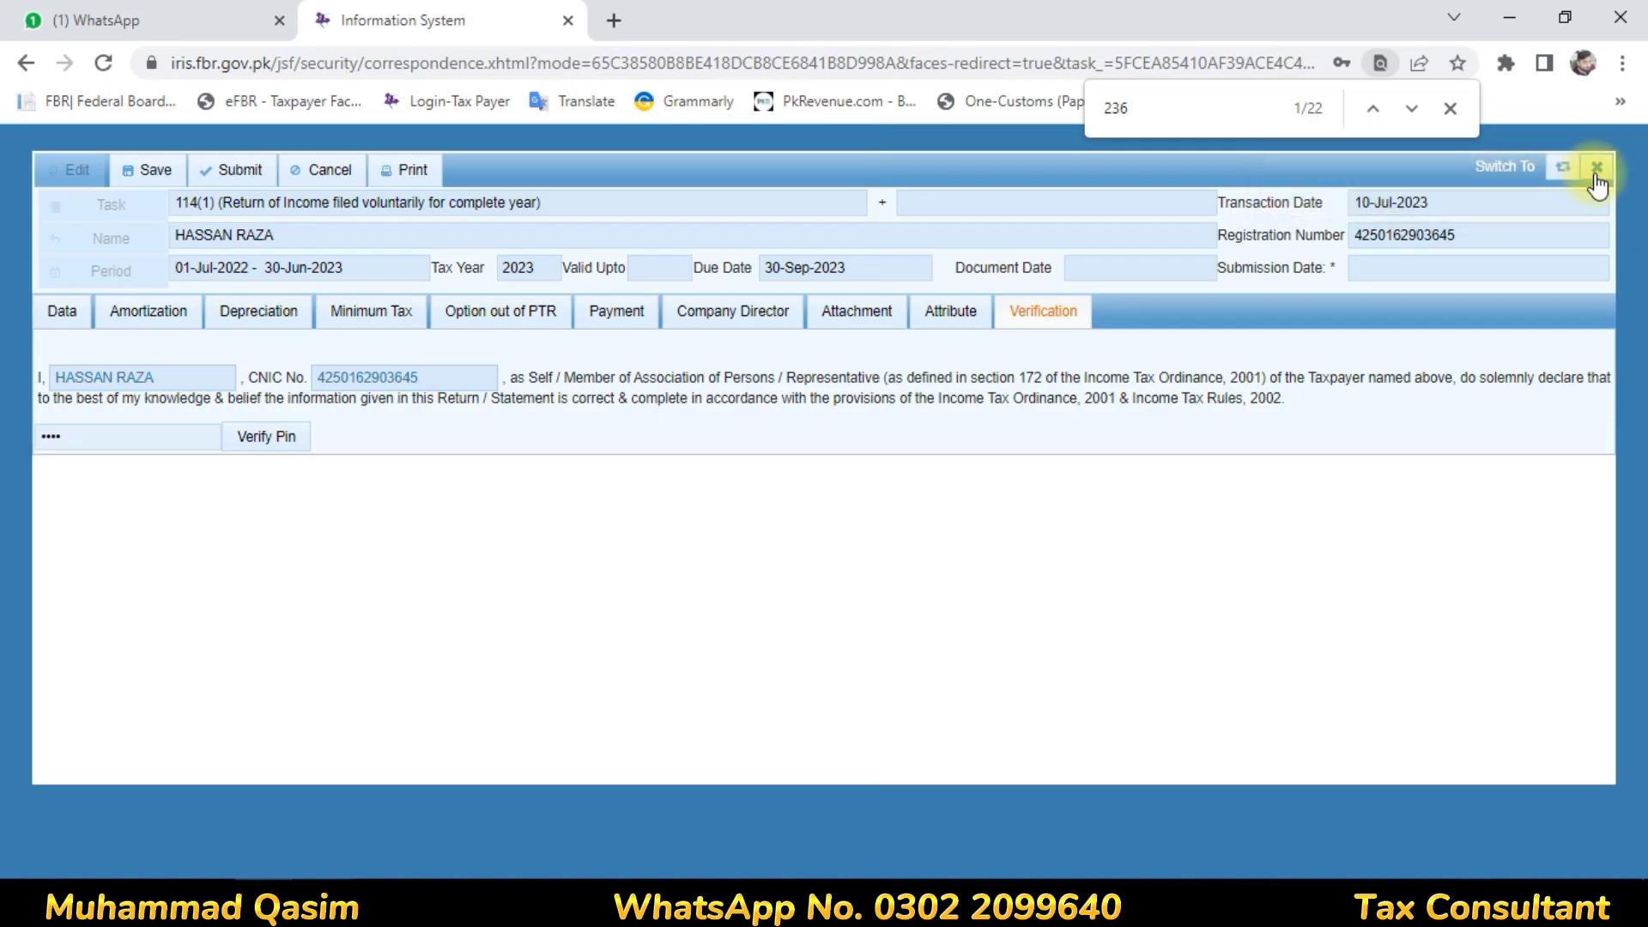
pyautogui.click(1596, 176)
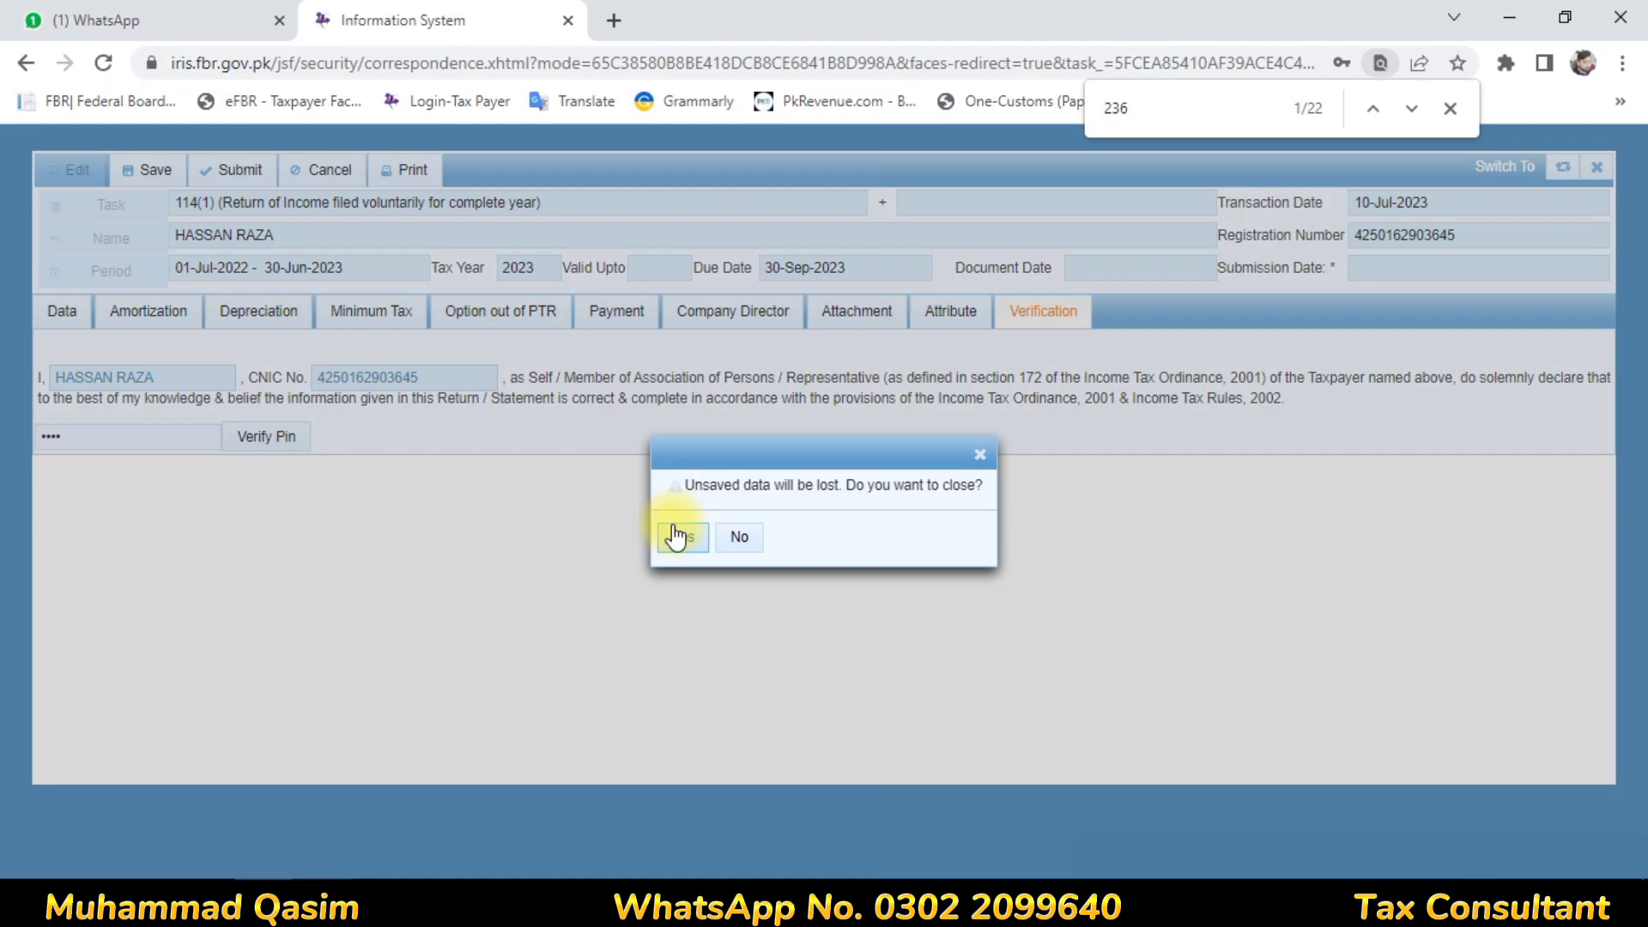
pyautogui.click(678, 537)
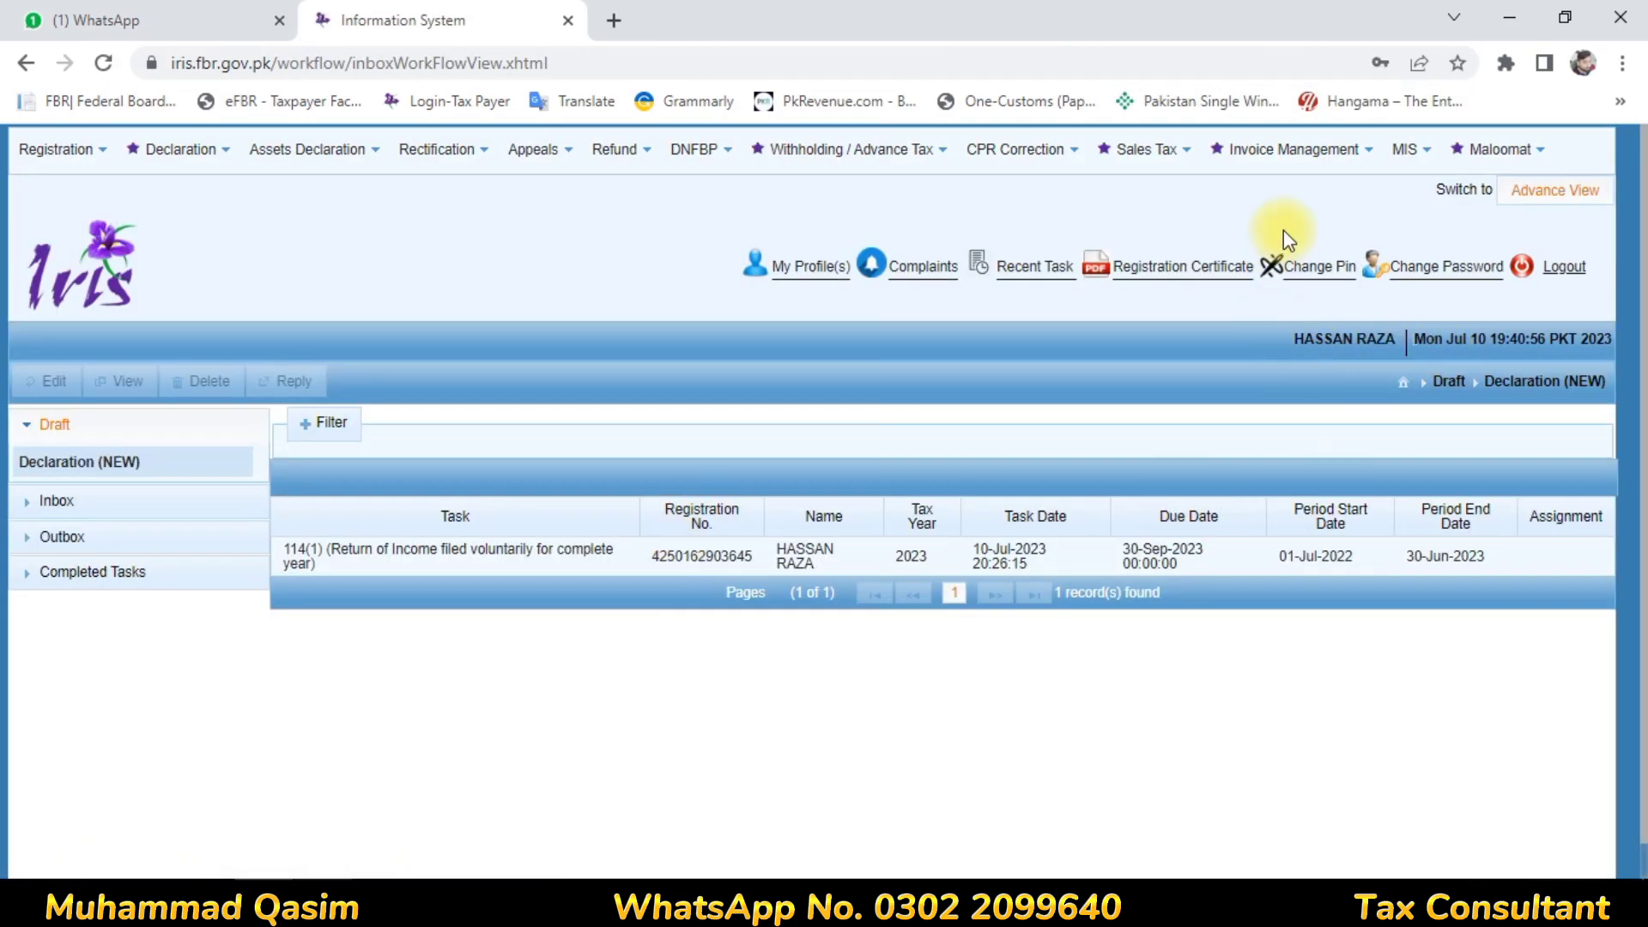
# Change the account PIN, decline Chrome's password save, and select the draft 114(1) 2023 task
pyautogui.click(1319, 271)
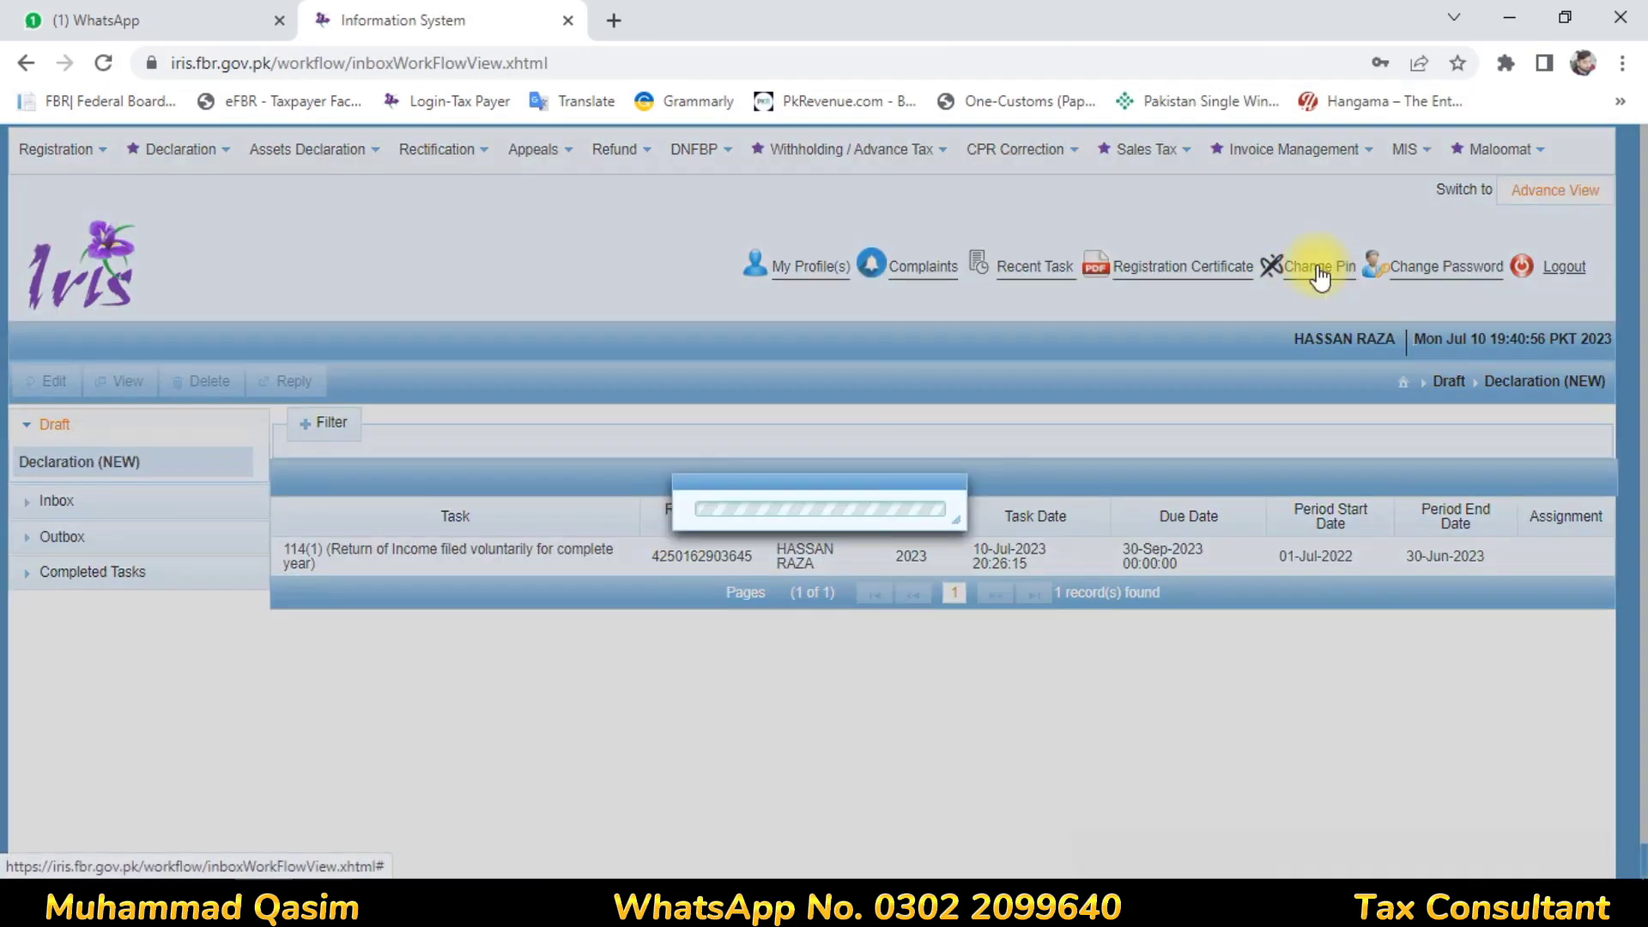
pyautogui.write('••••')
pyautogui.press('Tab')
pyautogui.write('•')
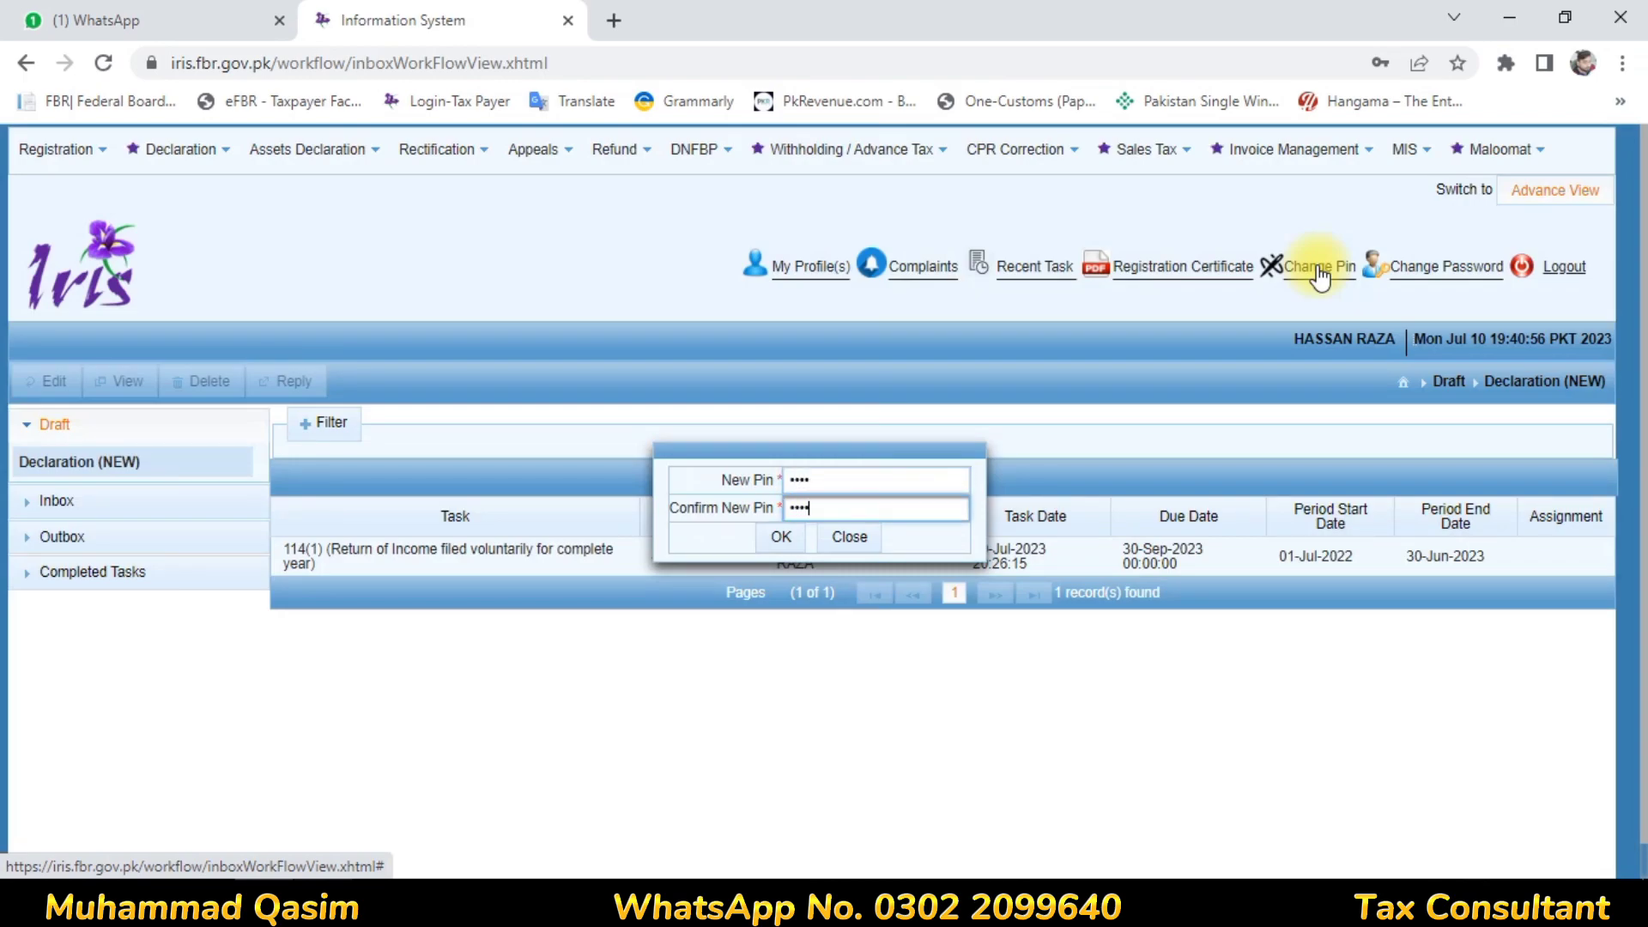
pyautogui.click(781, 546)
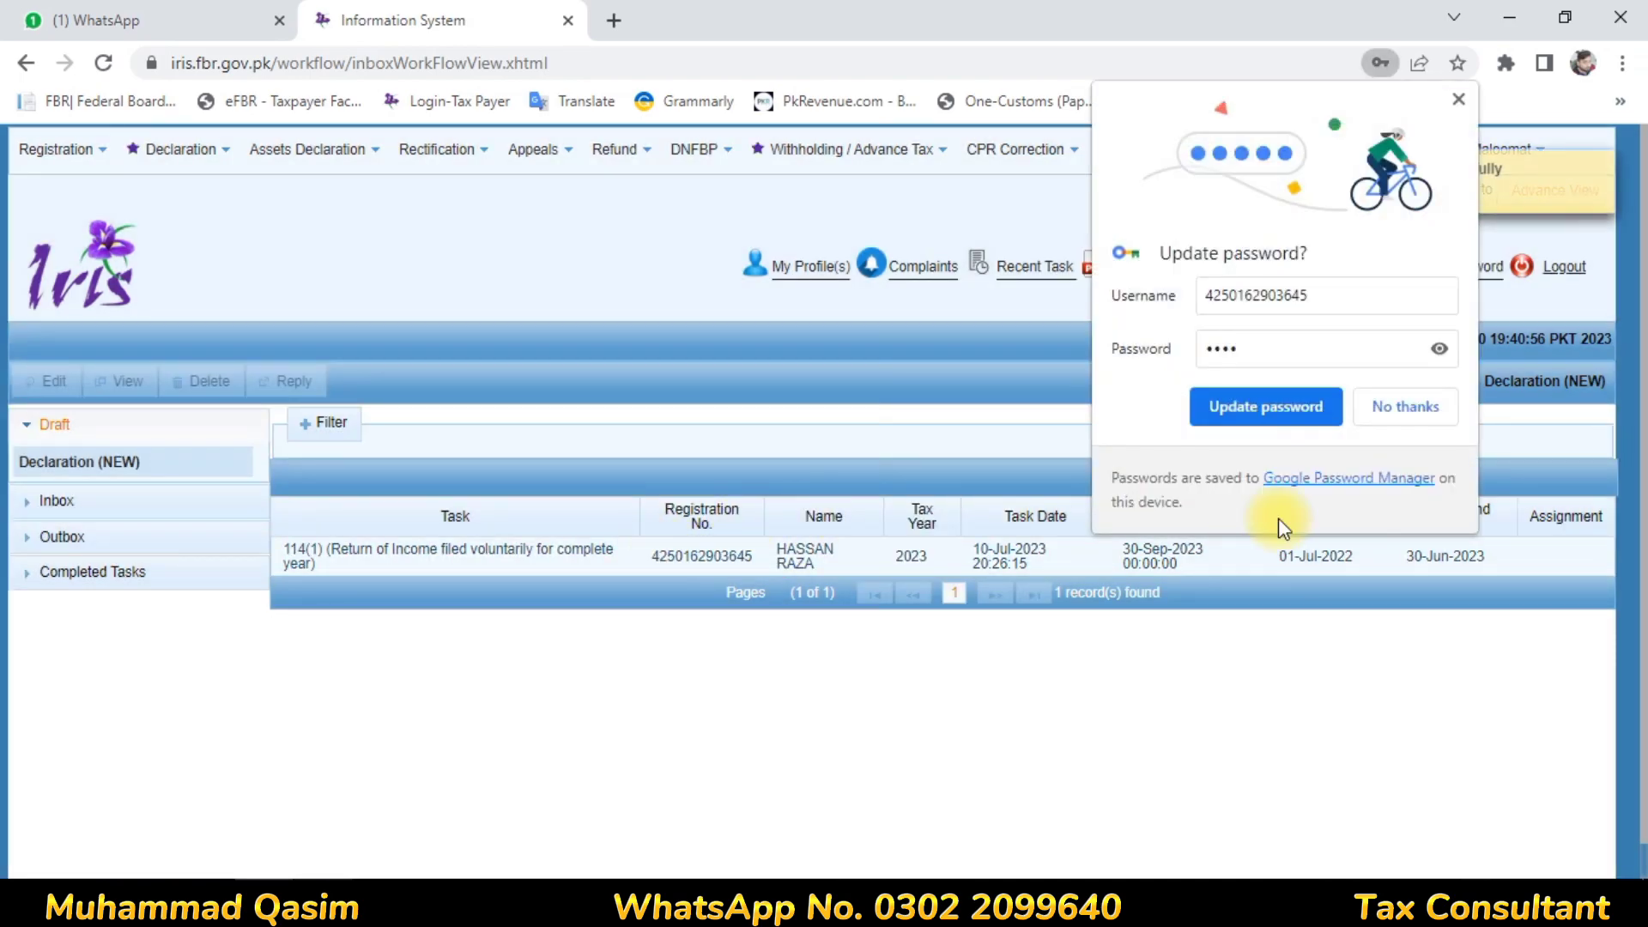
pyautogui.click(1407, 404)
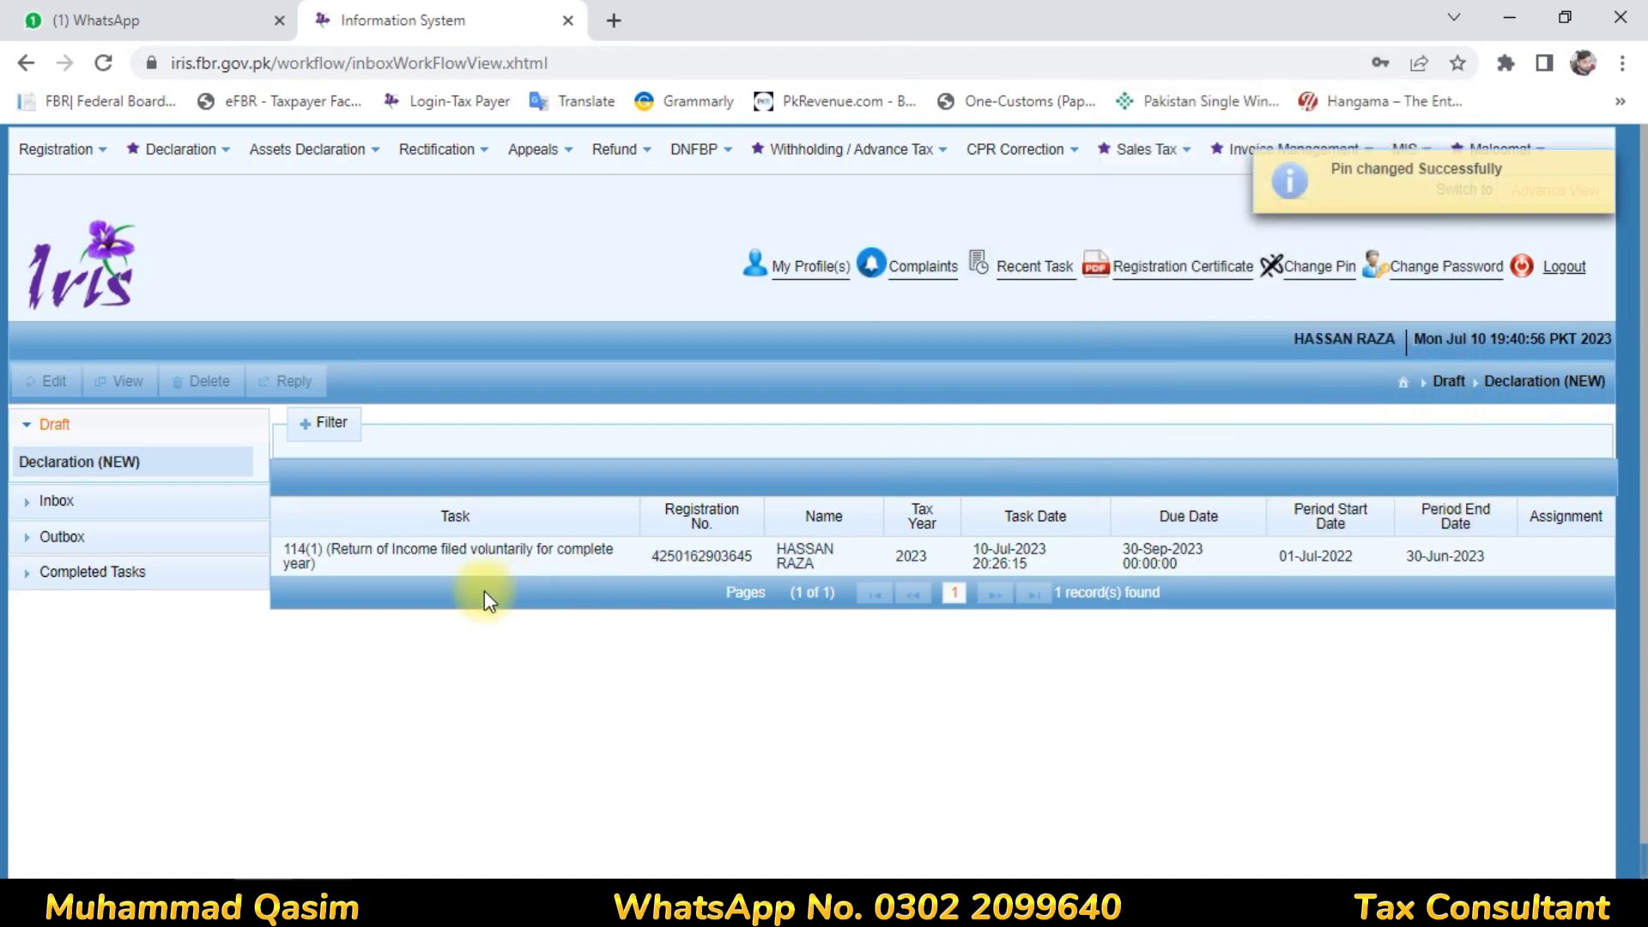
pyautogui.click(503, 556)
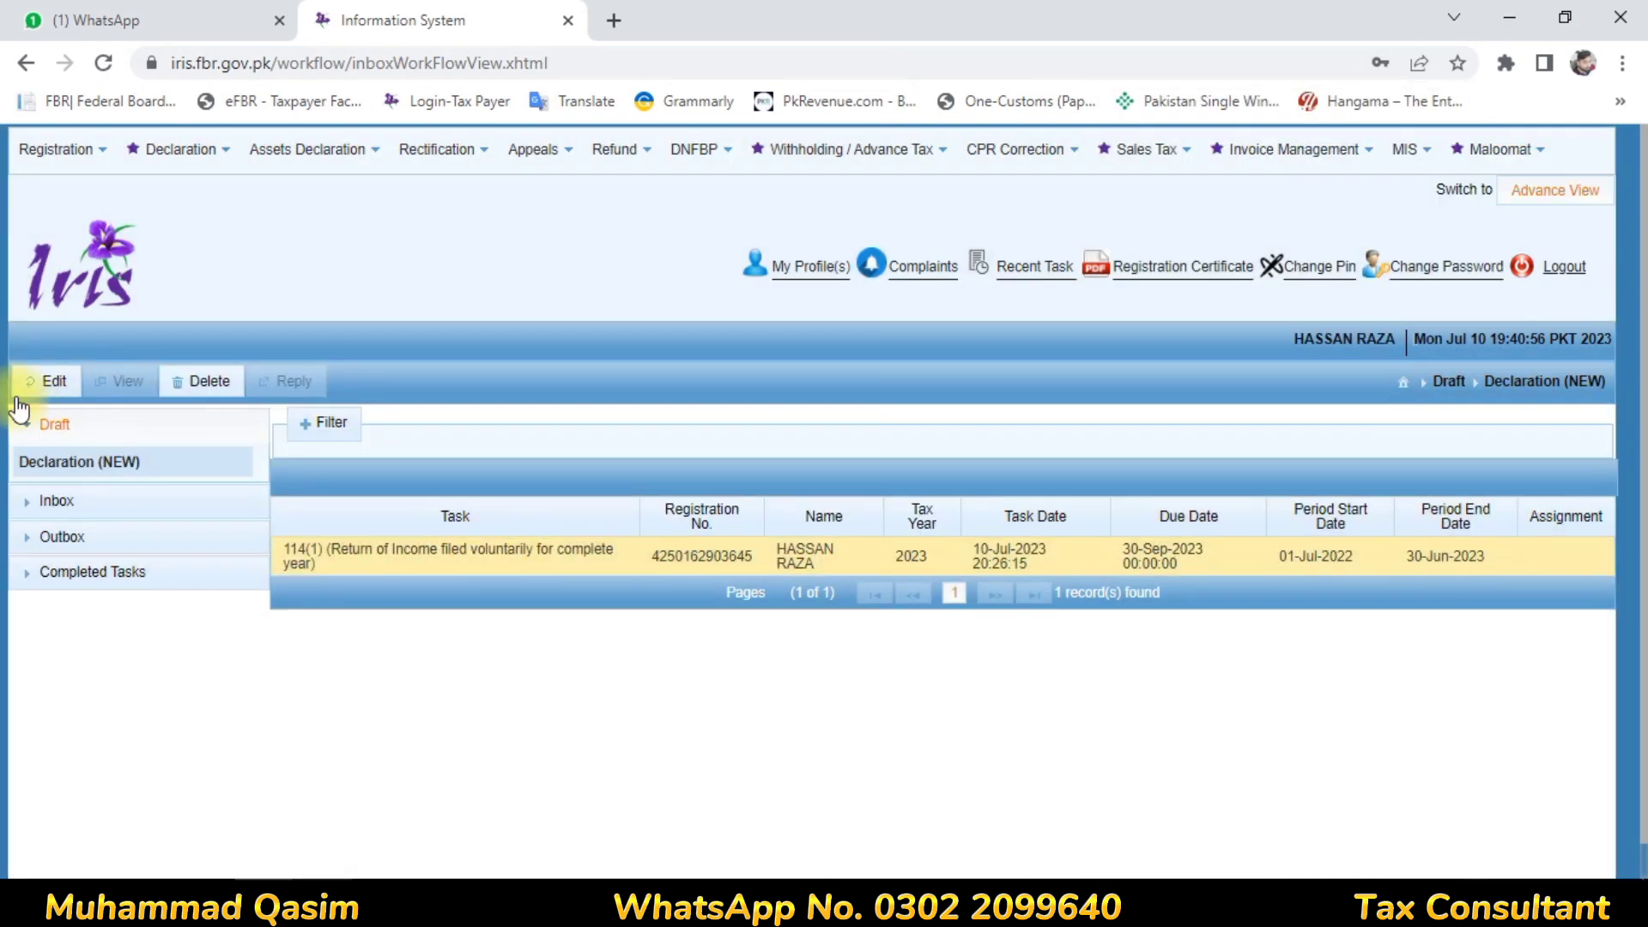
# Reopen the 2023 return for editing and verify the PIN on its Verification tab
pyautogui.click(50, 381)
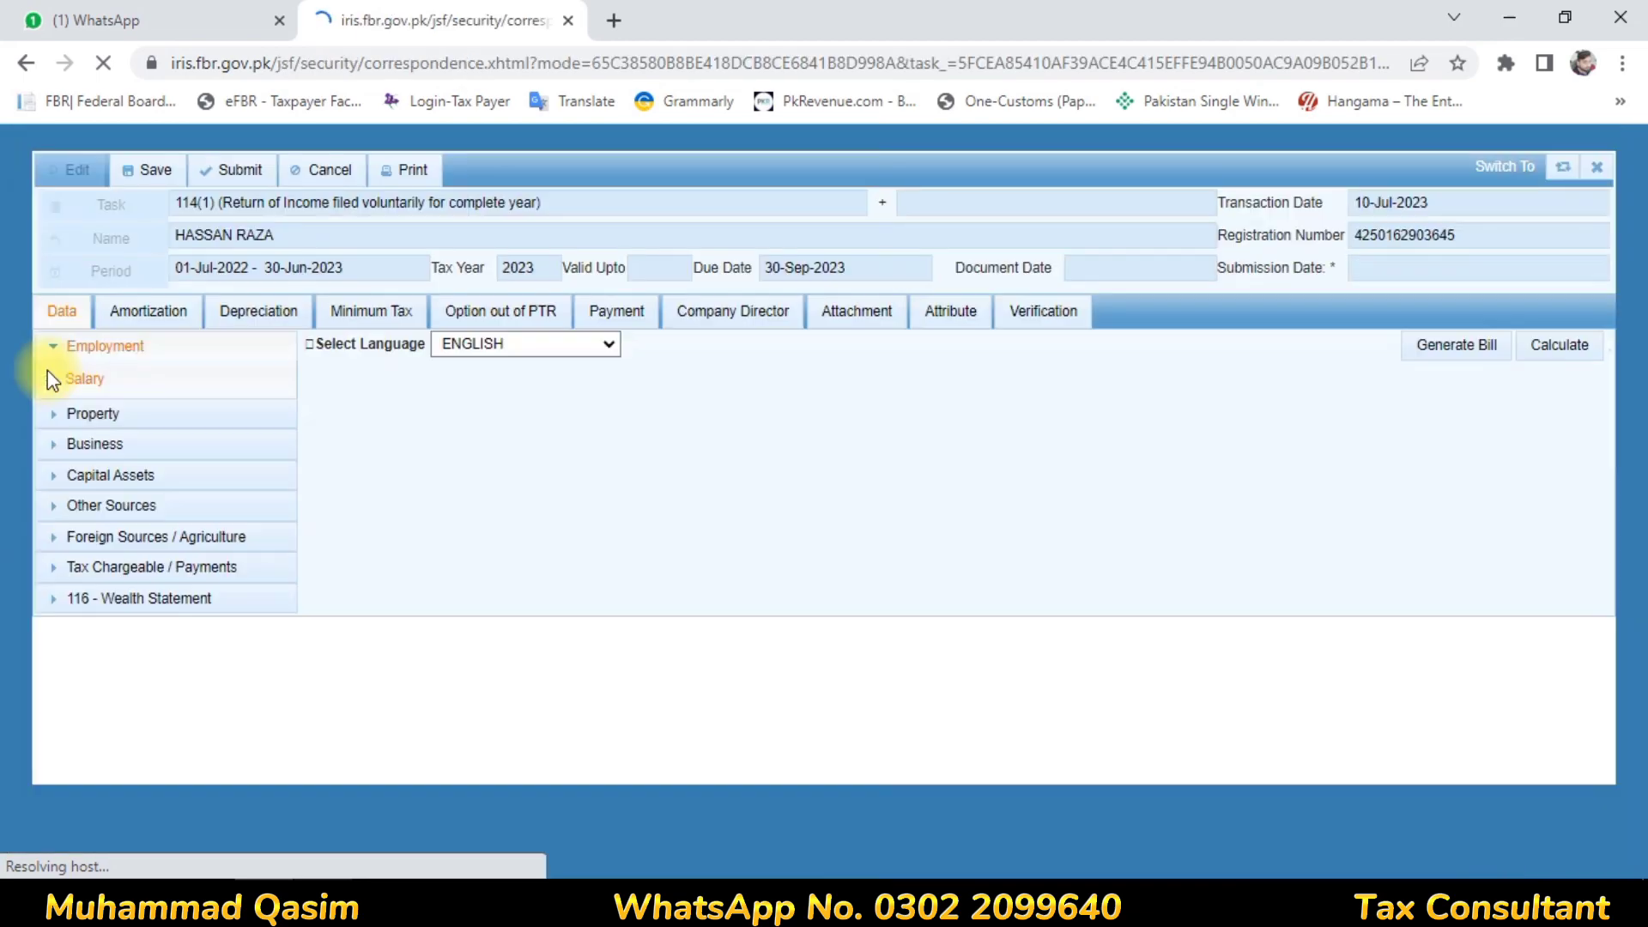
pyautogui.click(1072, 318)
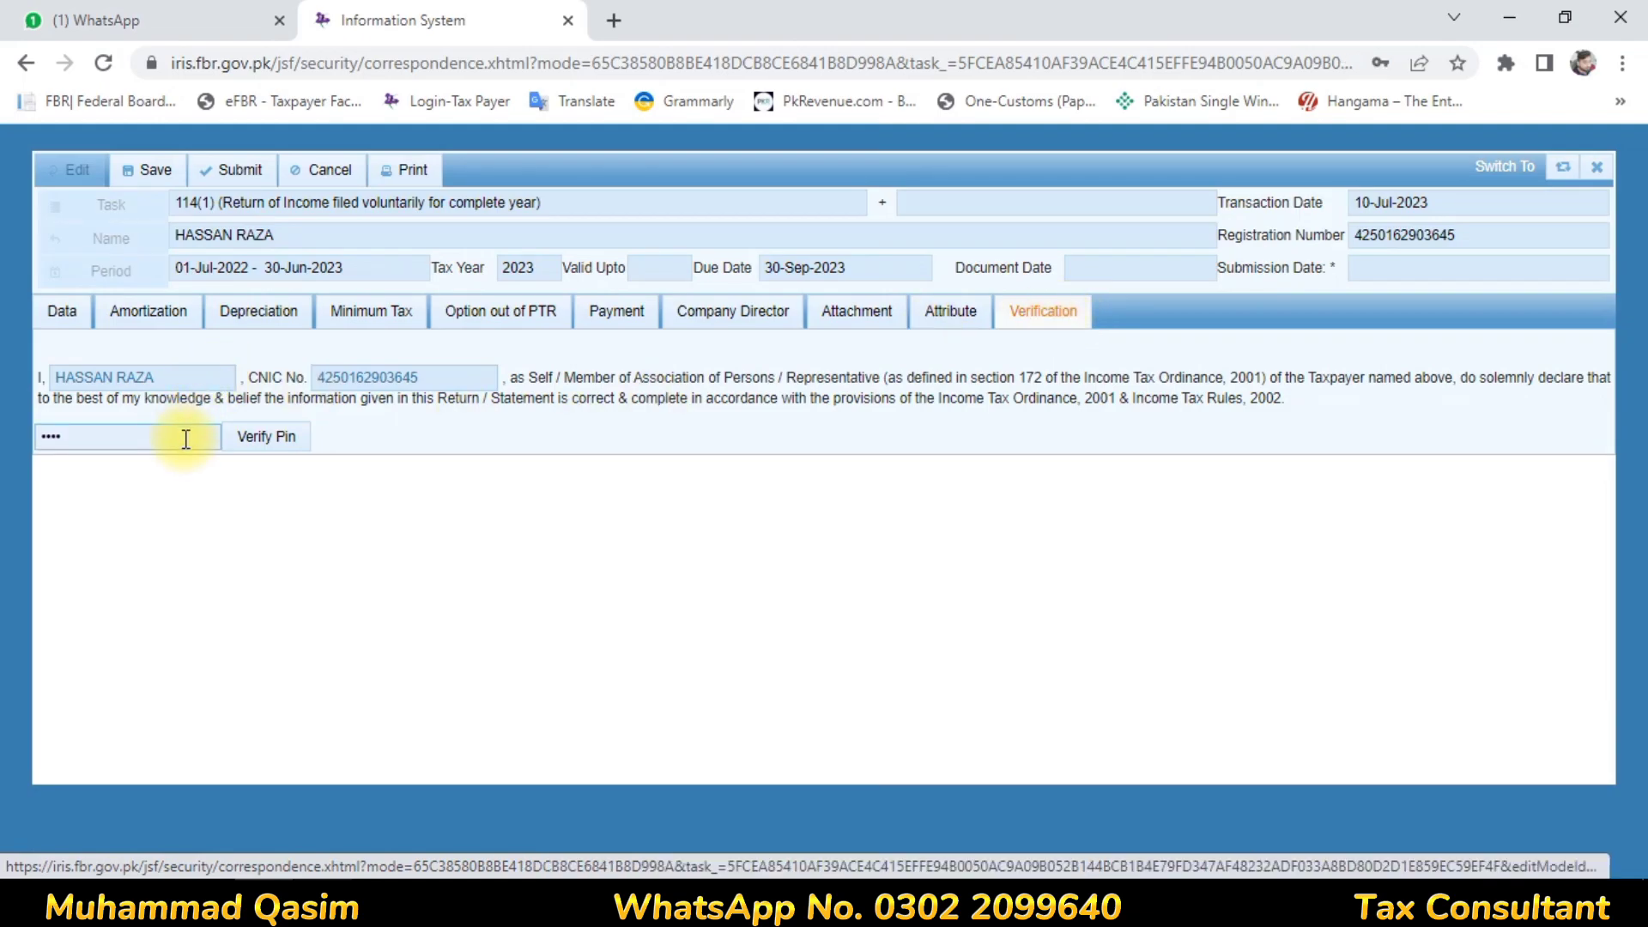
pyautogui.click(186, 437)
pyautogui.press('BackSpace')
pyautogui.press('BackSpace')
pyautogui.press('BackSpace')
pyautogui.press('BackSpace')
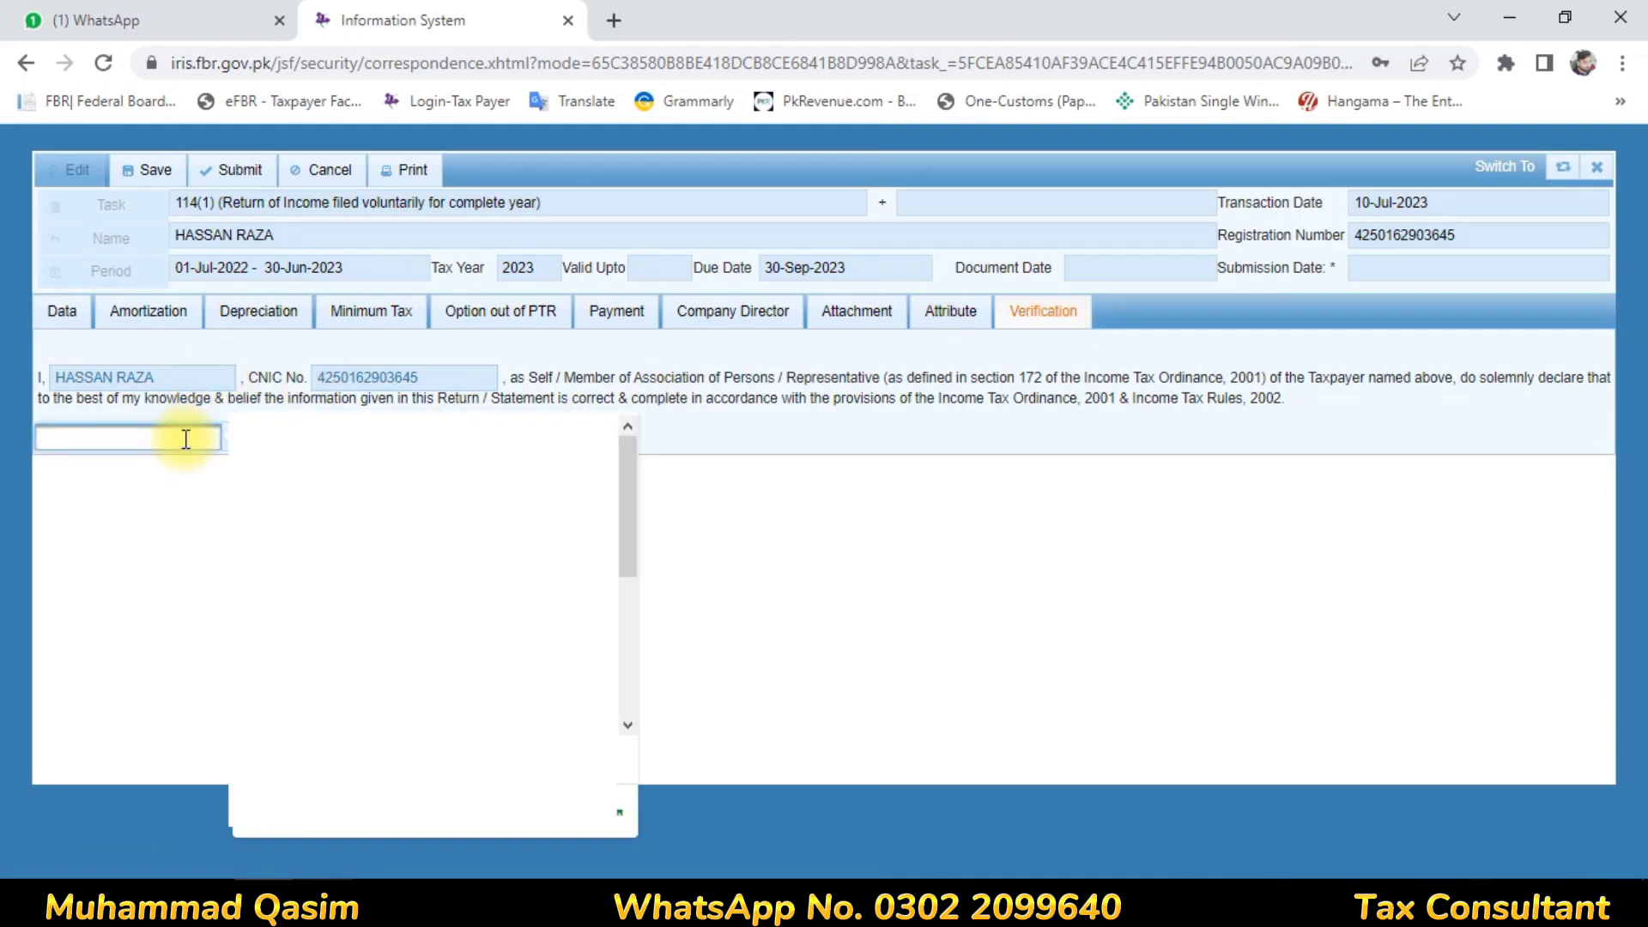
pyautogui.write('1')
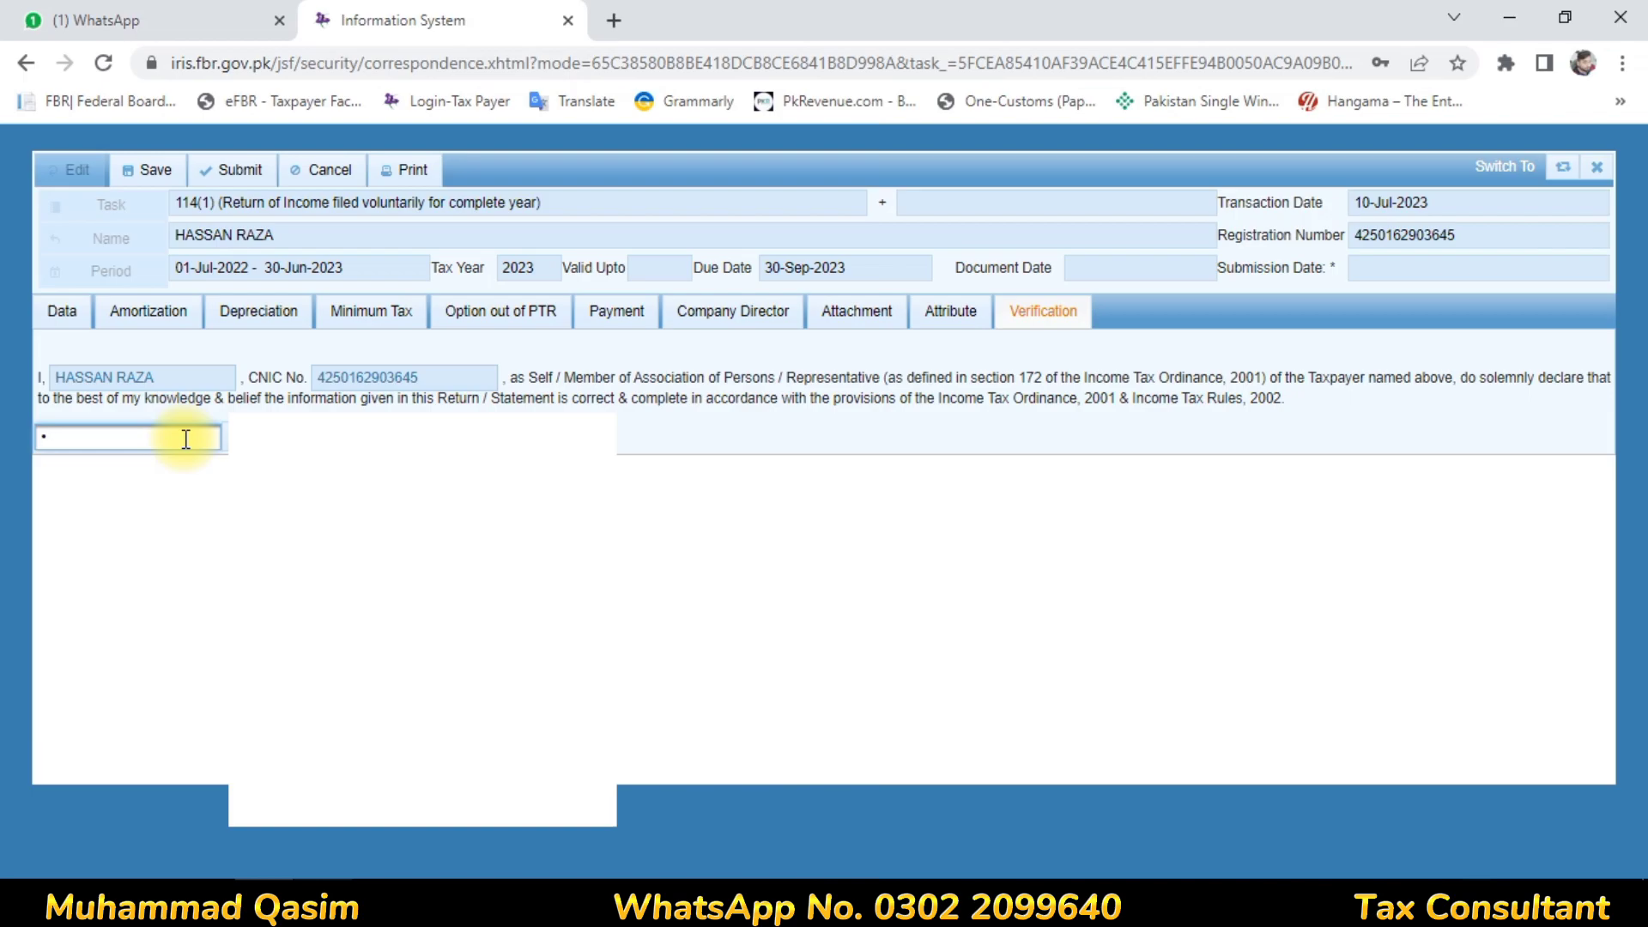
pyautogui.write('234')
pyautogui.click(256, 445)
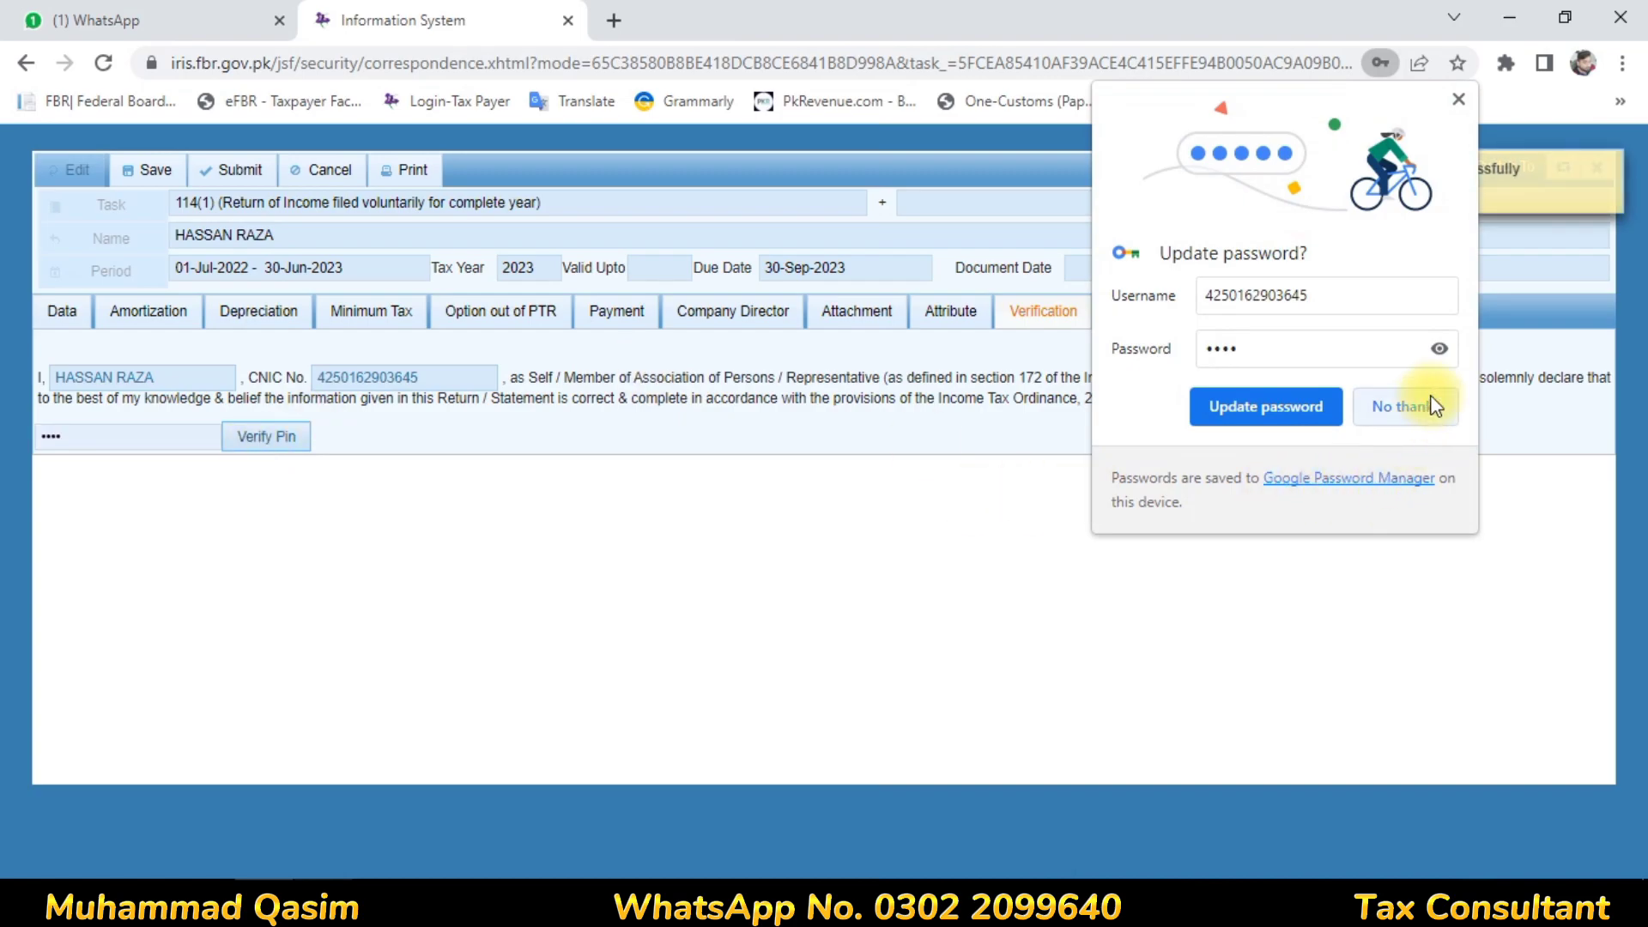
pyautogui.click(1429, 407)
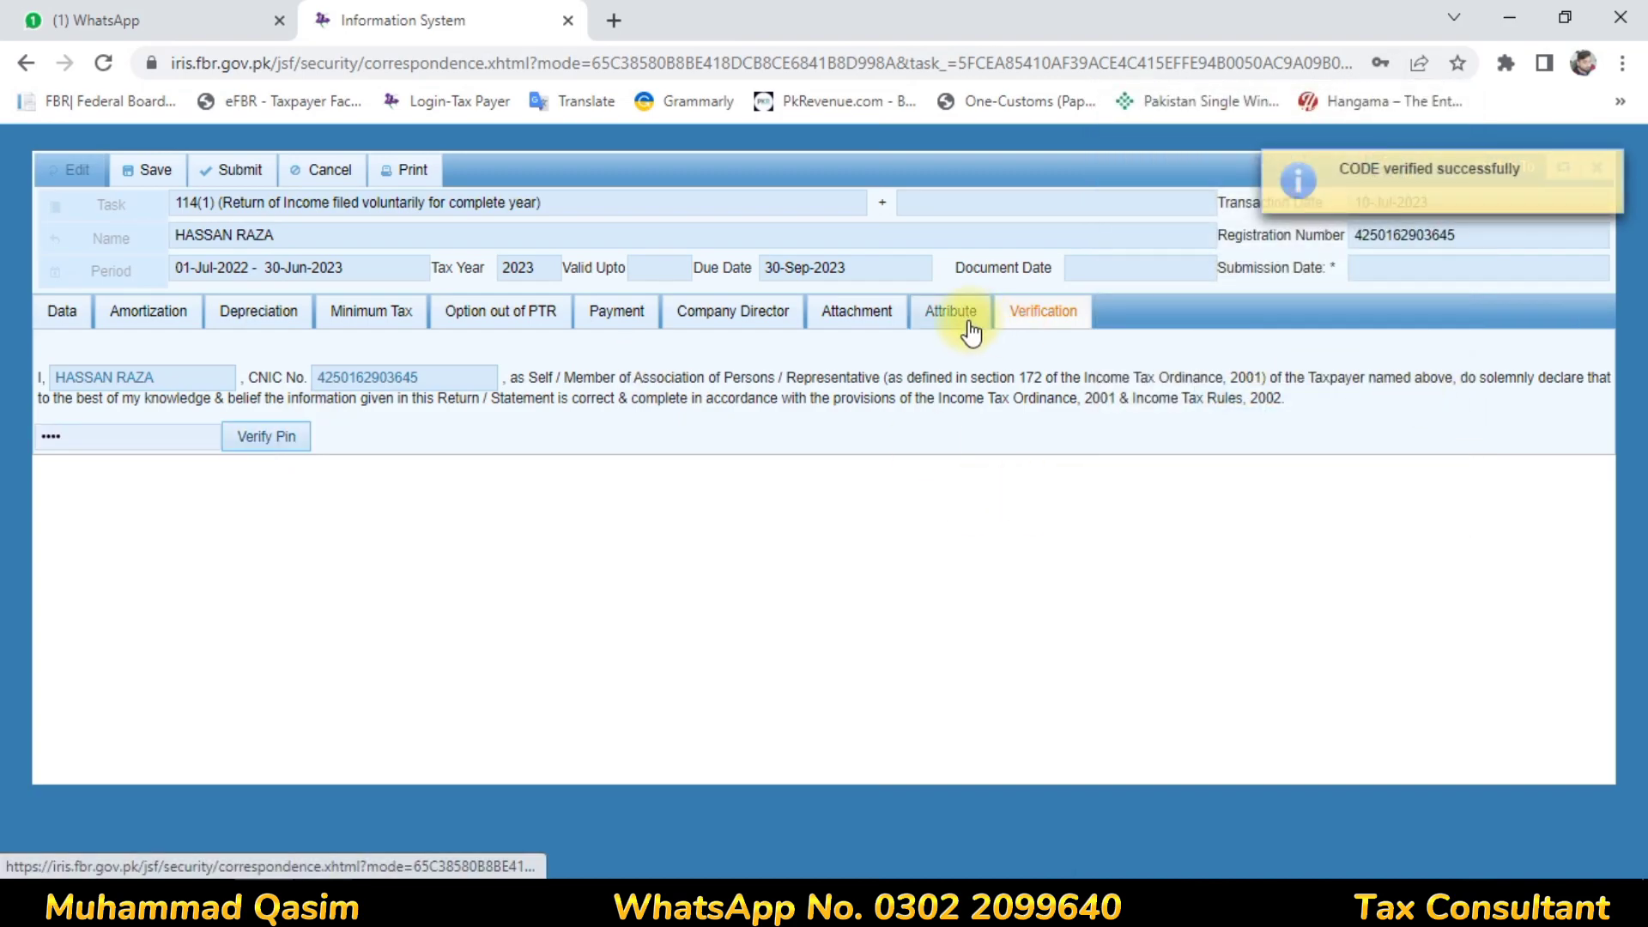
# Choose Resident from the Residence Status lookup on the return's Attribute tab
pyautogui.click(967, 325)
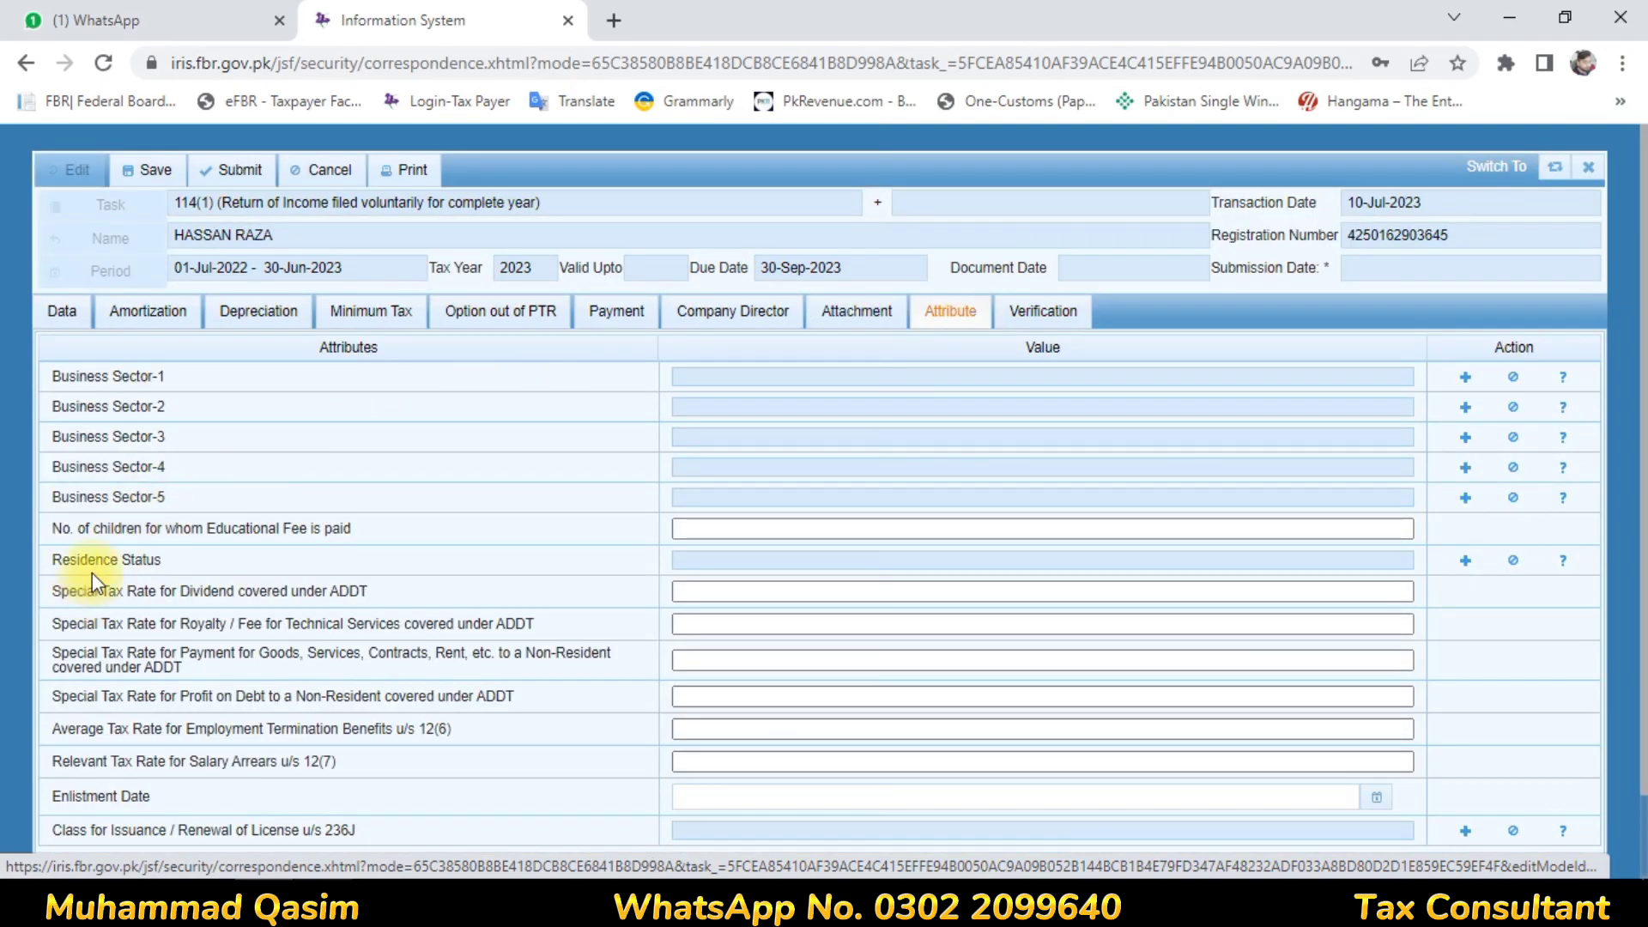
pyautogui.click(1464, 561)
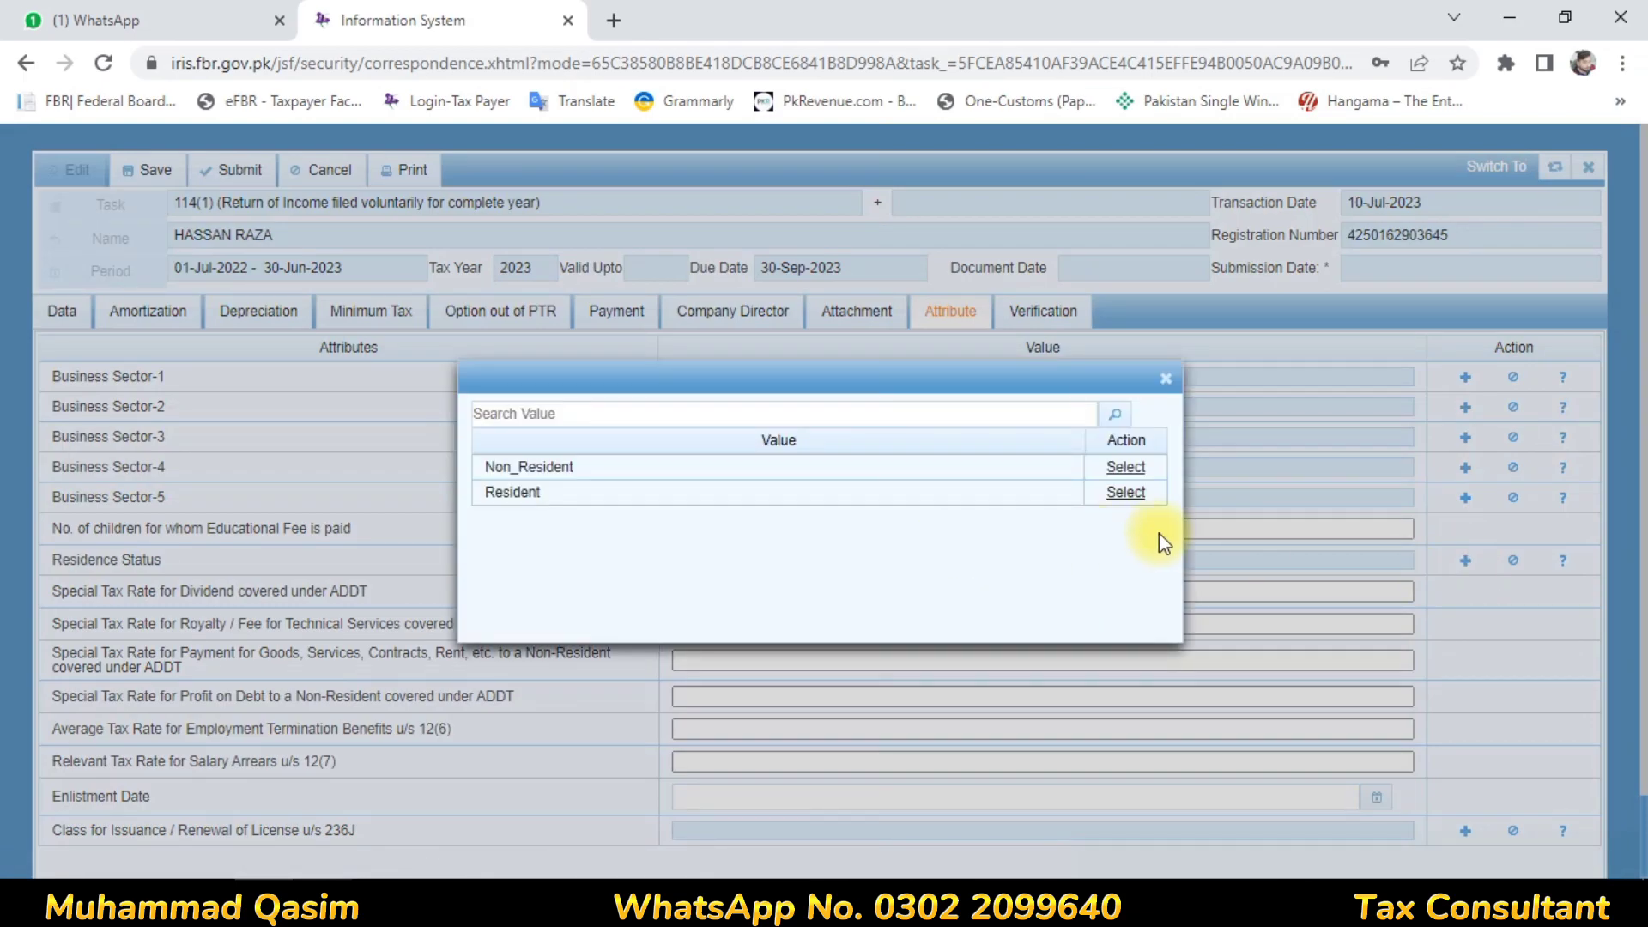
pyautogui.click(1130, 494)
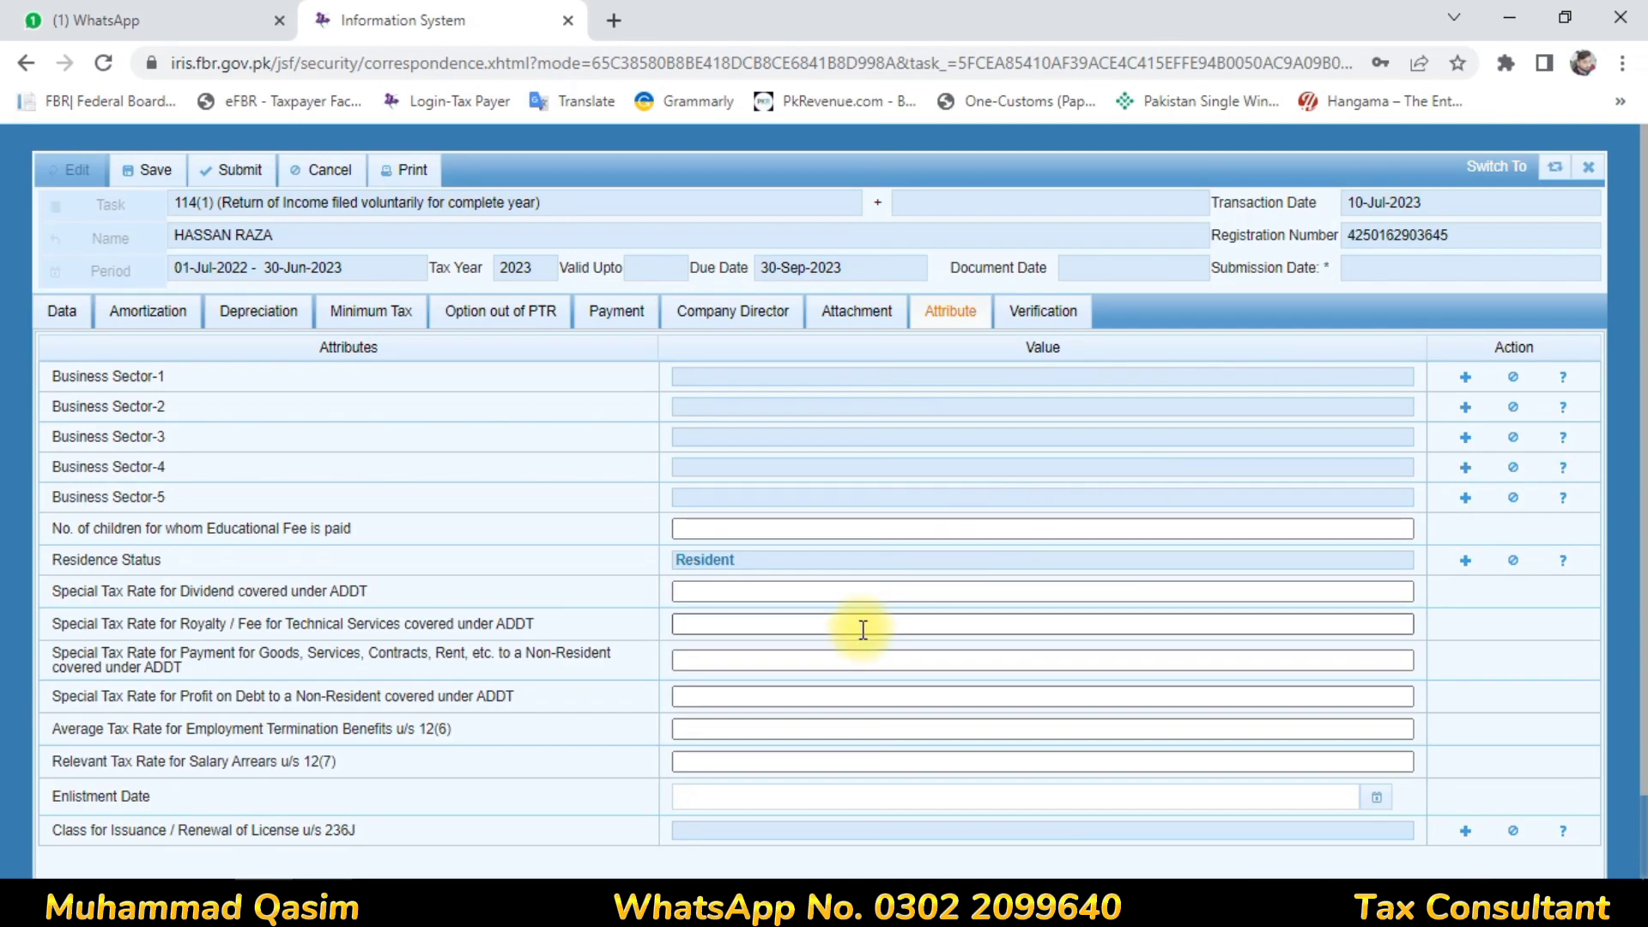
# Review the Computations figures (tax chargeable 14,181) and save the 2023 return
pyautogui.click(80, 321)
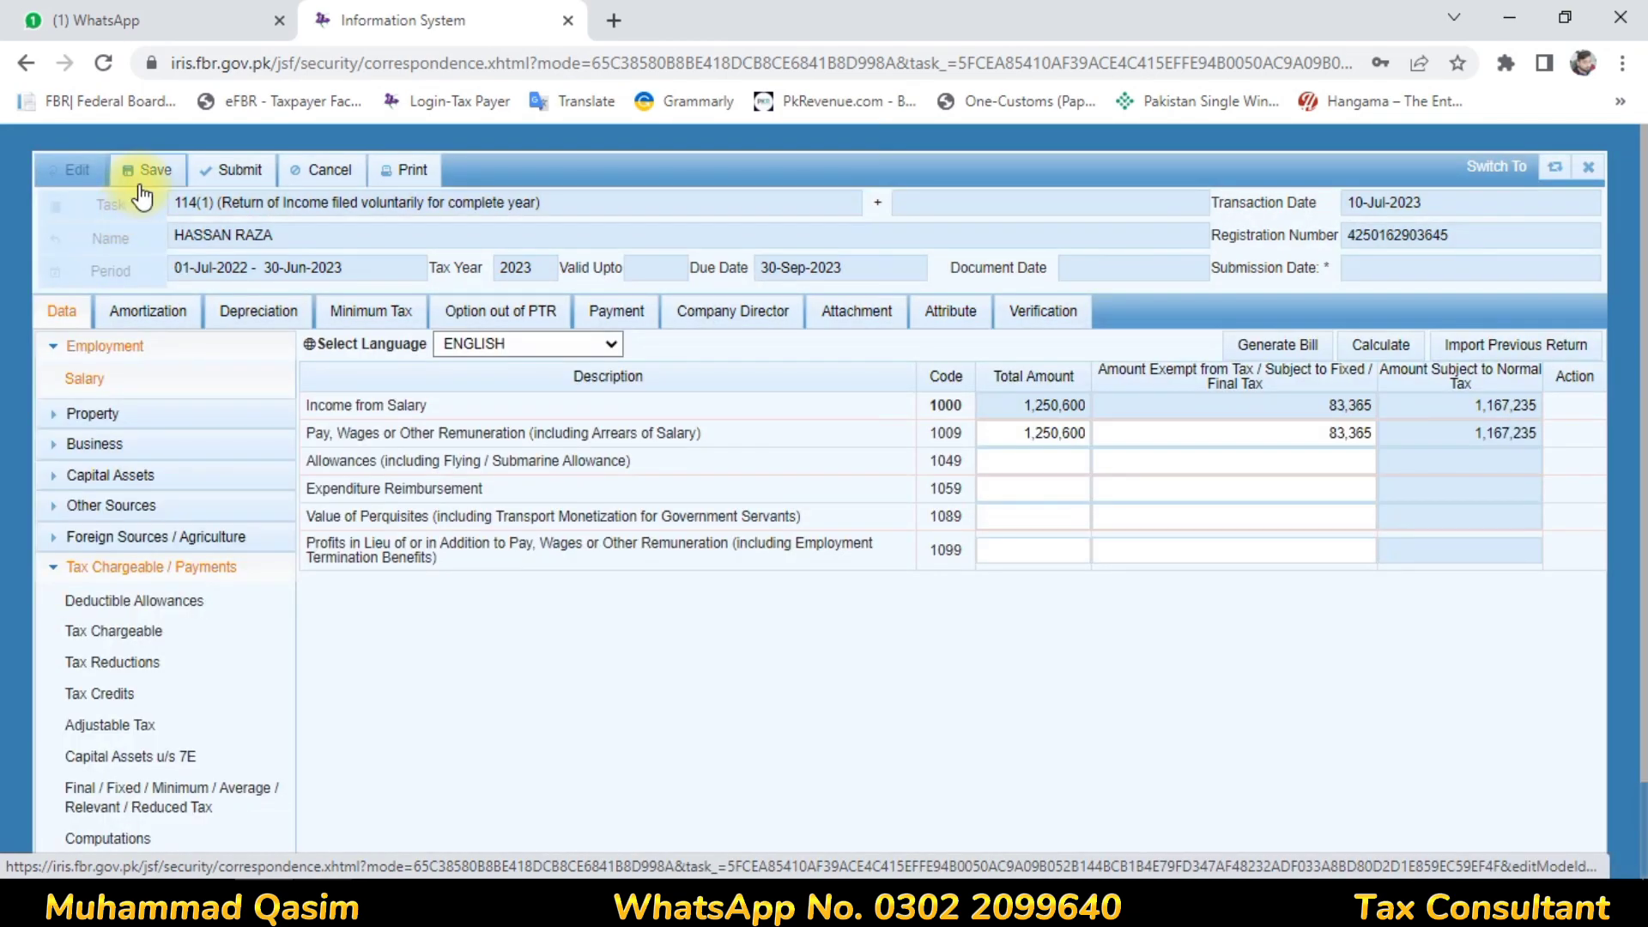
pyautogui.click(110, 838)
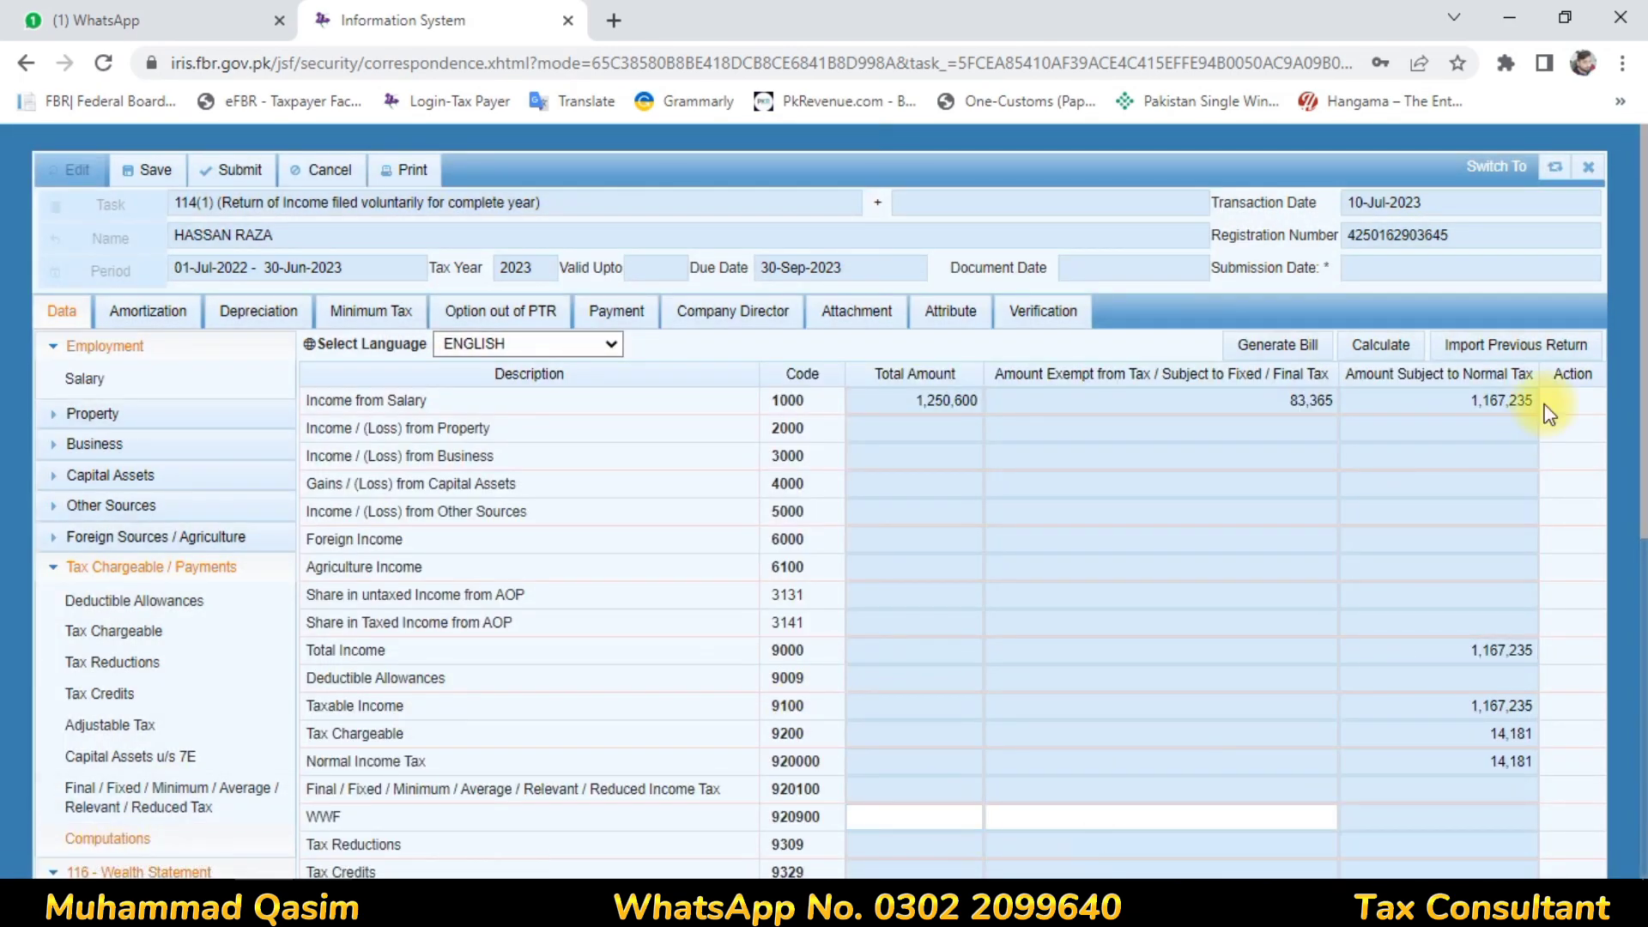
pyautogui.moveTo(1642, 377); pyautogui.dragTo(1639, 755)
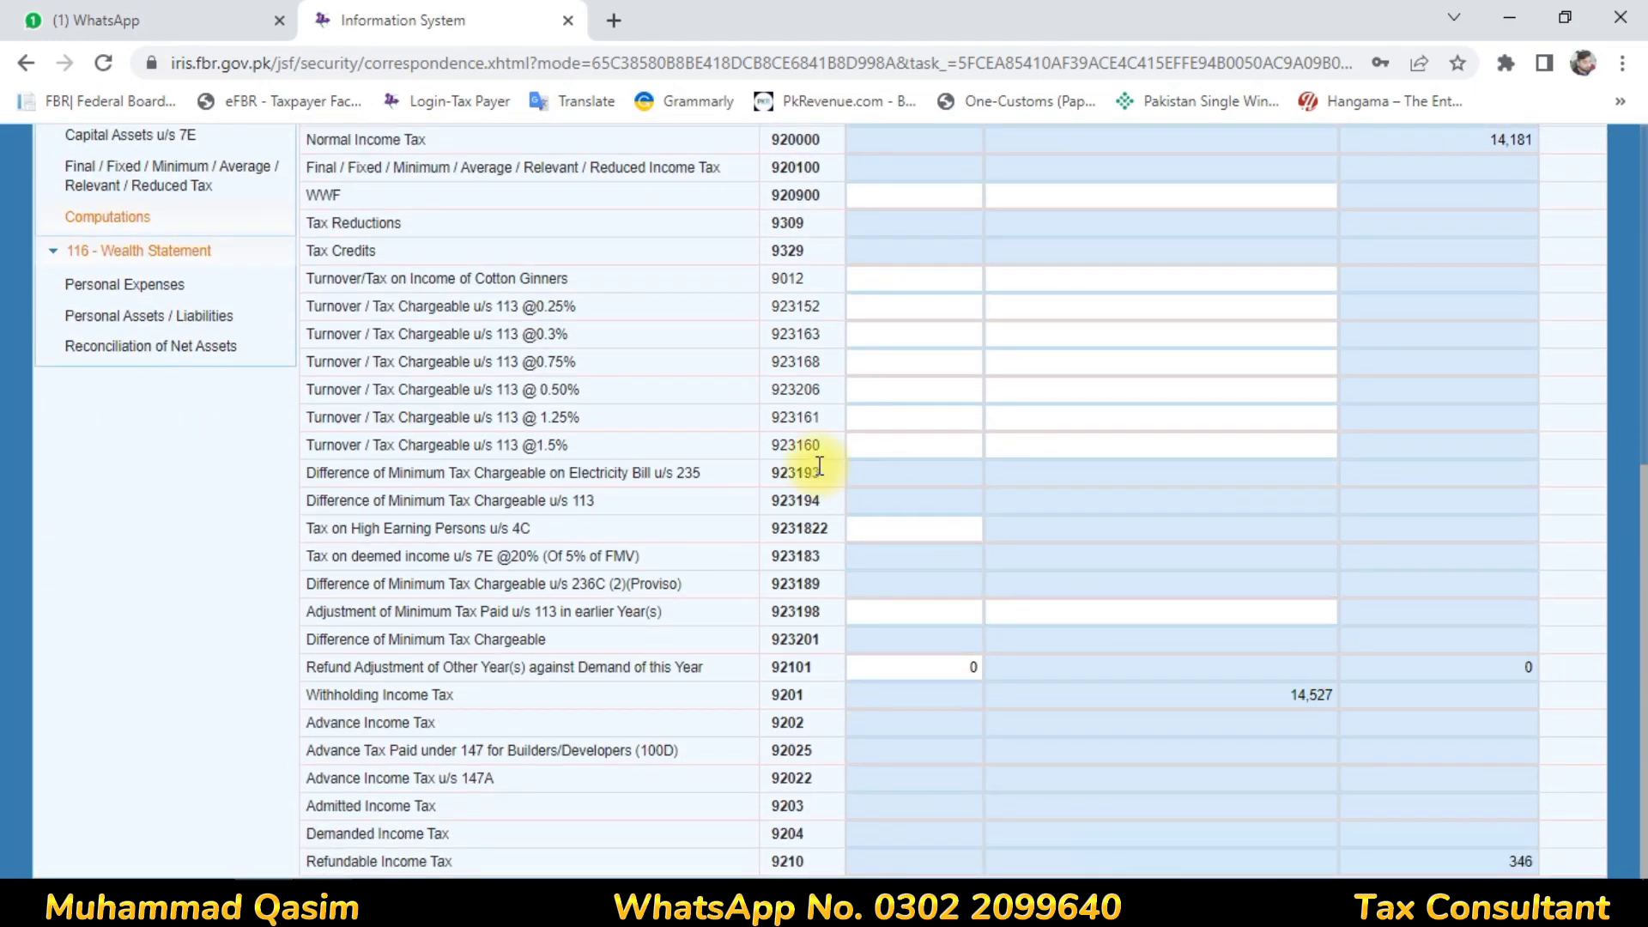
pyautogui.moveTo(1644, 442); pyautogui.dragTo(1570, 161)
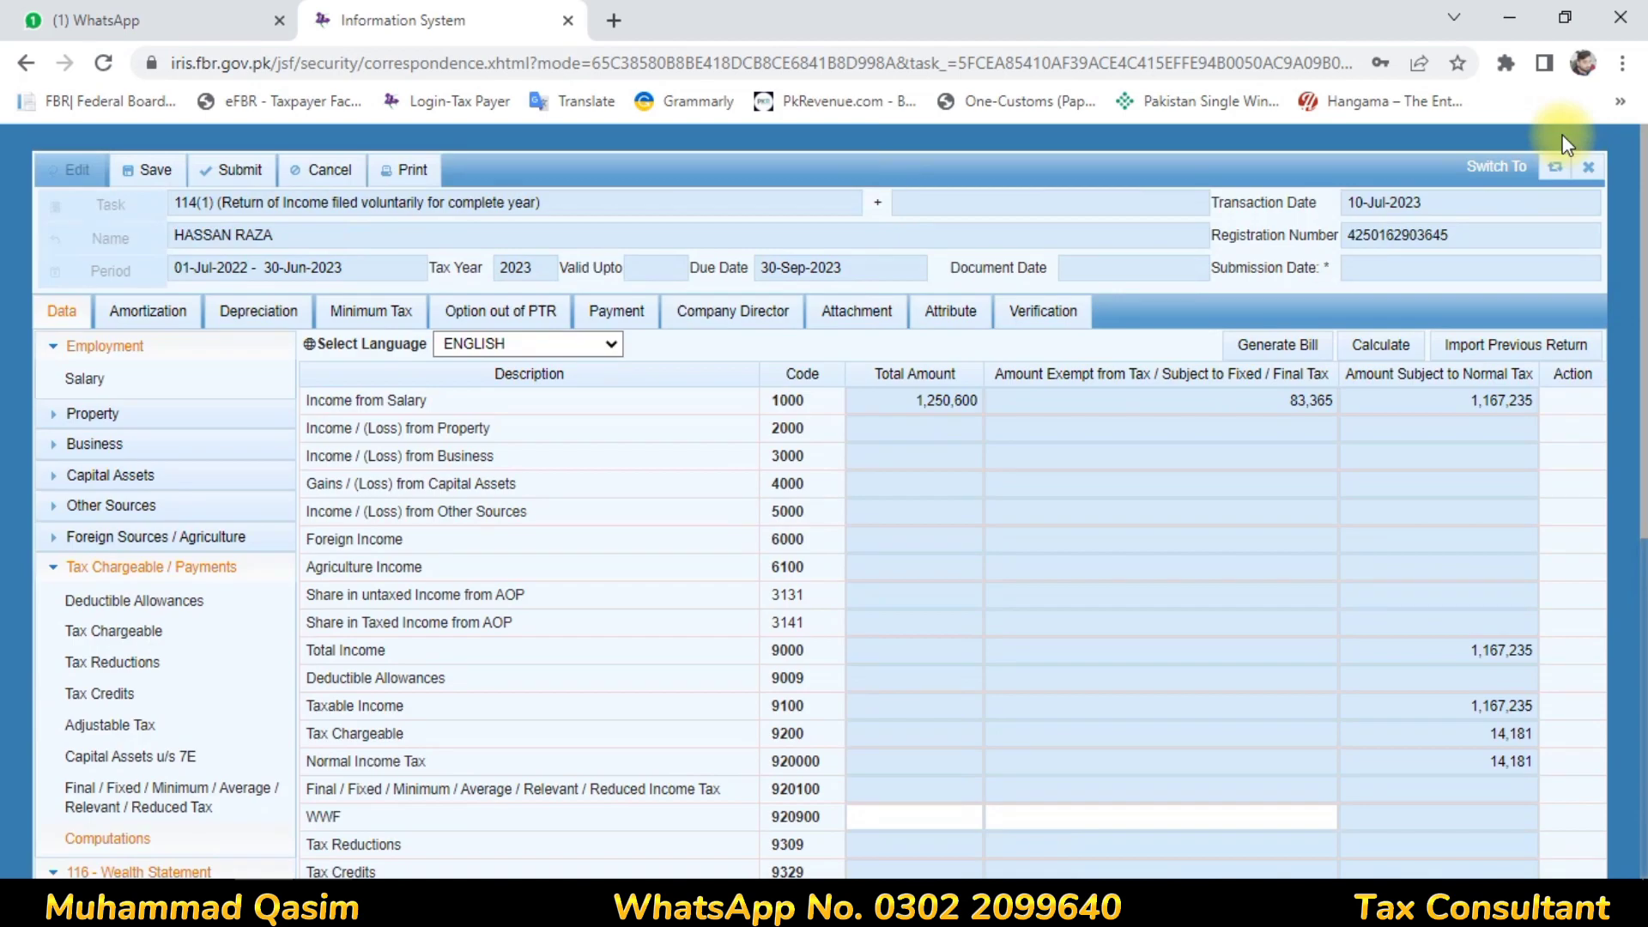
pyautogui.click(143, 171)
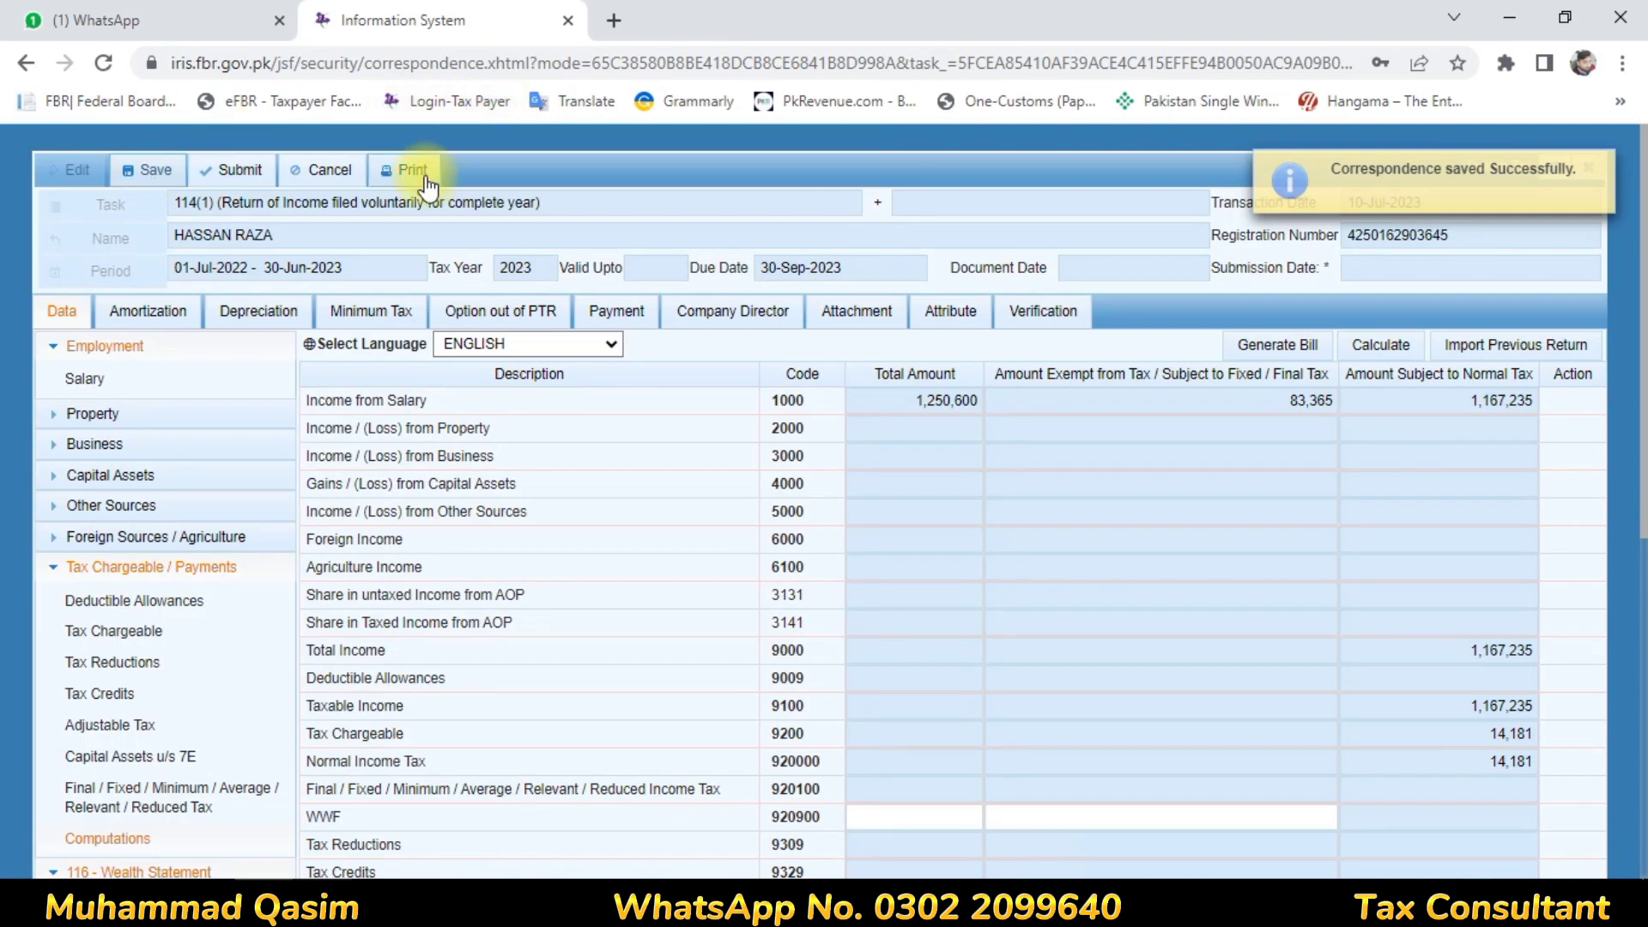
# Print the return to a Declaration PDF and open the downloaded file in a new tab
pyautogui.click(424, 174)
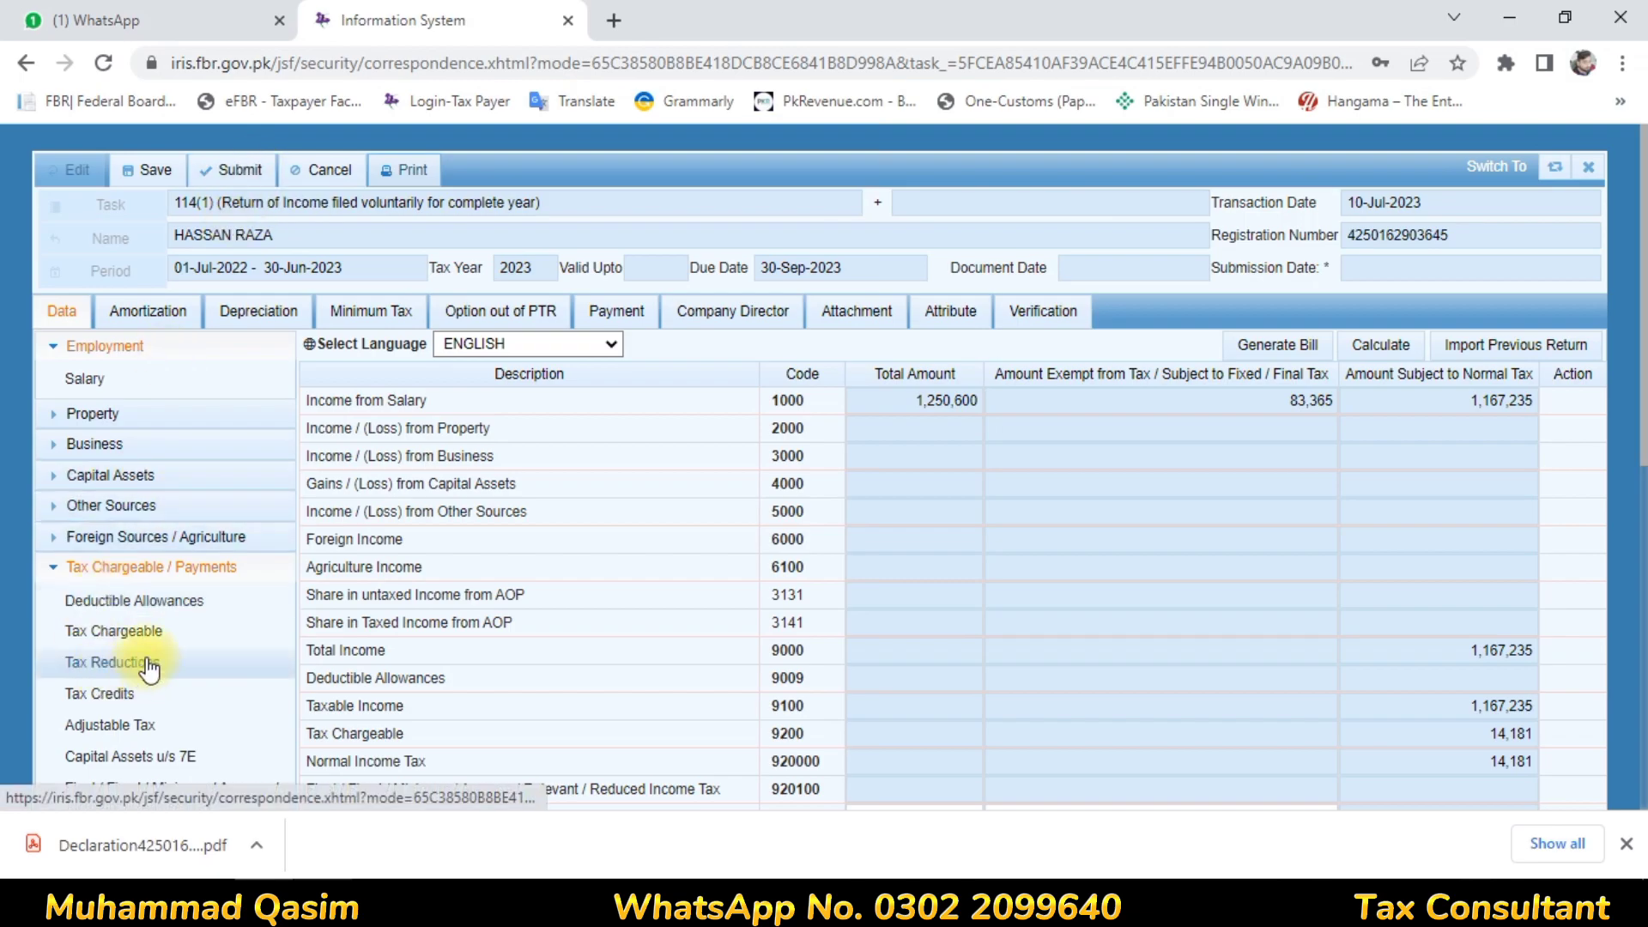
pyautogui.click(146, 867)
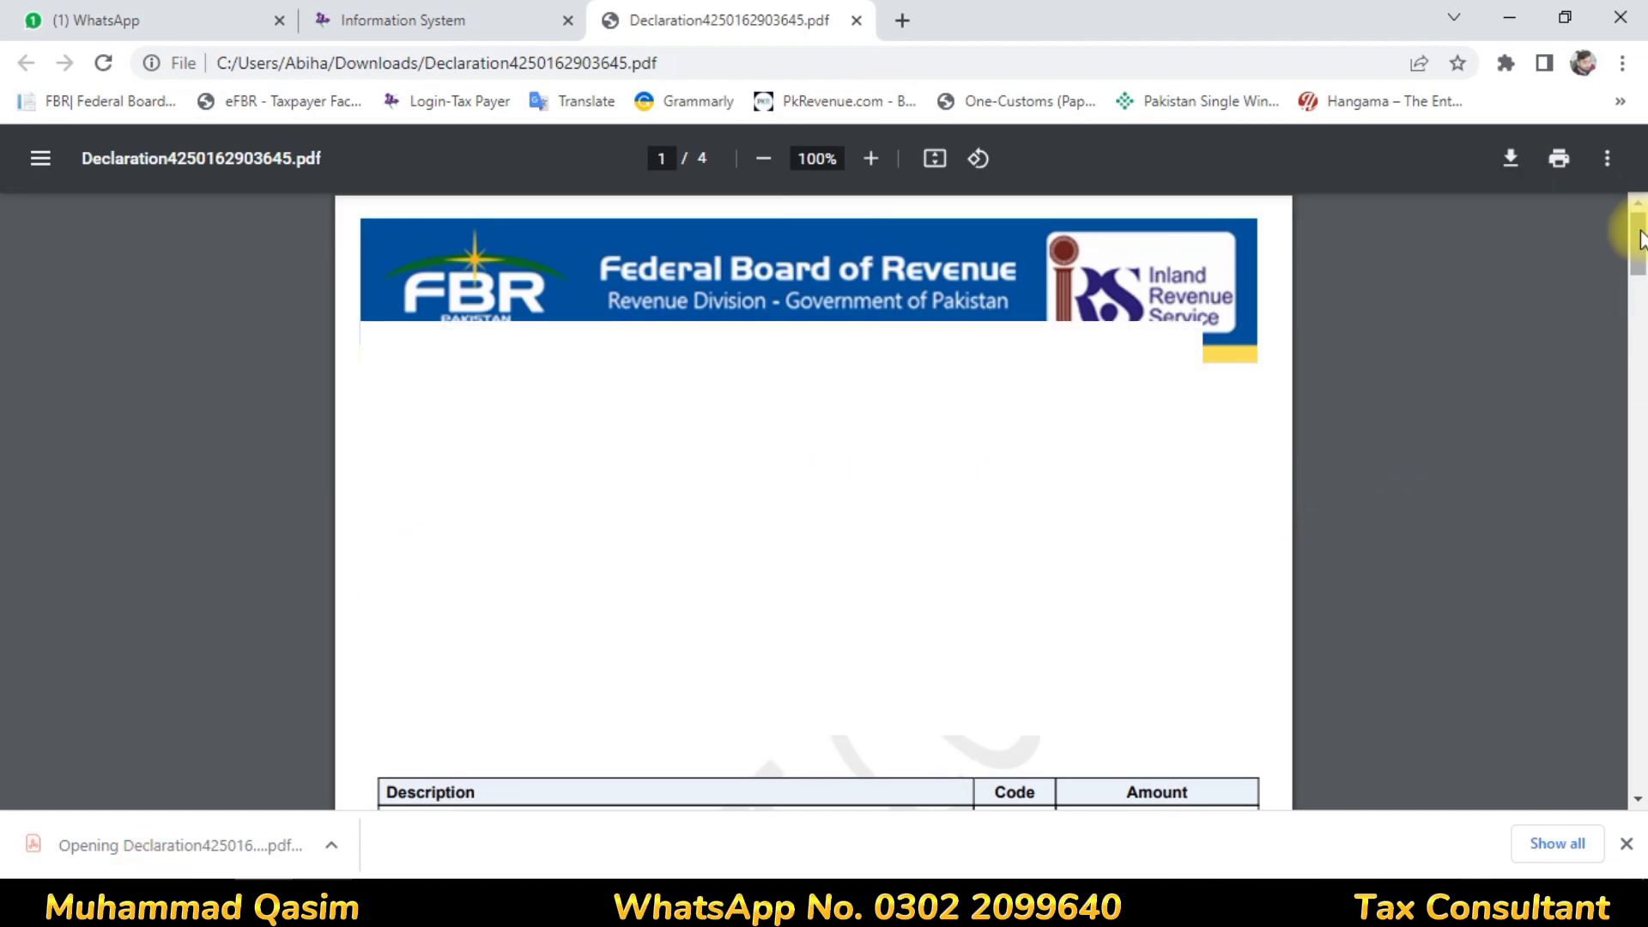
pyautogui.moveTo(1640, 240); pyautogui.dragTo(1641, 459)
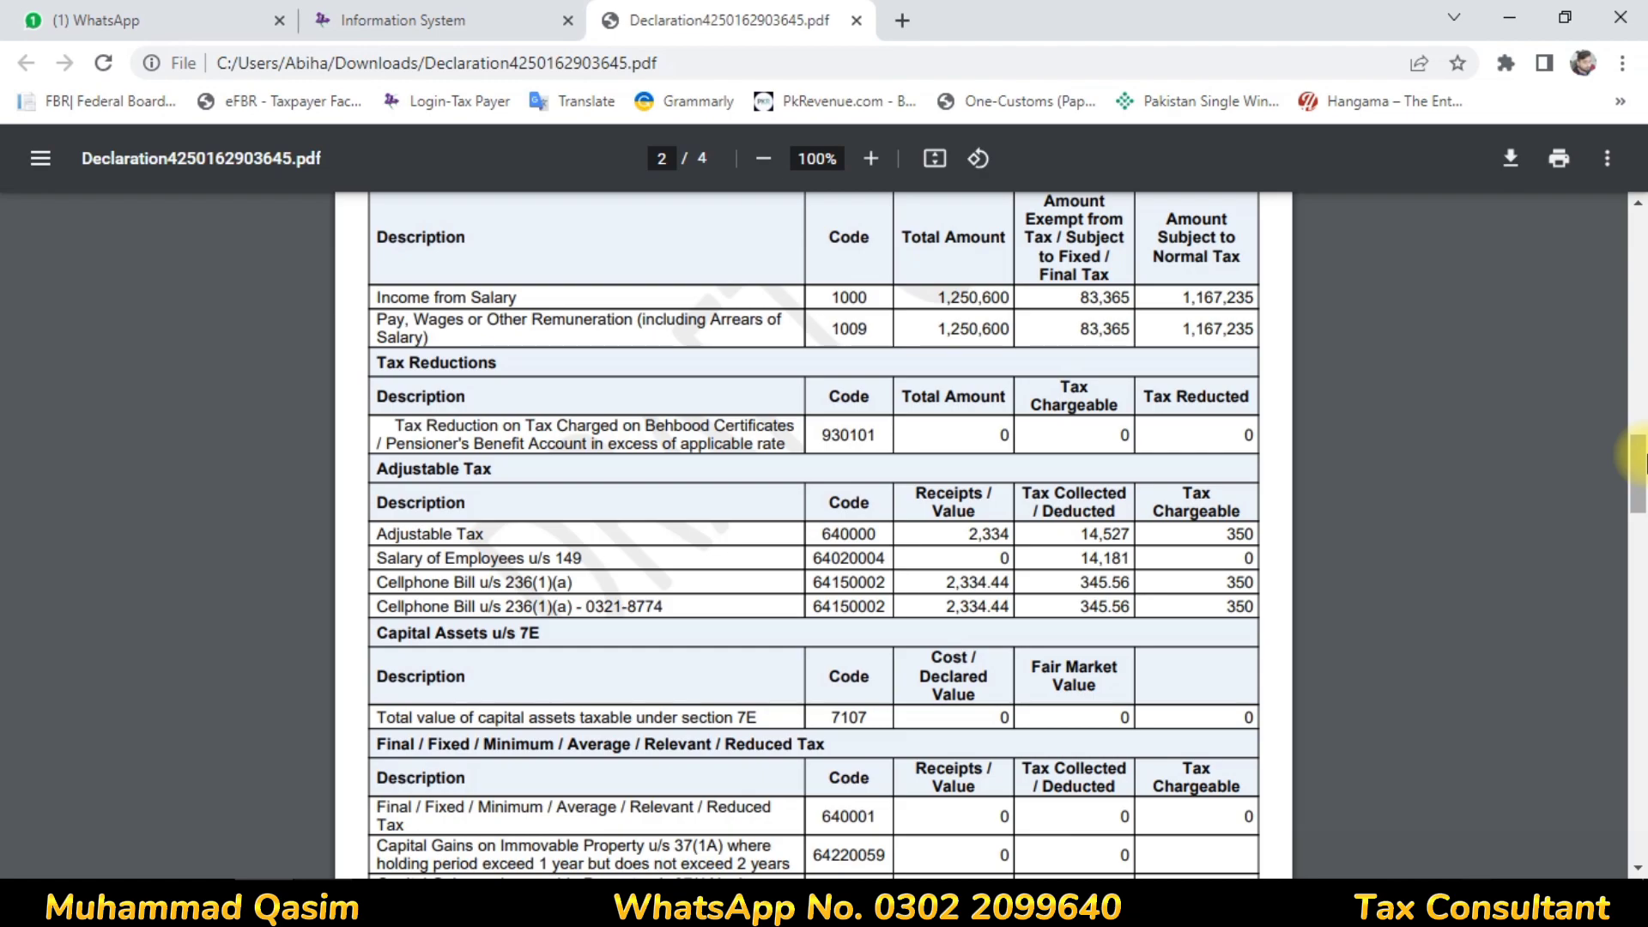
pyautogui.moveTo(1641, 464); pyautogui.dragTo(1643, 611)
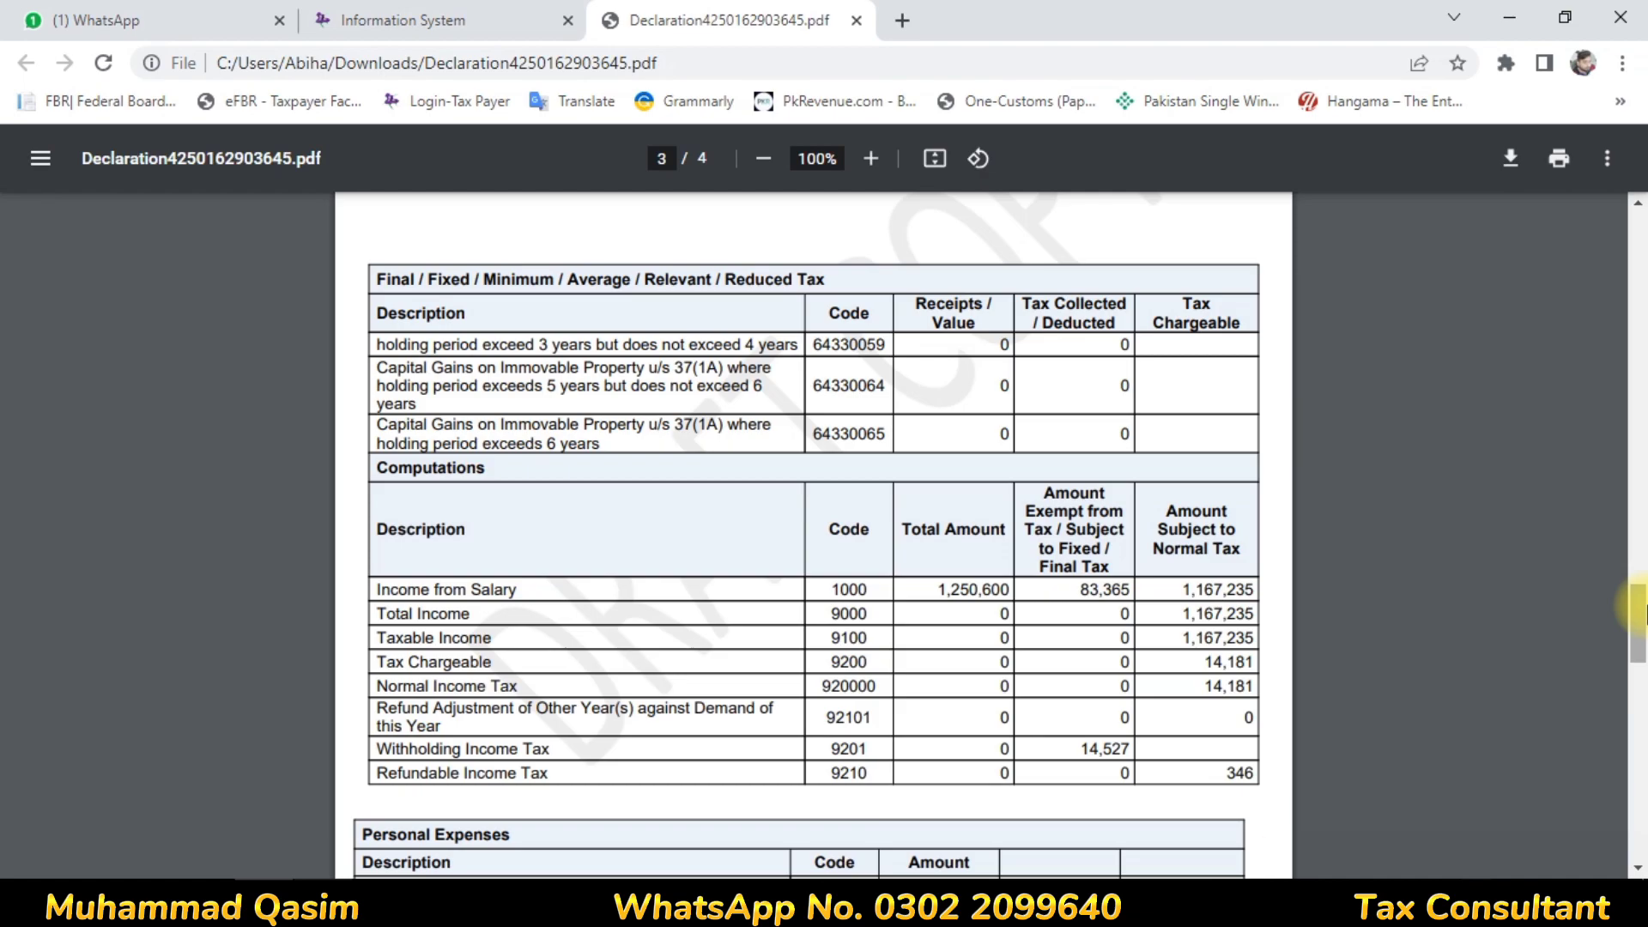
pyautogui.moveTo(1643, 610); pyautogui.dragTo(1643, 725)
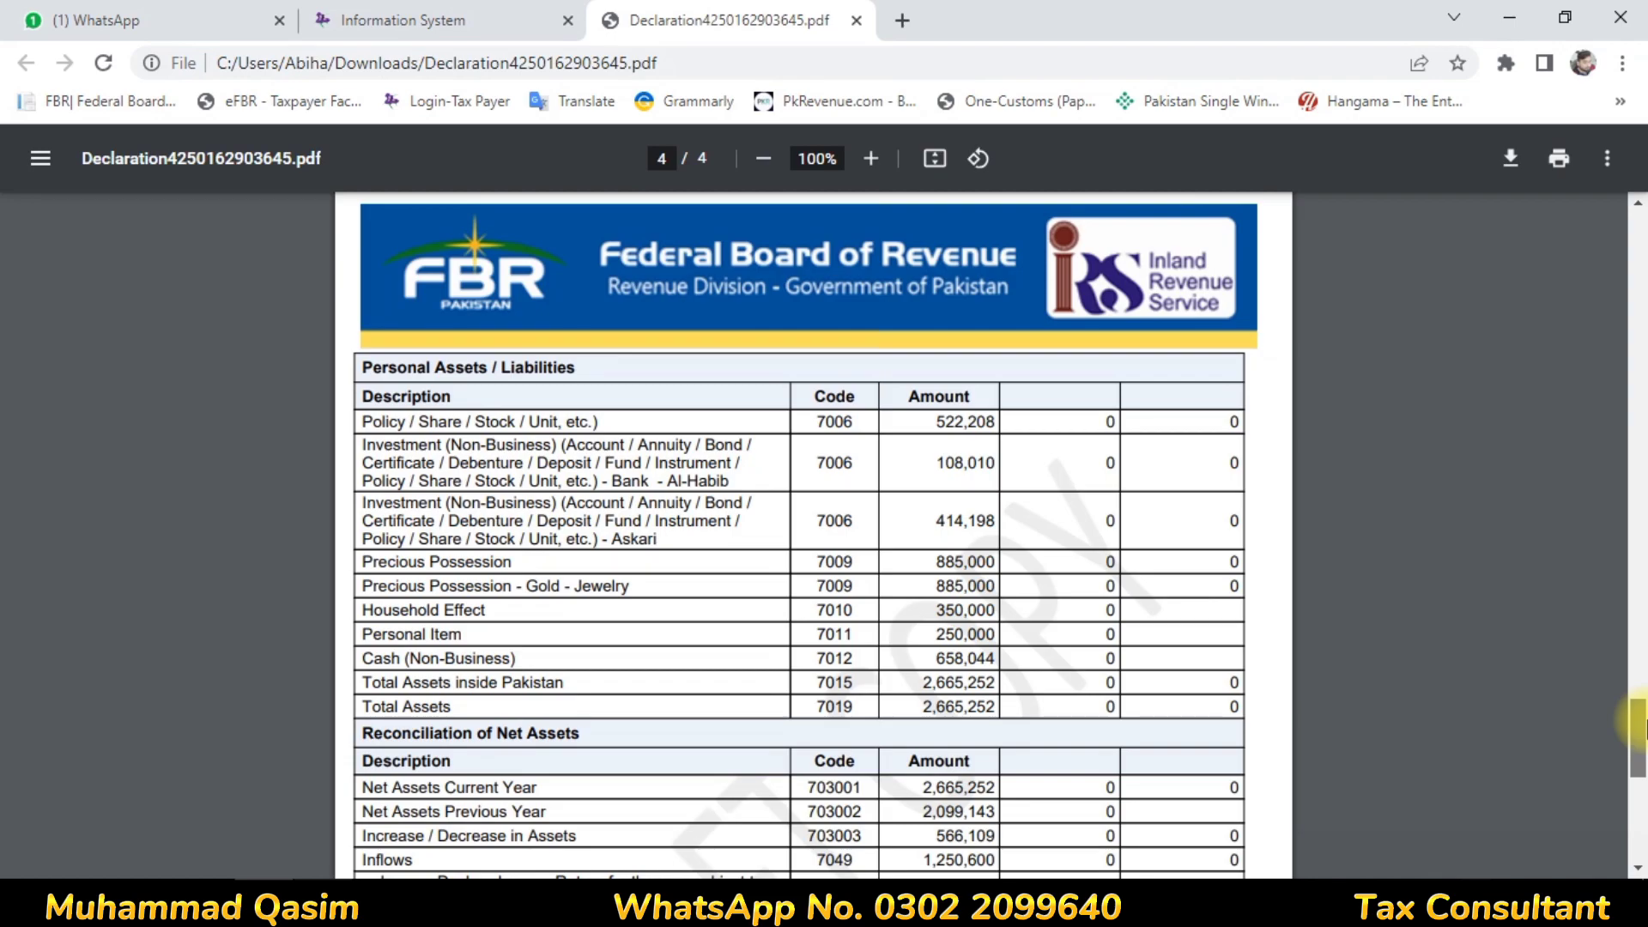
pyautogui.moveTo(1643, 725); pyautogui.dragTo(1643, 764)
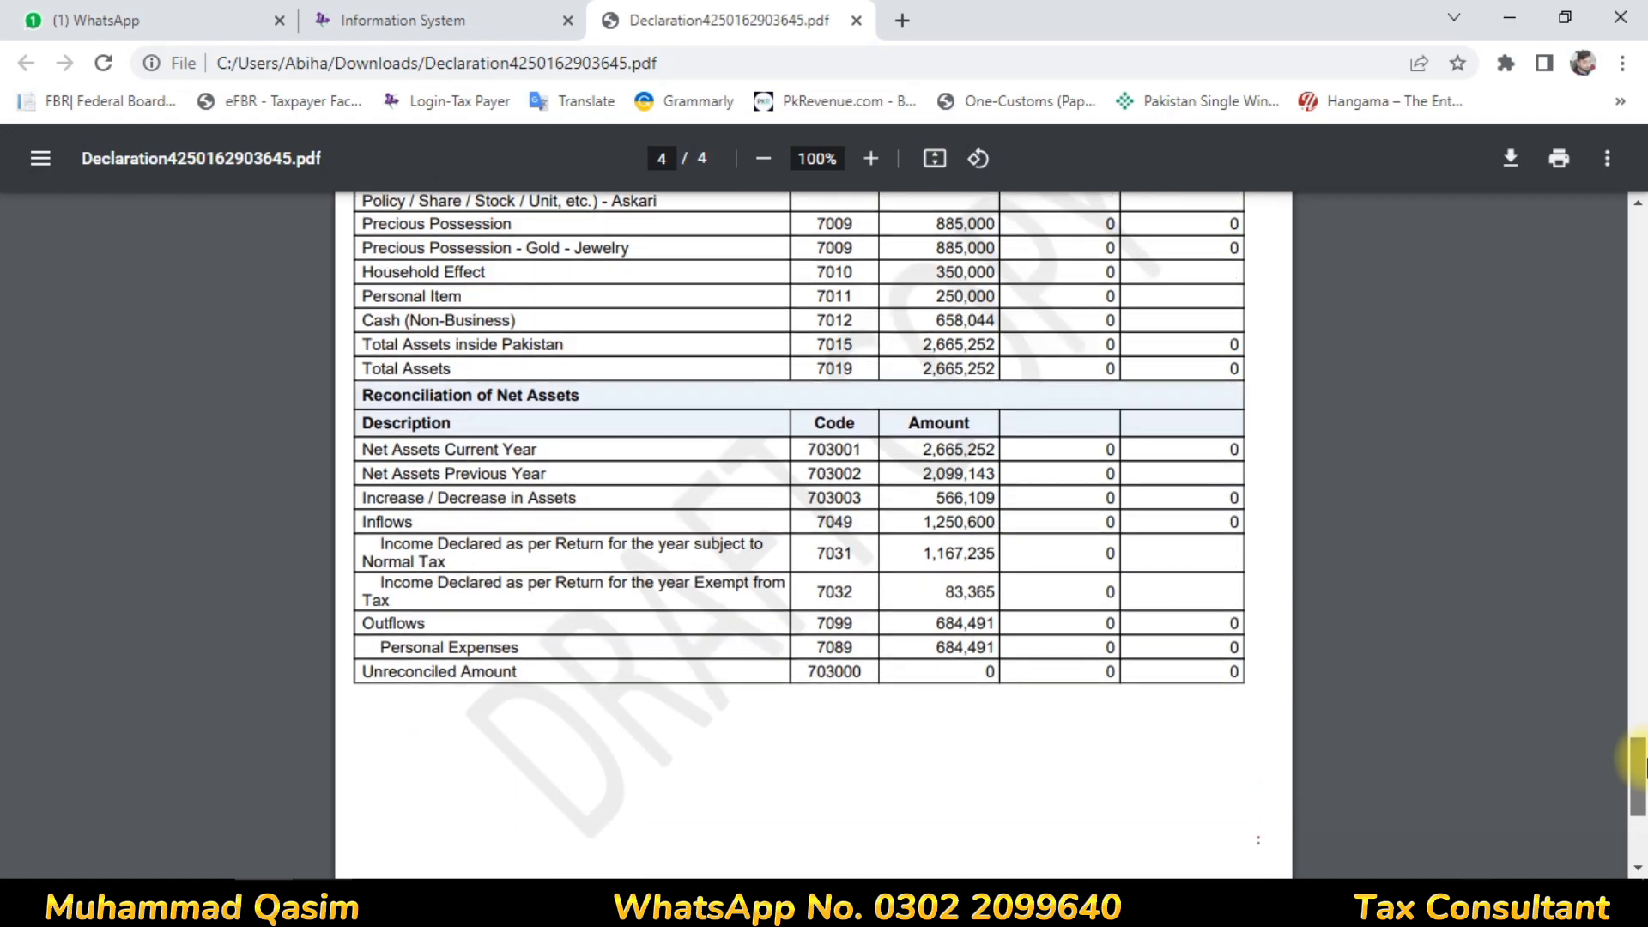
pyautogui.moveTo(1642, 767); pyautogui.dragTo(1609, 728)
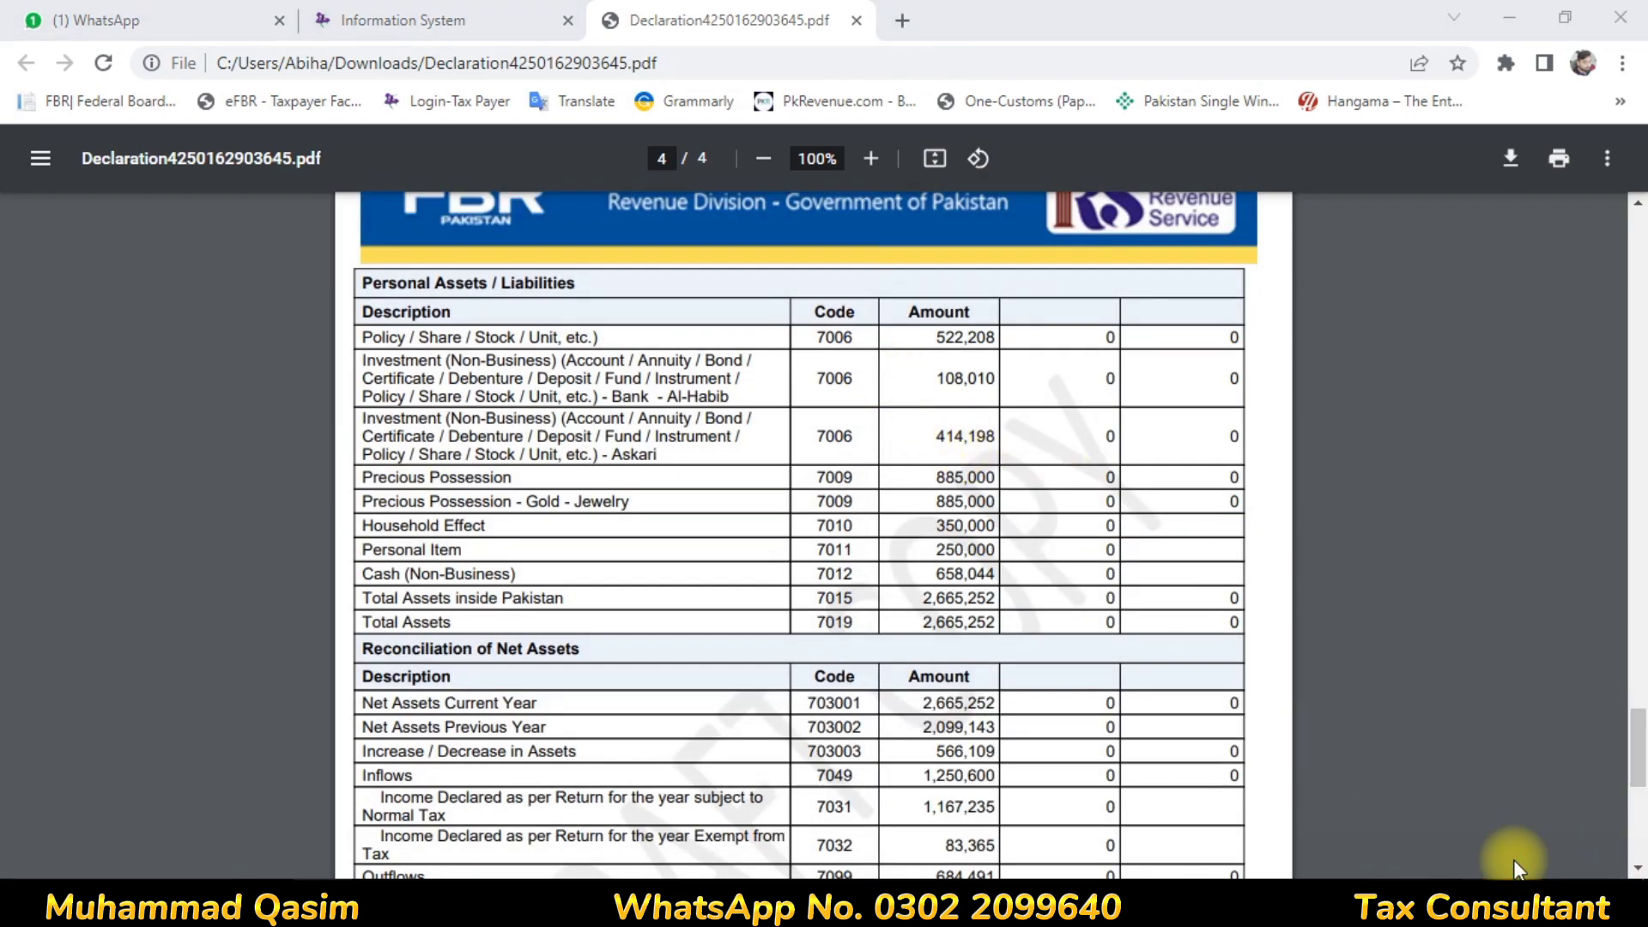
# Switch from the declaration PDF back to the 'Information System' tab with the 2023 return
pyautogui.click(369, 19)
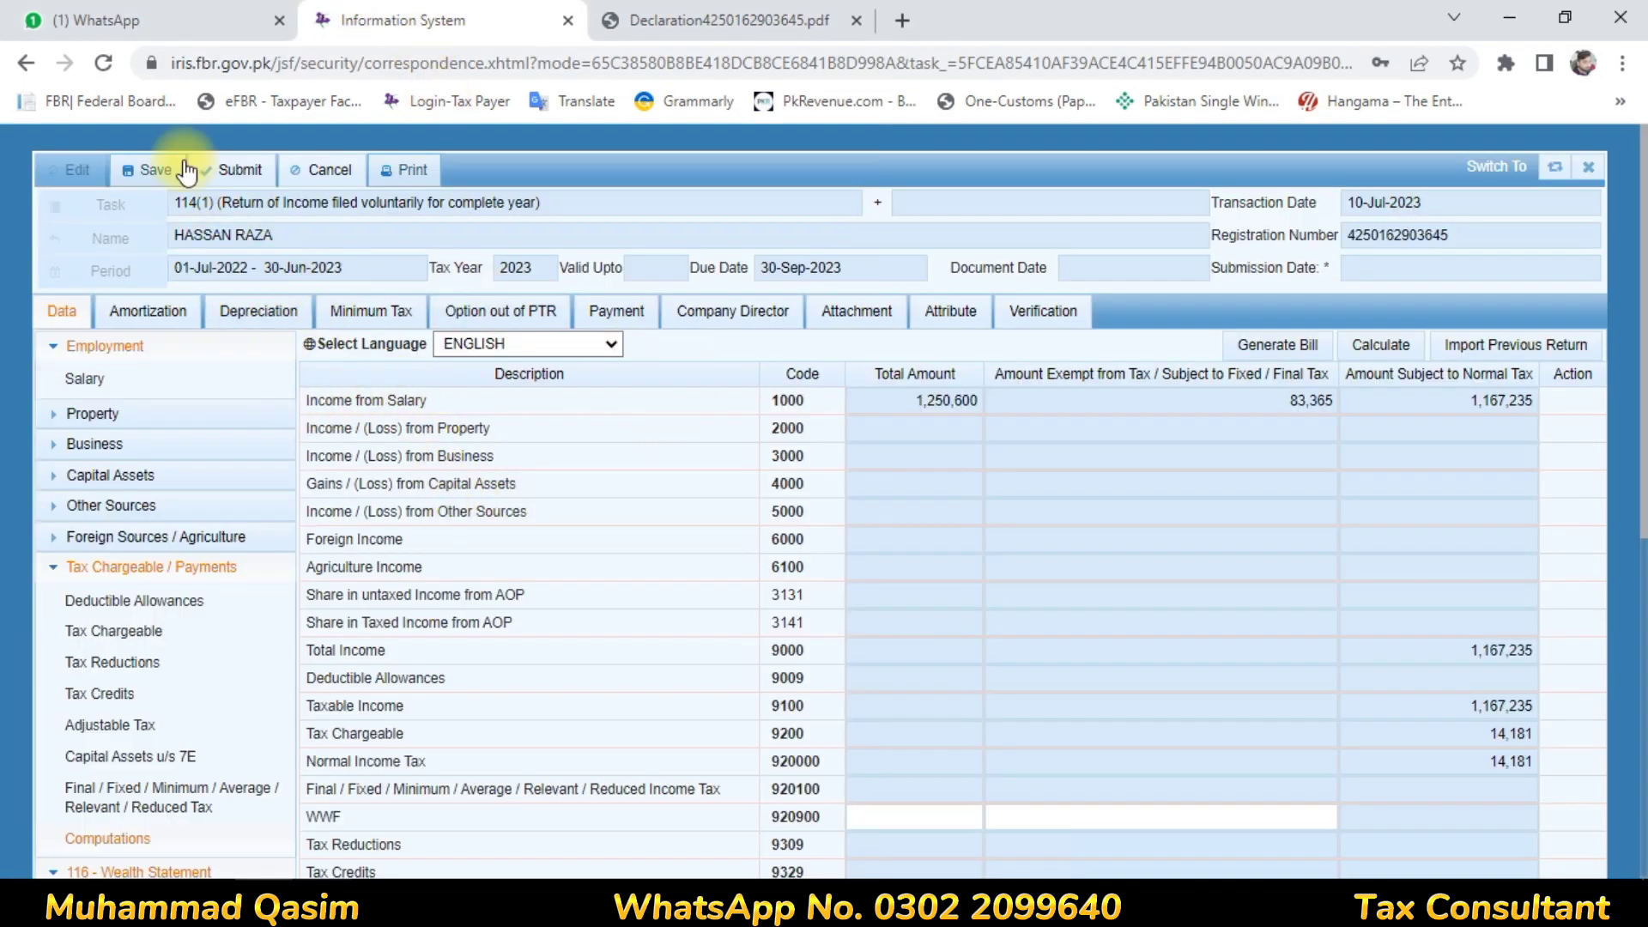